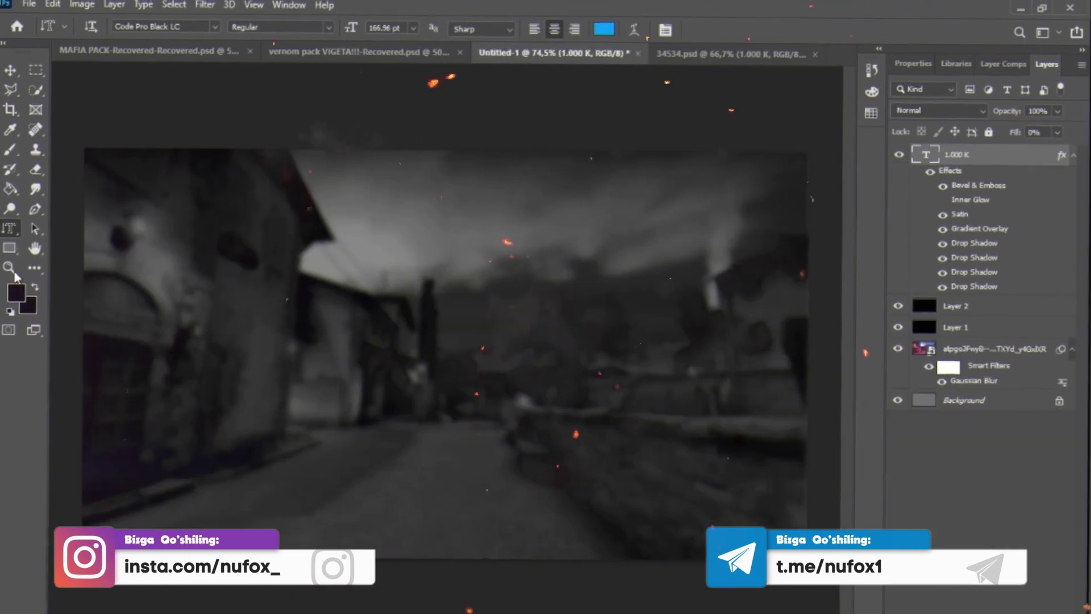
# Step: Replace the placeholder with TEZKOR above NAKRUTKA and commit the title text
pyautogui.click(9, 267)
pyautogui.click(273, 402)
pyautogui.write('TEZKOR')
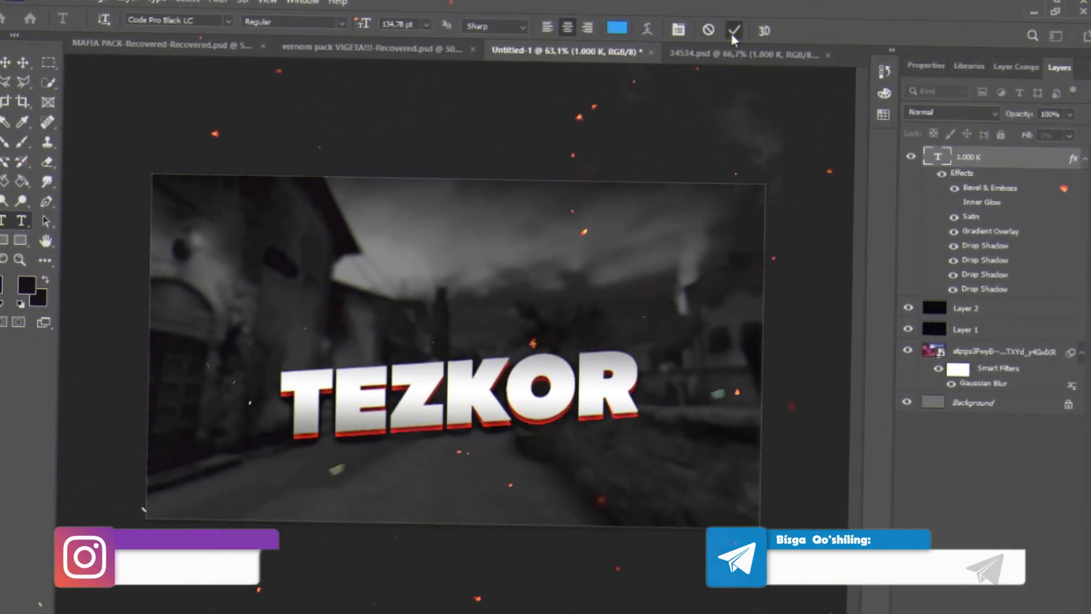
pyautogui.click(733, 31)
pyautogui.press('z')
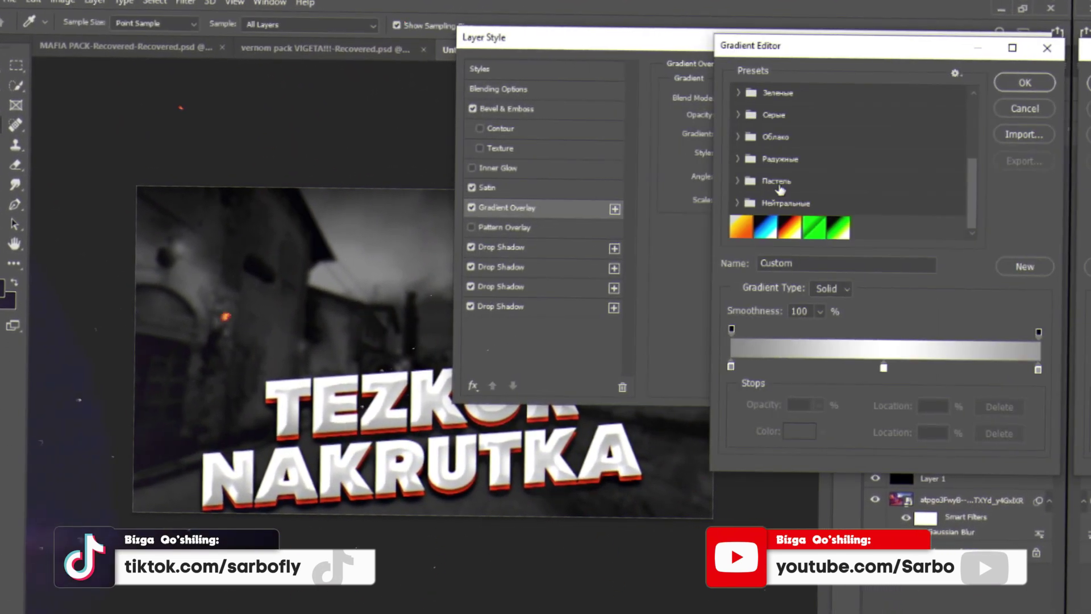
# Step: Recolour the NAKRUTKA gradient overlay stops to yellow-orange
pyautogui.doubleClick(729, 366)
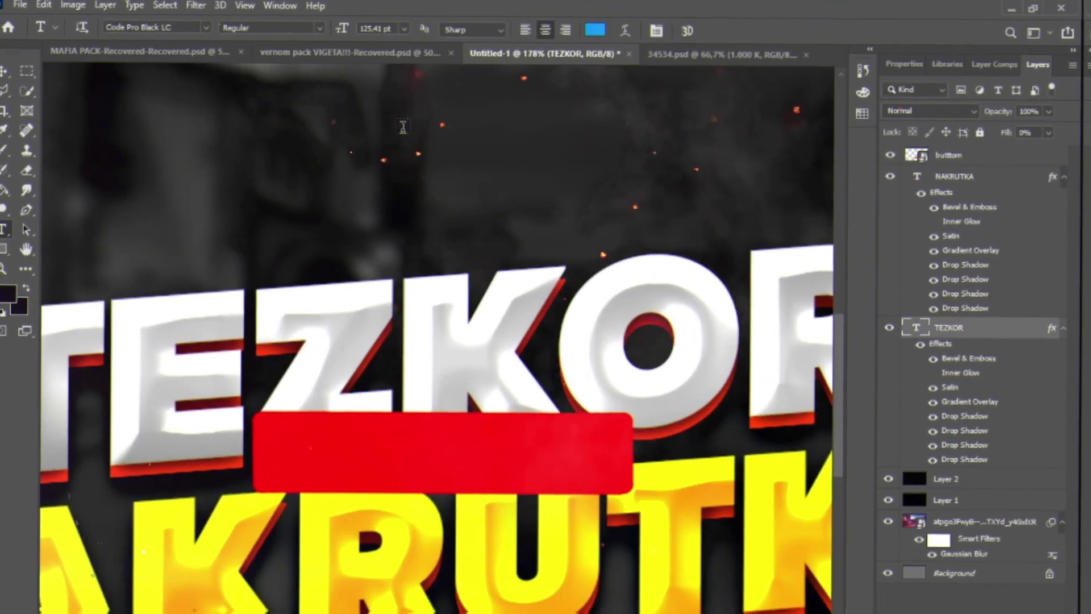
# Step: Type the TEKINGA label and set its font to Russo One
pyautogui.click(402, 126)
pyautogui.write('TEKINGA')
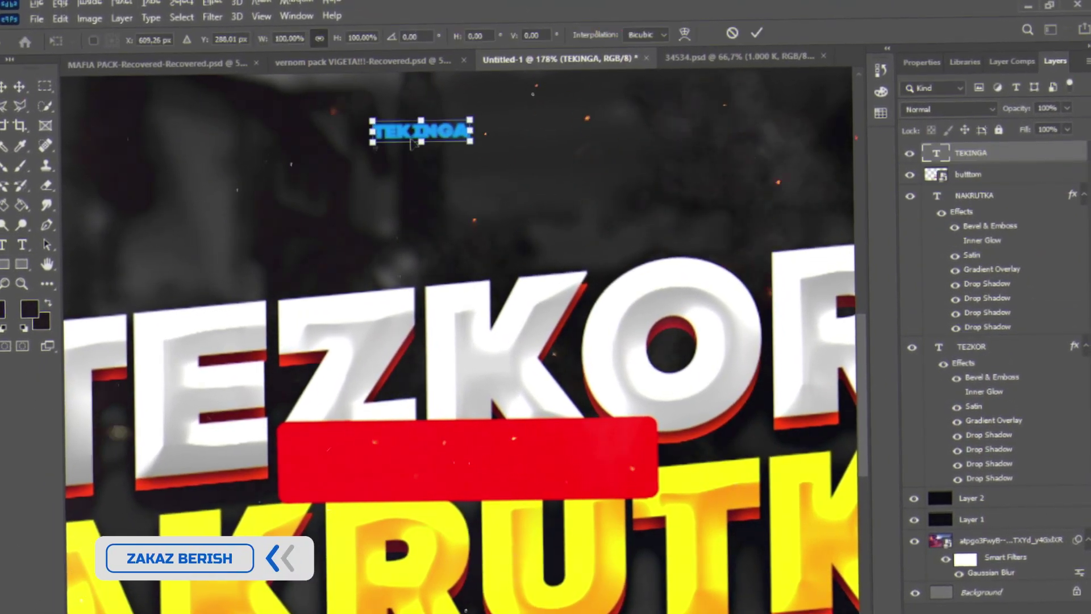
pyautogui.moveTo(470, 121)
pyautogui.mouseDown()
pyautogui.moveTo(637, 173)
pyautogui.moveTo(431, 449)
pyautogui.mouseUp()
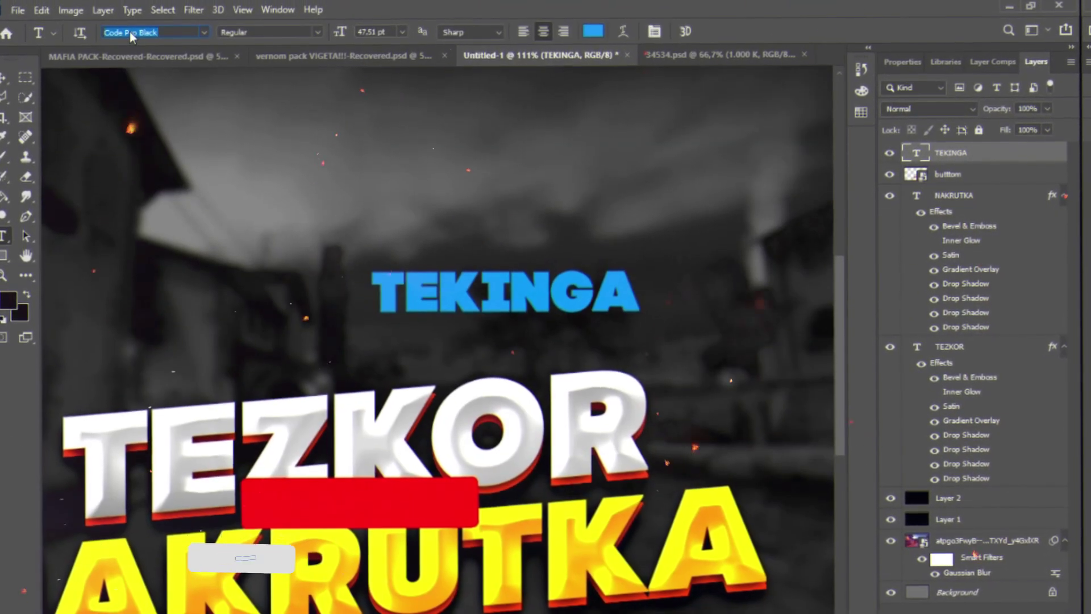
pyautogui.write('Russo One')
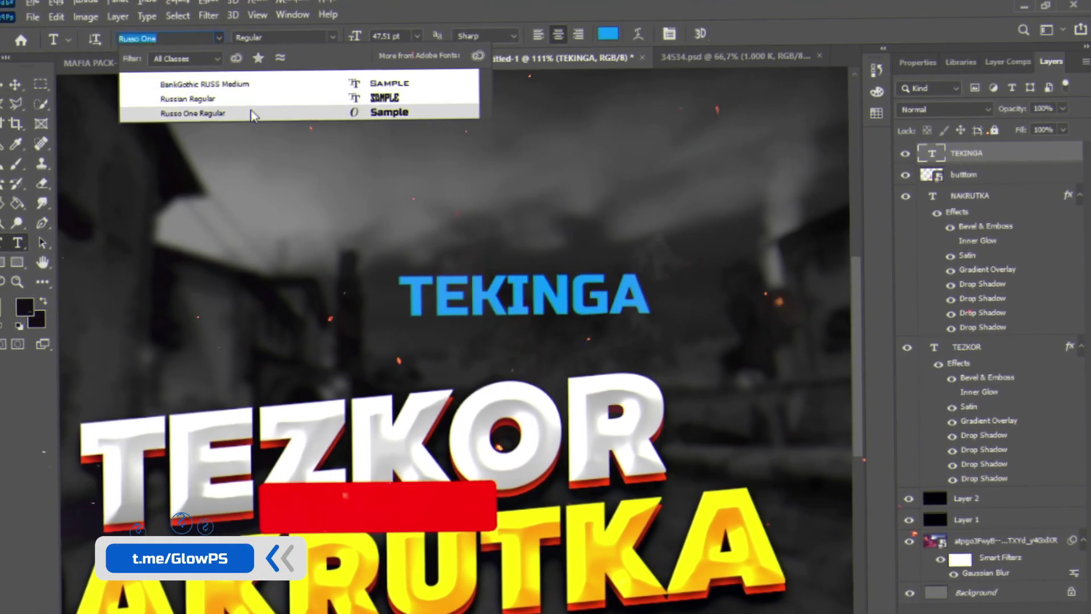
pyautogui.click(251, 113)
# Step: Scale and move TEKINGA down onto the red bar
pyautogui.hotkey('ctrl', 't')
pyautogui.moveTo(522, 296); pyautogui.dragTo(392, 490)
pyautogui.moveTo(462, 509); pyautogui.dragTo(462, 515)
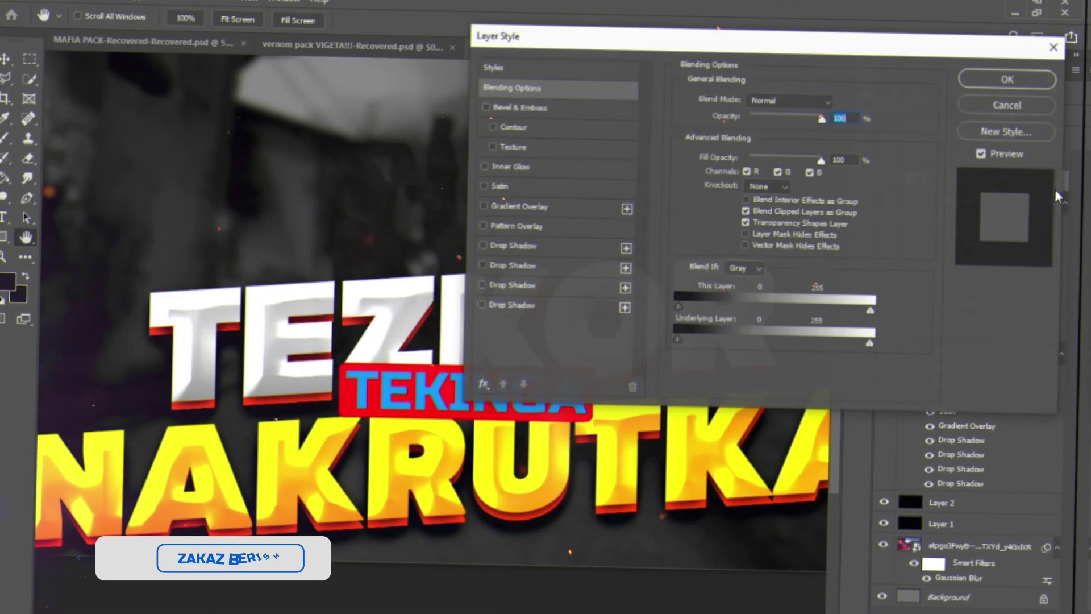
pyautogui.click(502, 69)
# Step: Give TEKINGA a ready-made green style, widen it and skew it slightly
pyautogui.click(749, 355)
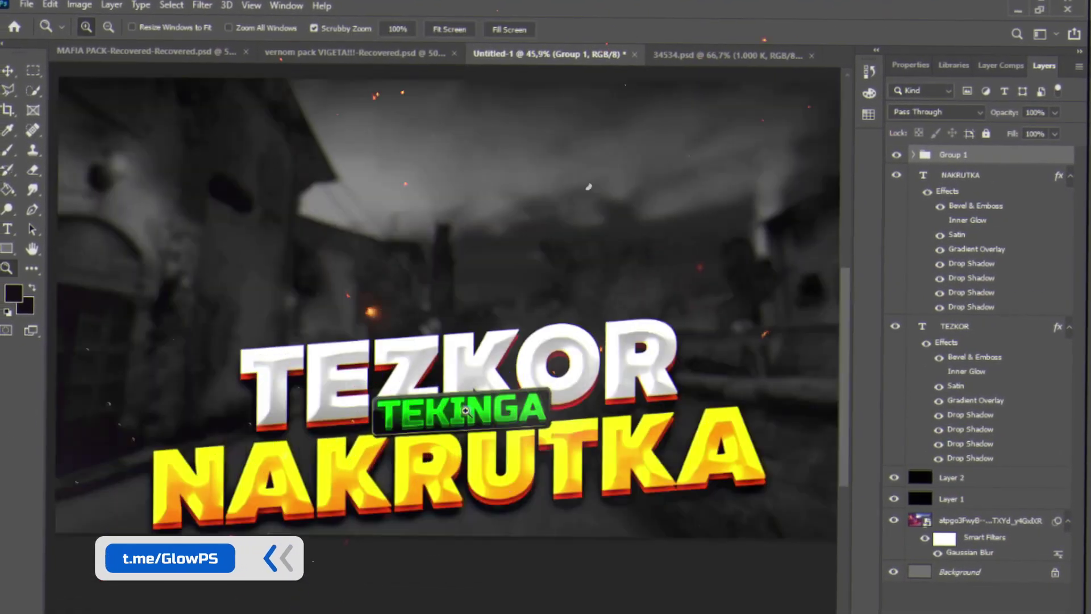
pyautogui.moveTo(554, 420)
pyautogui.mouseDown()
pyautogui.moveTo(631, 410)
pyautogui.moveTo(604, 433)
pyautogui.mouseUp()
pyautogui.rightClick(518, 204)
pyautogui.click(561, 263)
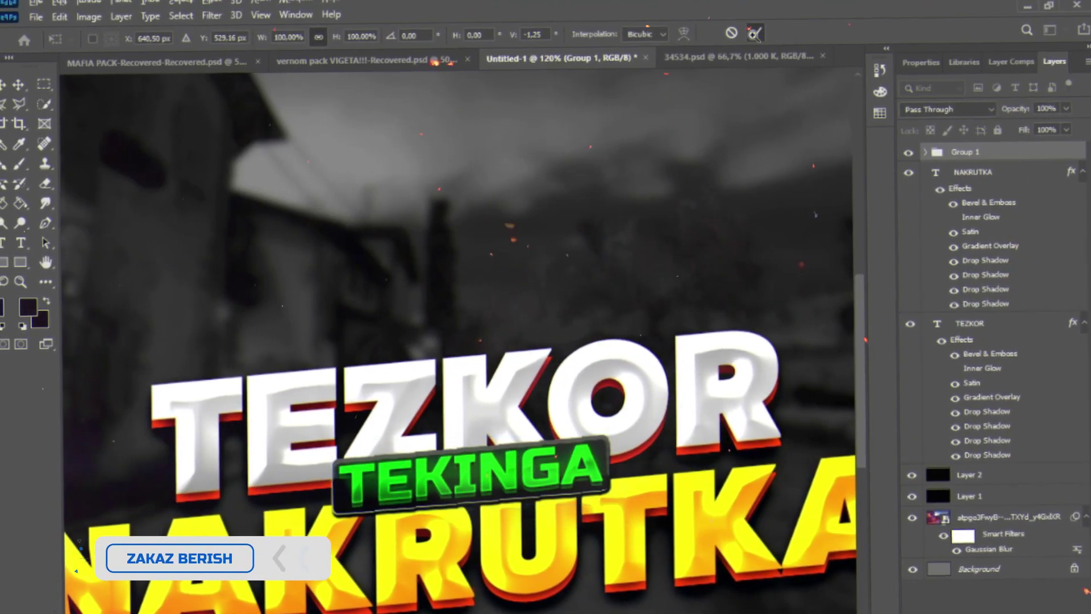
pyautogui.click(754, 33)
# Step: Re-transform the NAKRUTKA text, then select Layer 2
pyautogui.click(650, 457)
pyautogui.hotkey('ctrl', 't')
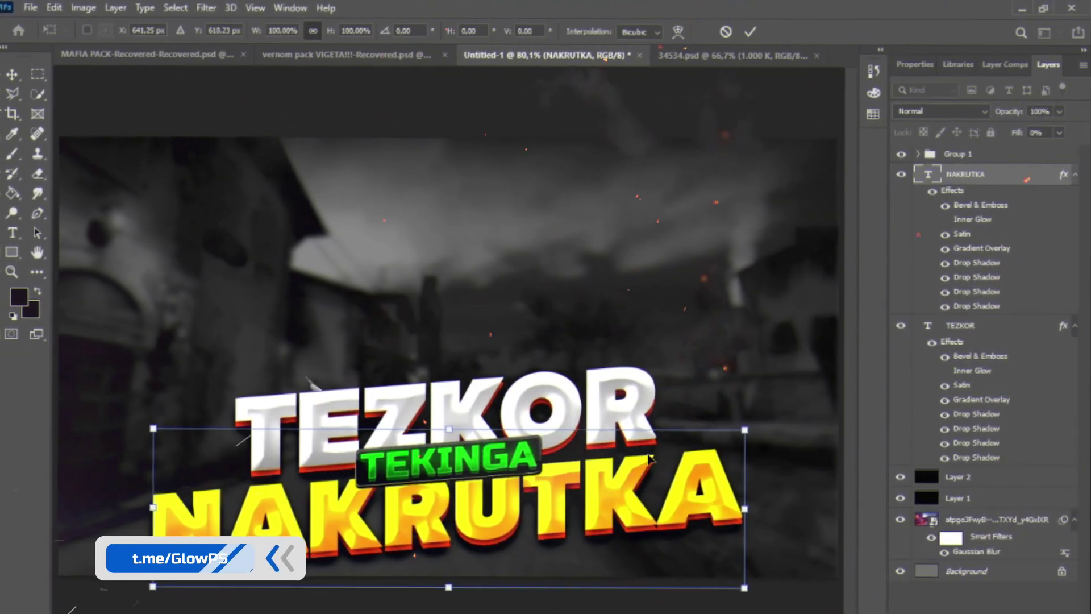
pyautogui.press('Return')
pyautogui.scroll(-2, 684, 145)
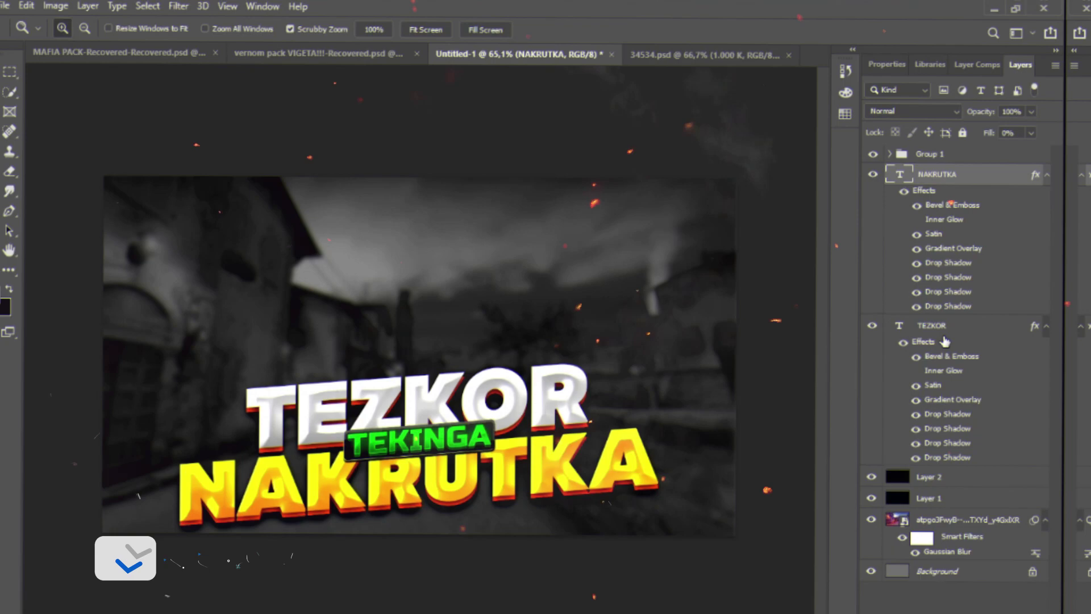
pyautogui.click(926, 481)
# Step: Save as TEZKOR-NAKRUTKA.psd and give the TEKINGA group a black drop shadow
pyautogui.hotkey('ctrl', 's')
pyautogui.write('TEZKOR-NAKRUTKA')
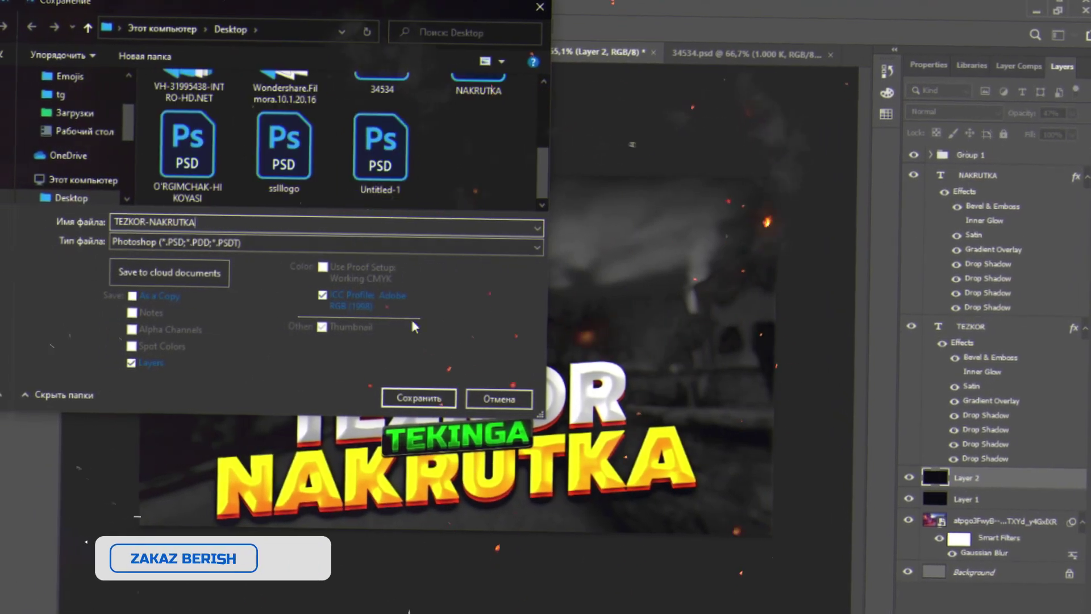
pyautogui.press('Return')
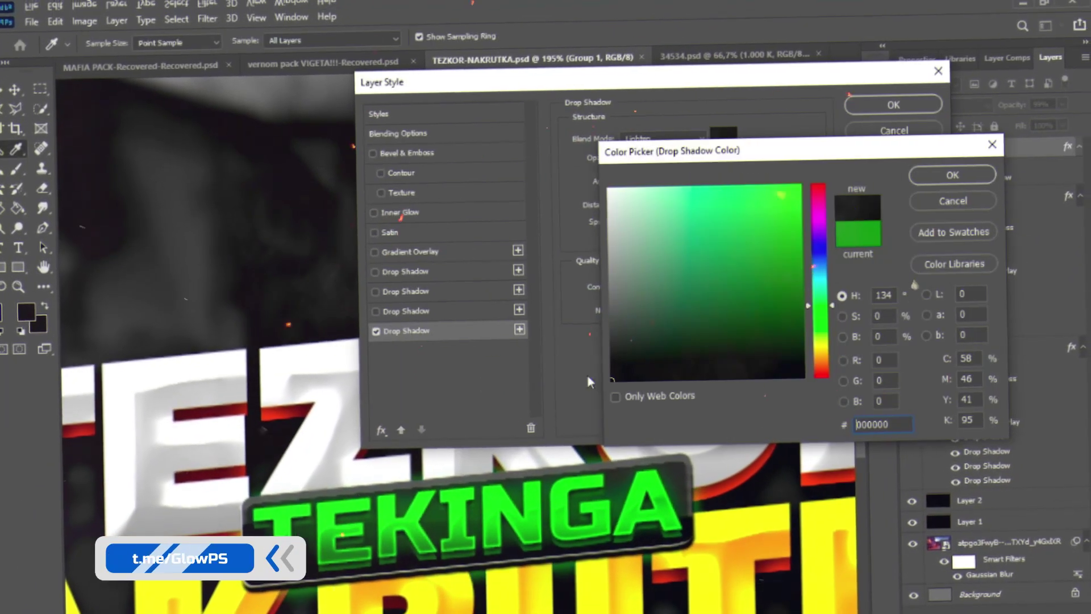
pyautogui.press('Return')
pyautogui.click(359, 317)
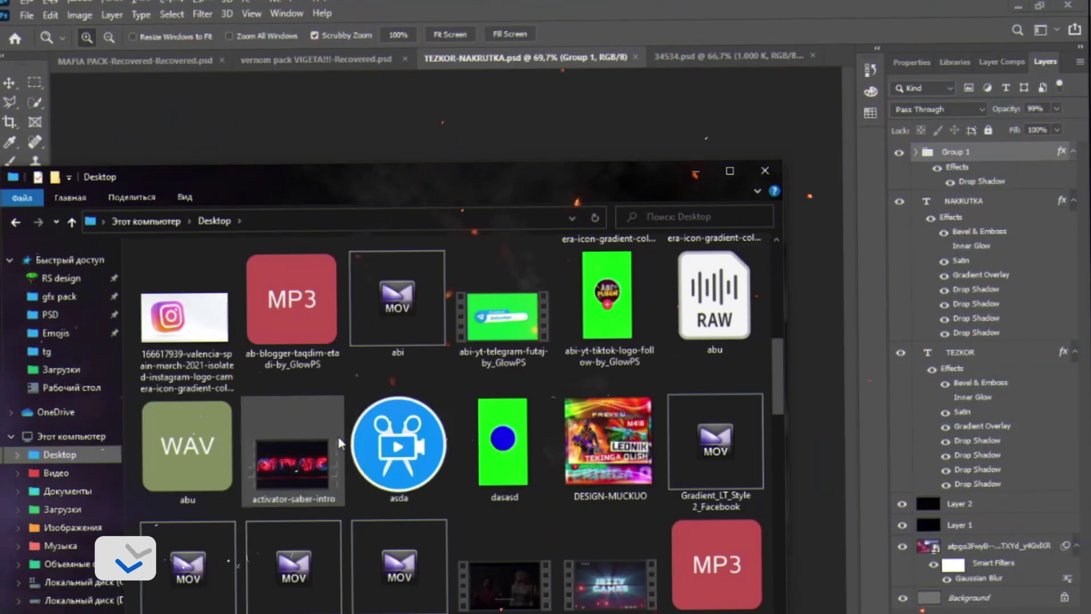
# Step: Enlarge the phone mockup and raise it behind the title, then choose the Brush tool
pyautogui.scroll(-4, 524, 543)
pyautogui.scroll(-5, 544, 529)
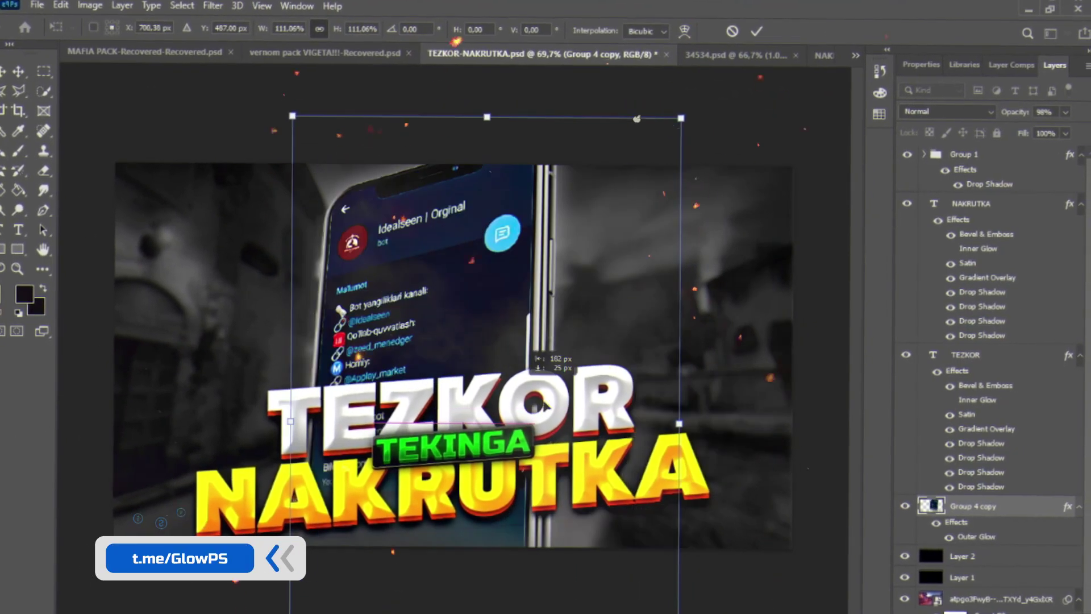
pyautogui.moveTo(715, 414); pyautogui.dragTo(522, 402)
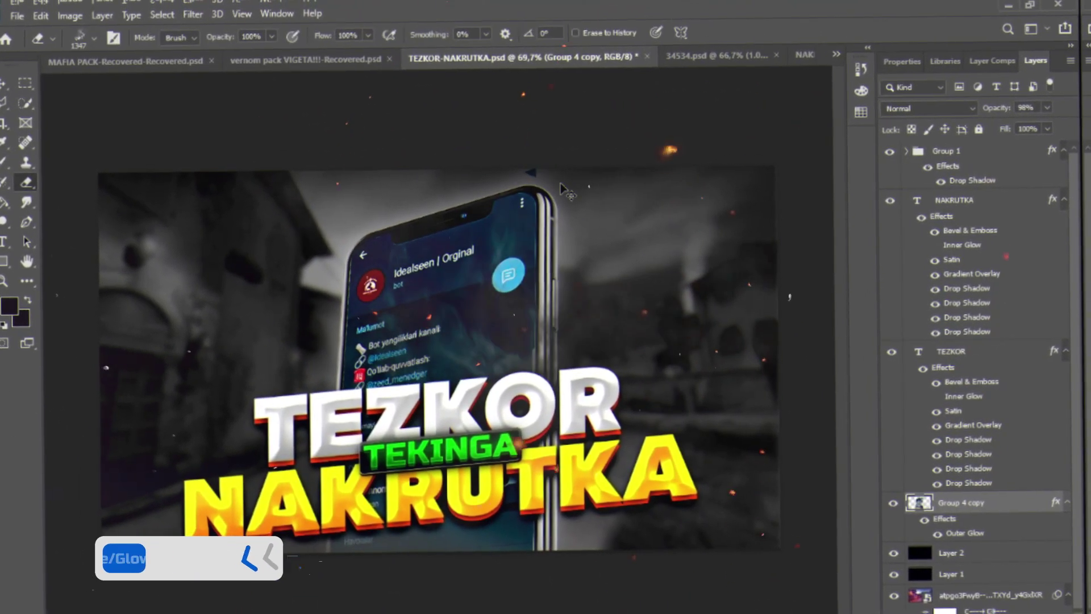
pyautogui.rightClick(615, 272)
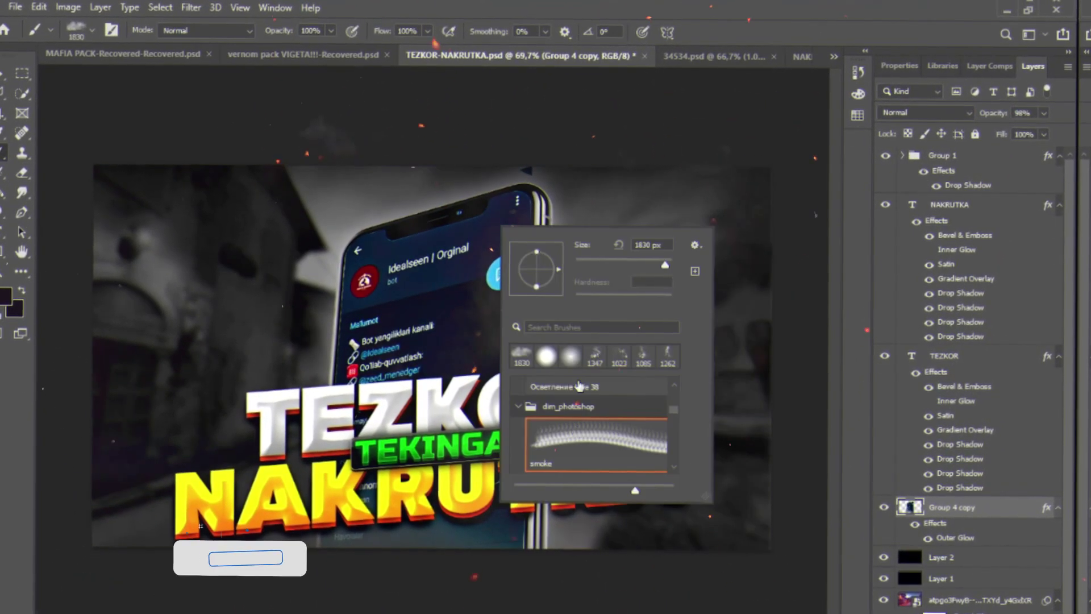
pyautogui.press('b')
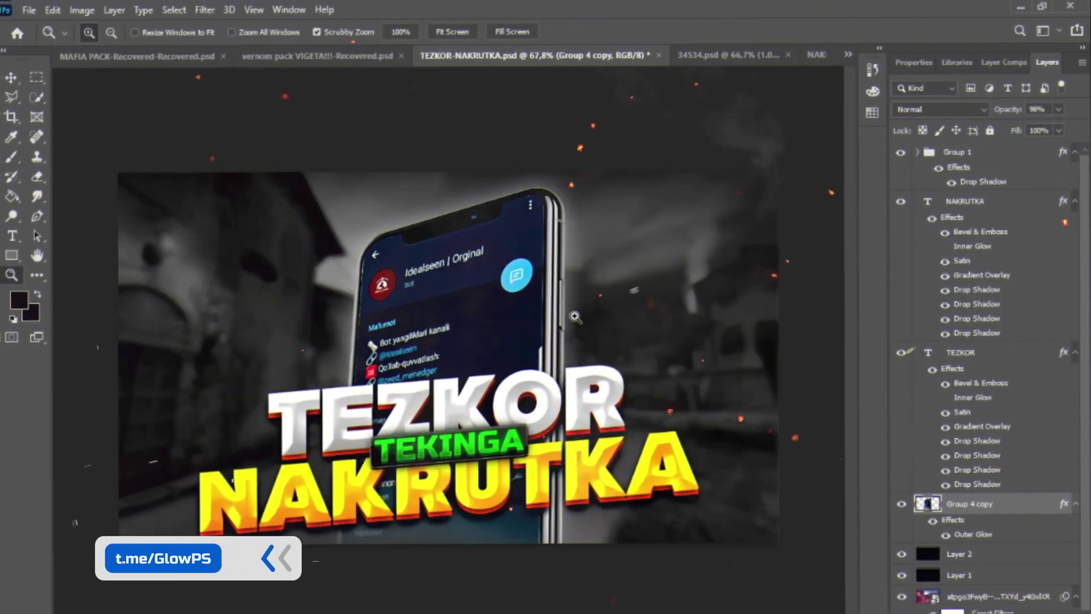
# Step: Paint dark smoke with the smoke brush over the upper-left and behind TEZKOR
pyautogui.scroll(-3, 364, 472)
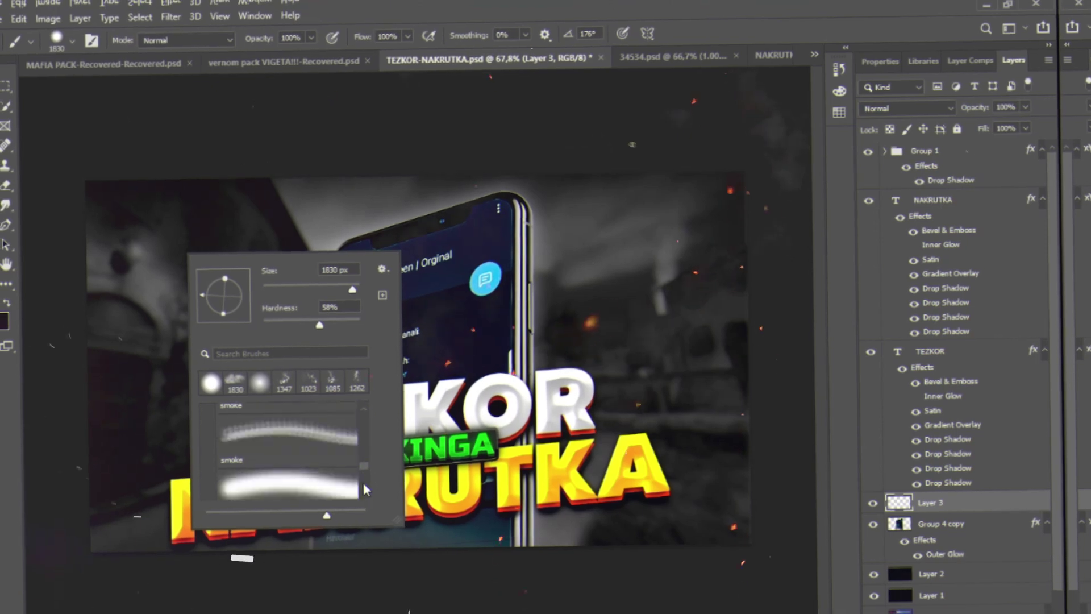
pyautogui.doubleClick(310, 440)
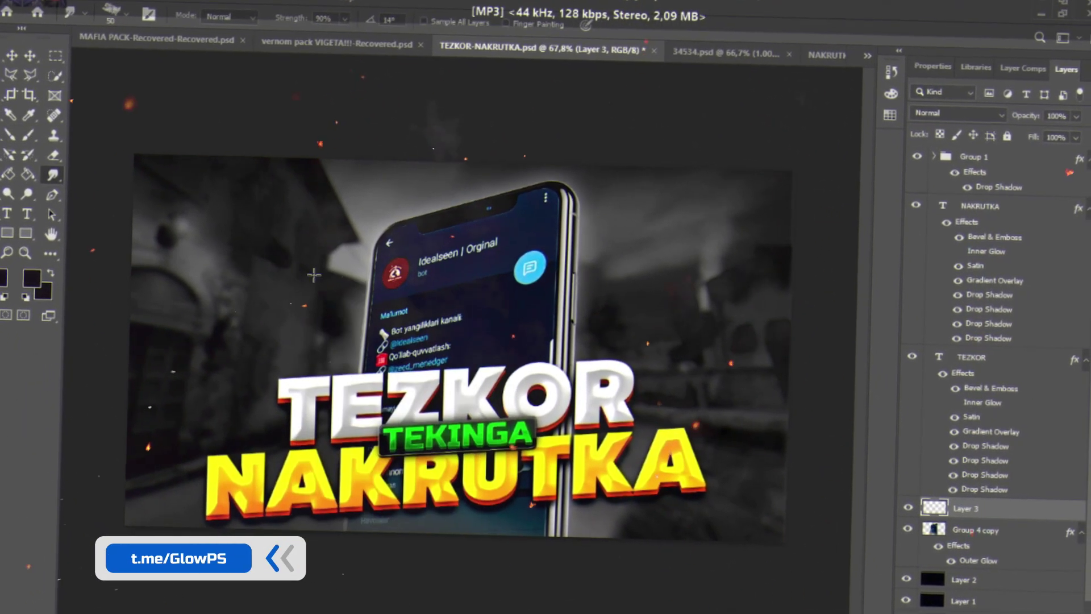
pyautogui.moveTo(363, 205); pyautogui.dragTo(267, 248)
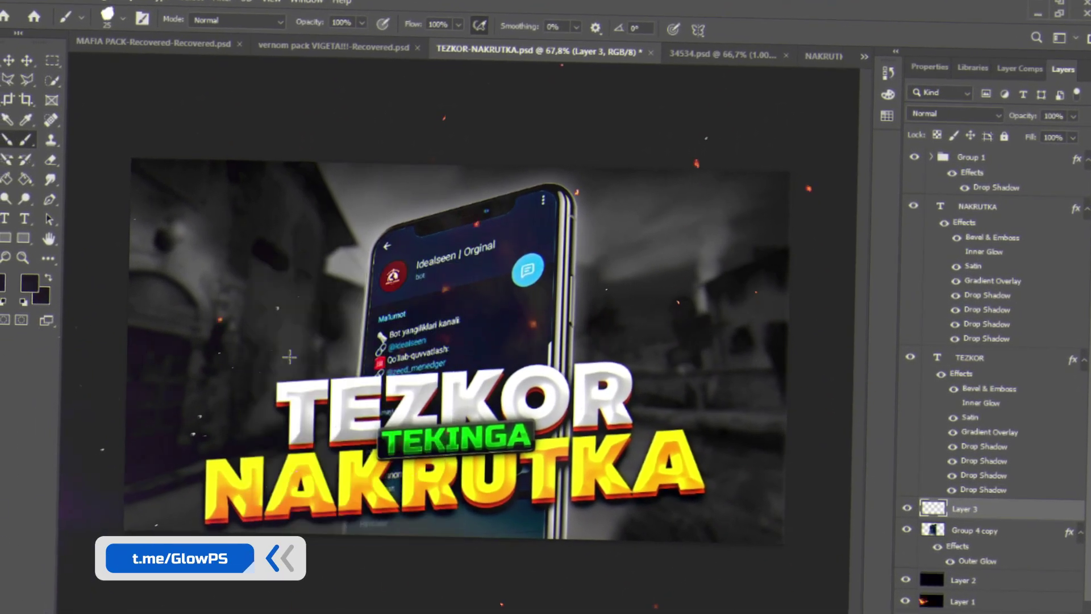
pyautogui.moveTo(226, 388); pyautogui.dragTo(312, 431)
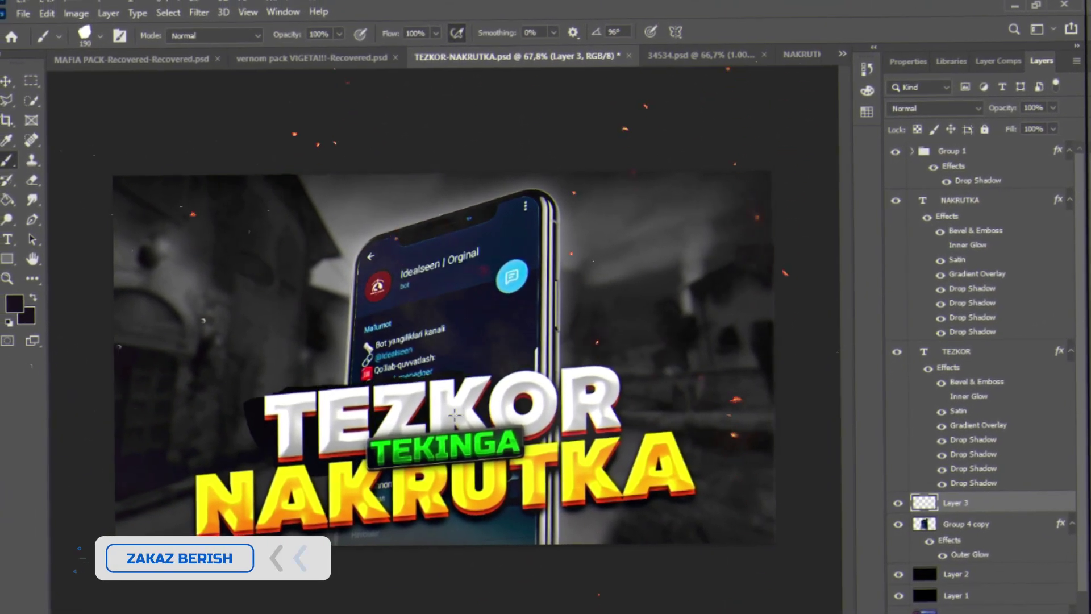
pyautogui.click(94, 66)
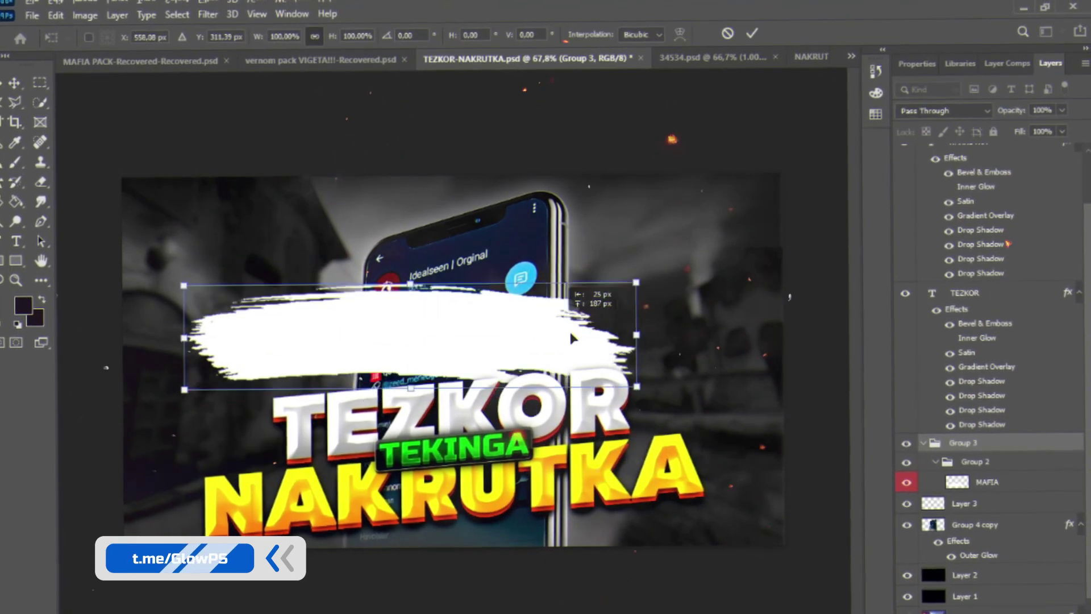
# Step: Tilt the white stroke above the title and paint white behind TEZKOR on a new layer
pyautogui.moveTo(510, 317); pyautogui.dragTo(694, 366)
pyautogui.hotkey('ctrl', 'shift', 'alt', 'n')
pyautogui.click(18, 295)
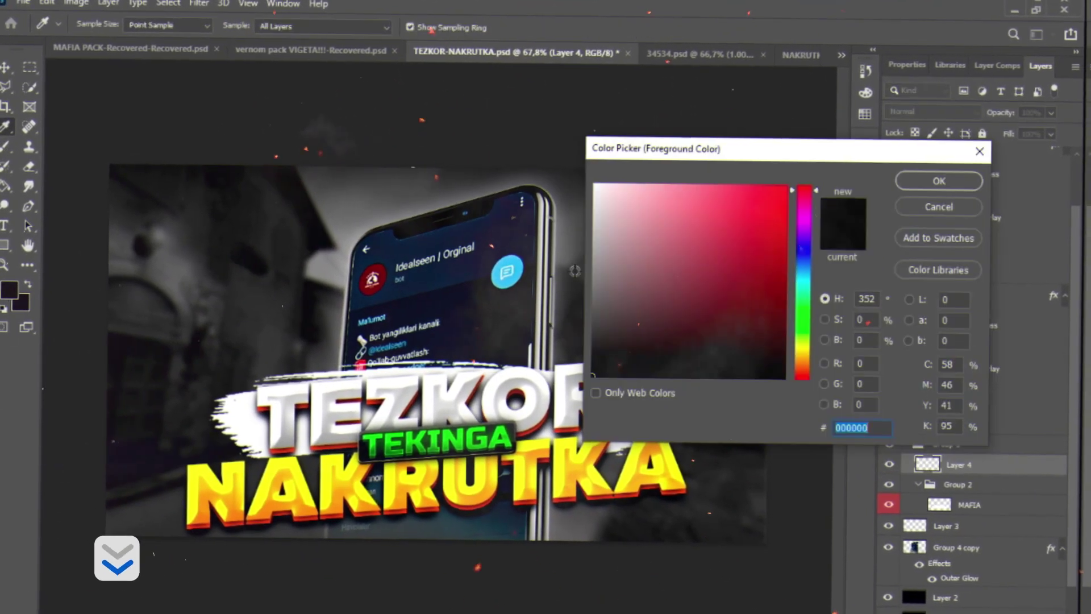
pyautogui.click(594, 160)
pyautogui.click(939, 178)
pyautogui.moveTo(614, 398); pyautogui.dragTo(693, 392)
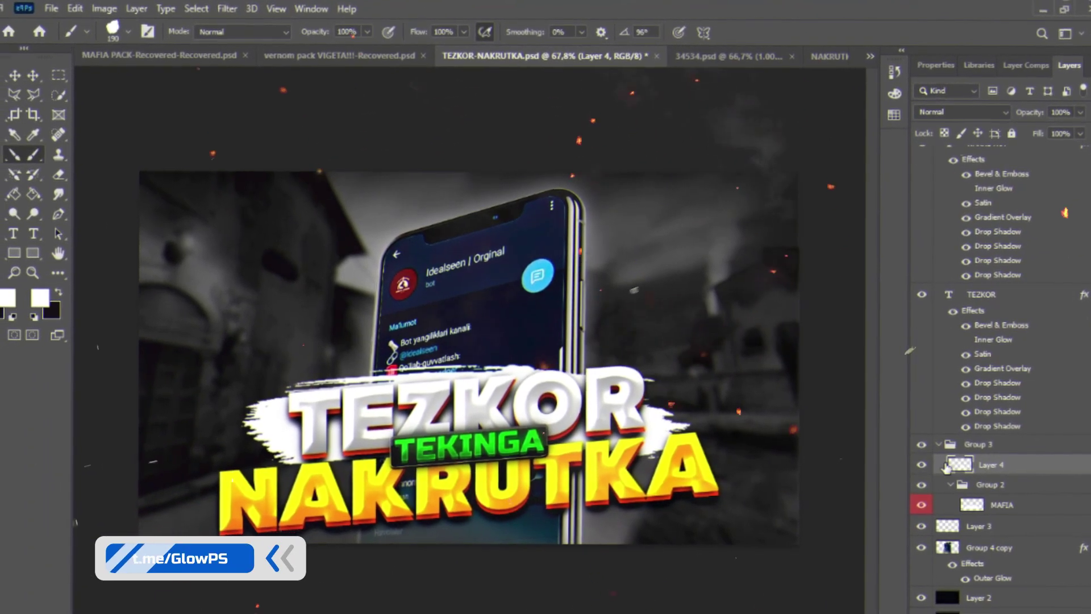
# Step: Flip the copied brush stroke horizontally to mirror the backdrop
pyautogui.hotkey('ctrl', 't')
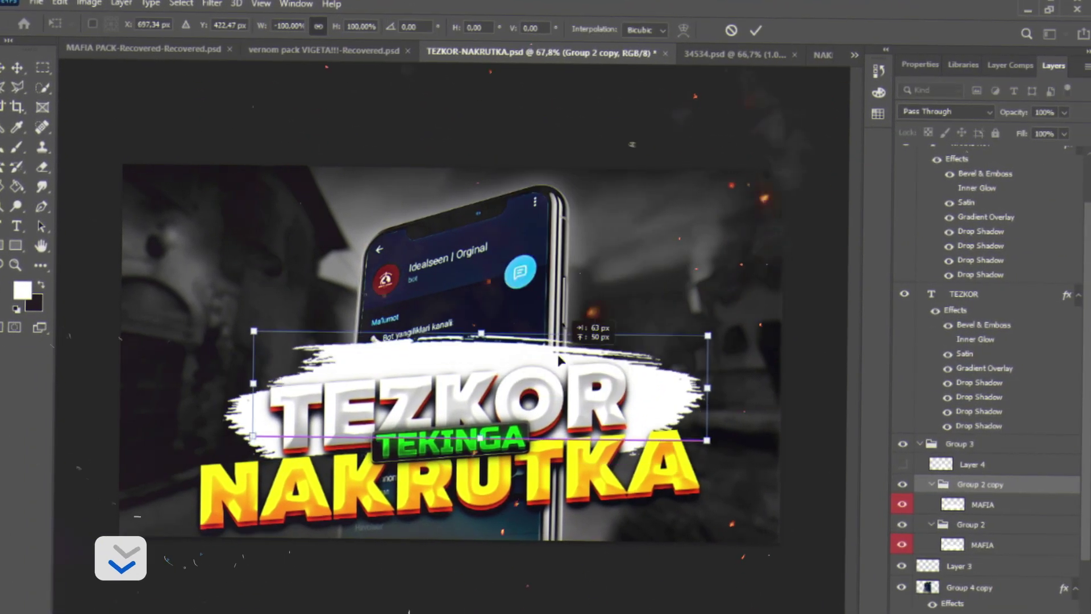
pyautogui.rightClick(563, 423)
pyautogui.click(574, 378)
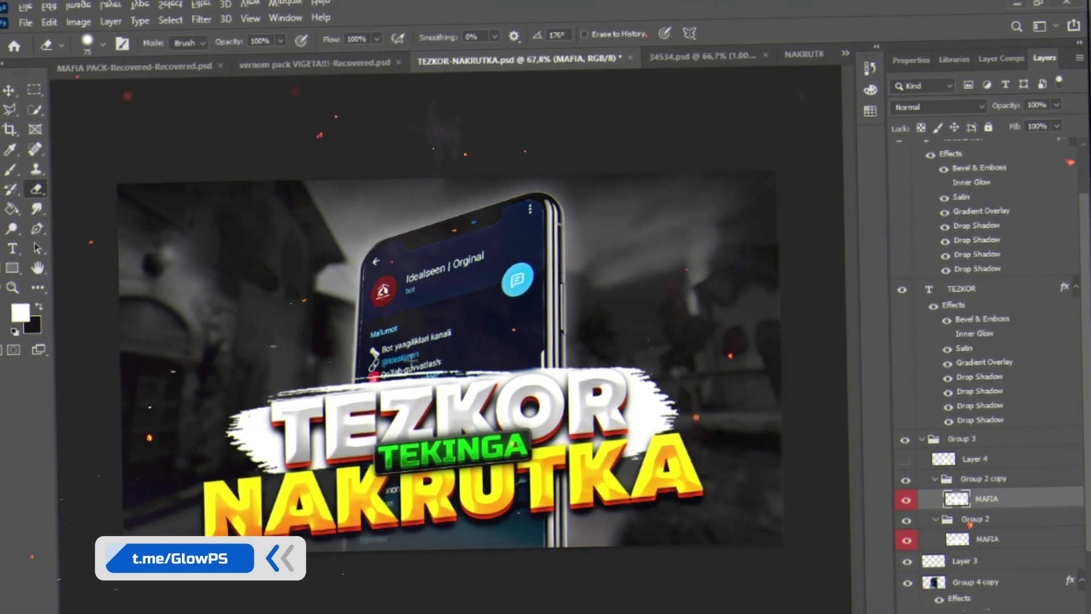
pyautogui.press('z')
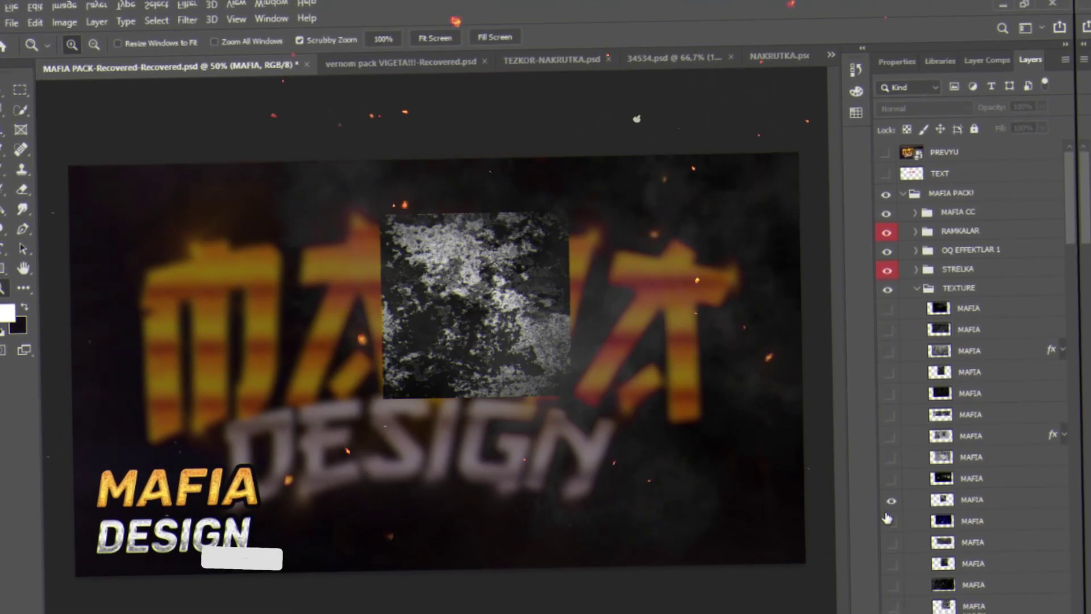
# Step: Swap MAFIA PACK texture visibility, hiding the swirl pattern and showing the dark smoky texture
pyautogui.click(898, 524)
pyautogui.click(898, 545)
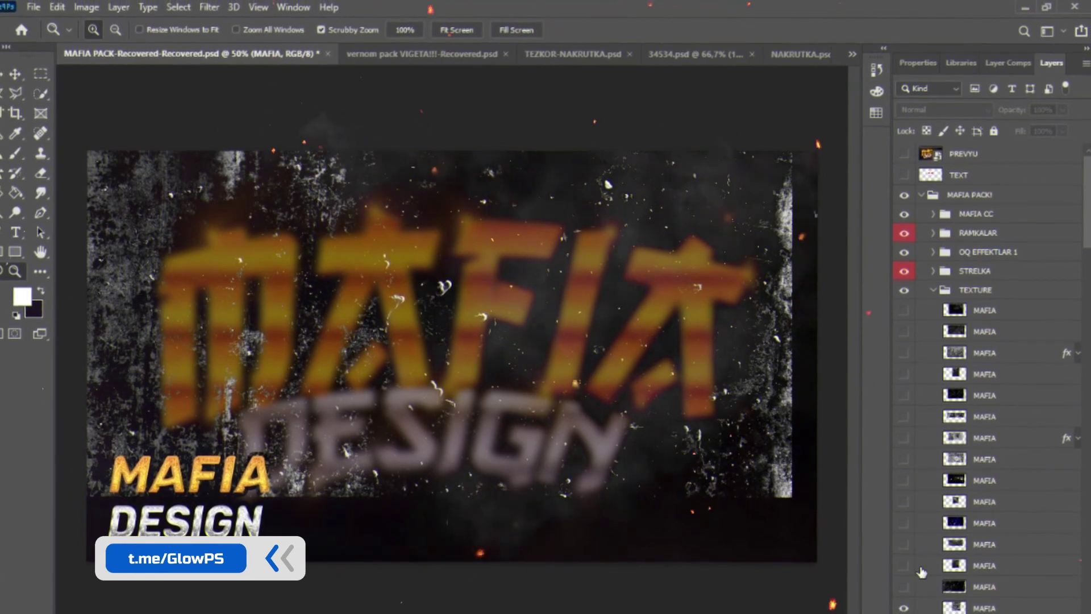
pyautogui.scroll(-3, 921, 571)
pyautogui.click(898, 526)
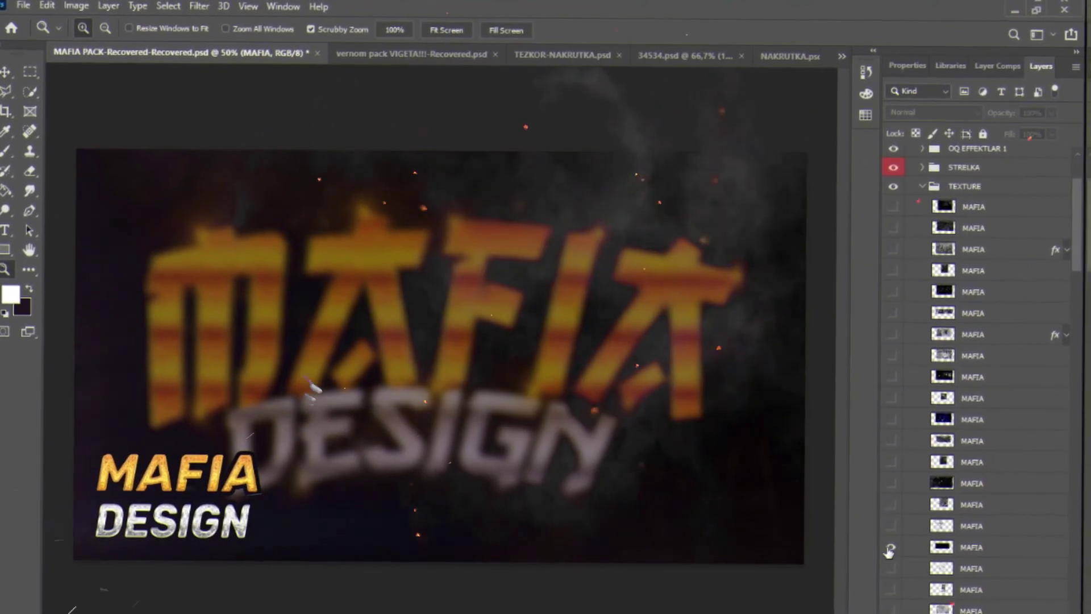
pyautogui.click(890, 548)
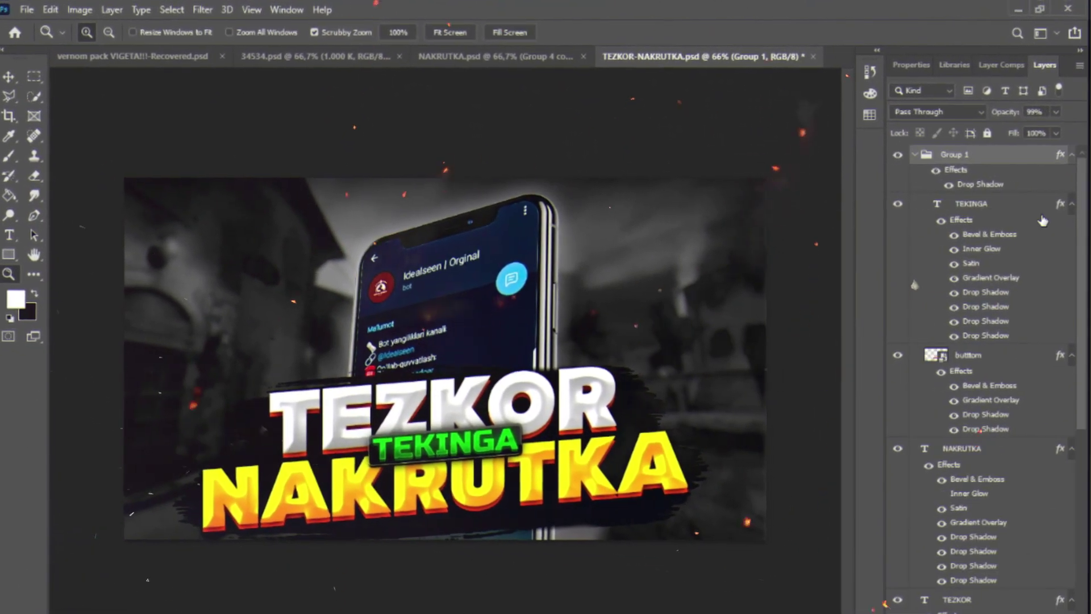
# Step: Apply a green style preset to TEKINGA and edit its gradient overlay colours
pyautogui.doubleClick(1042, 219)
pyautogui.click(570, 163)
pyautogui.click(549, 103)
pyautogui.click(885, 282)
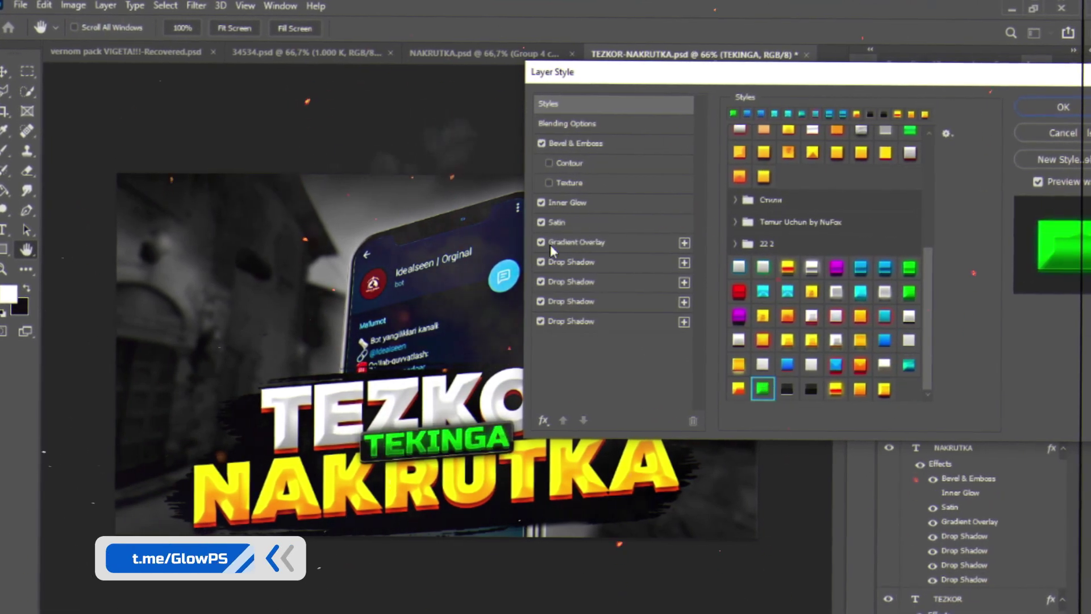
pyautogui.click(550, 247)
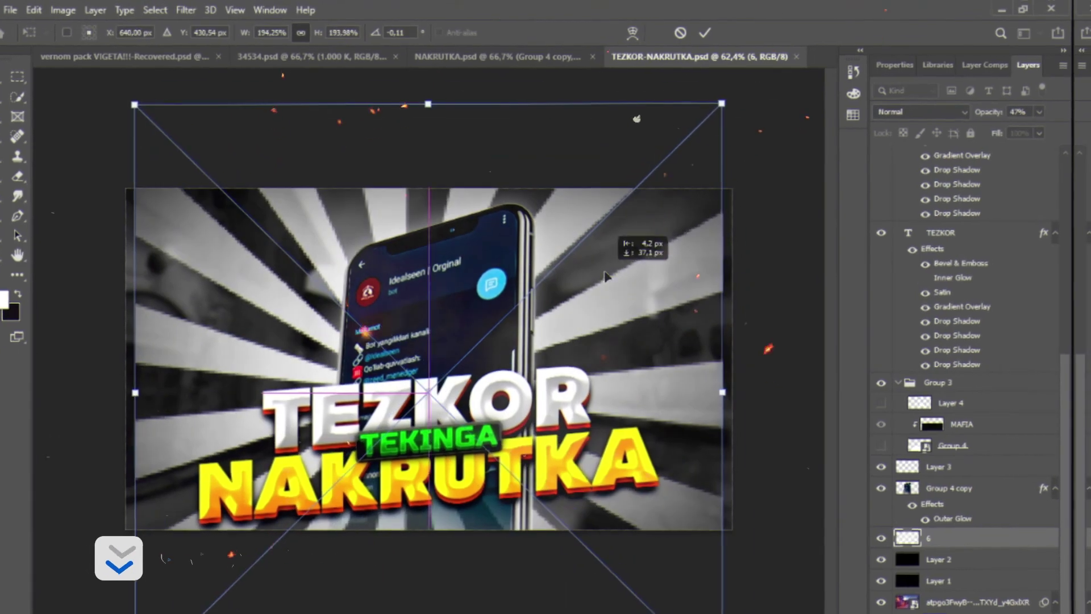
# Step: Commit the ray burst, enlarge the brush to 187 px and set blue as paint colour
pyautogui.press('Return')
pyautogui.press('z')
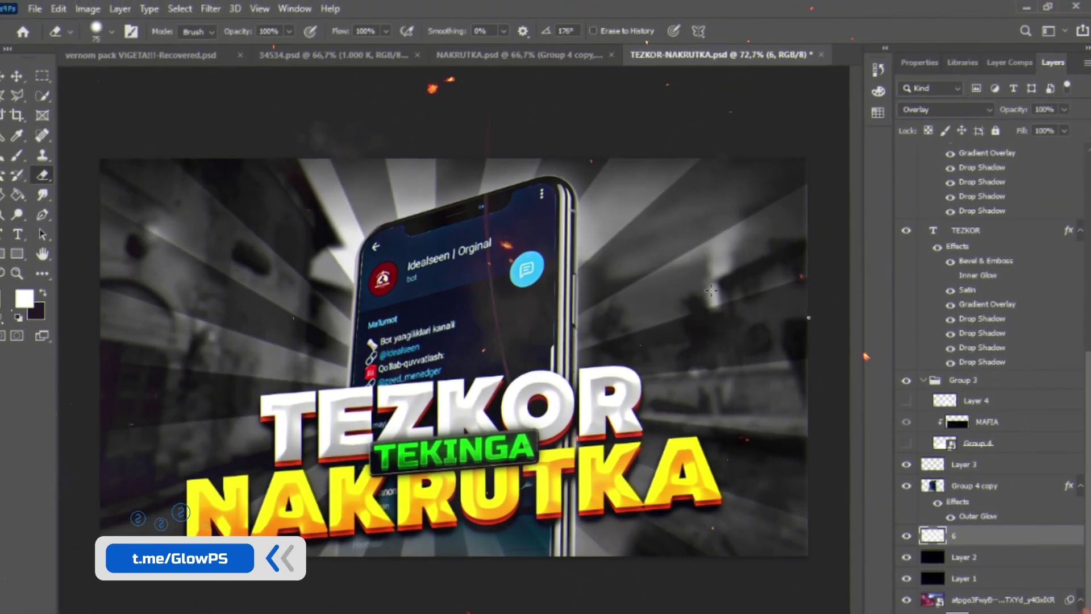
pyautogui.rightClick(659, 261)
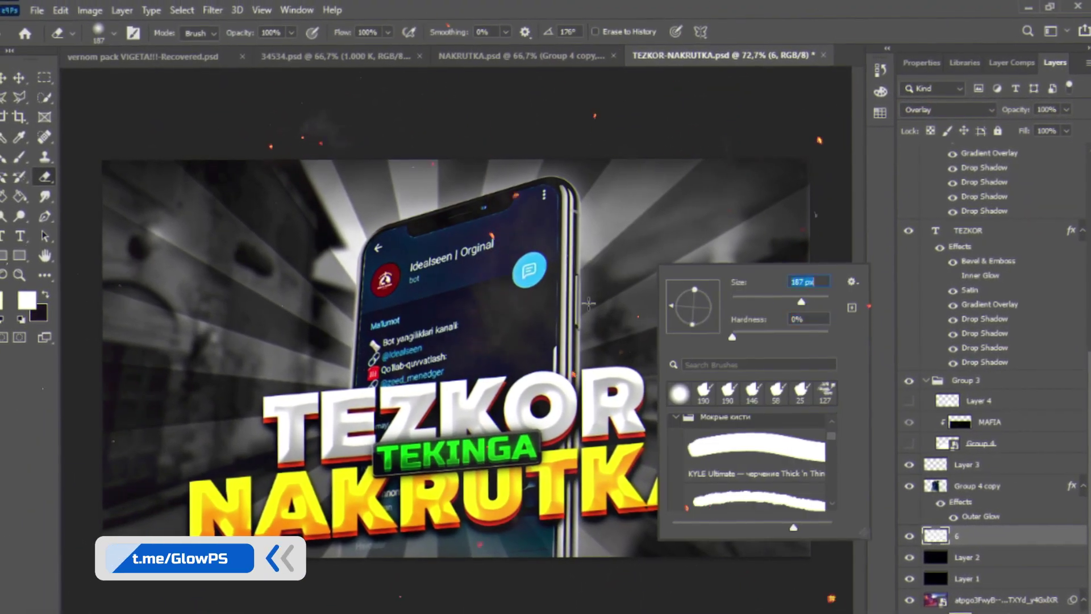
pyautogui.press('Return')
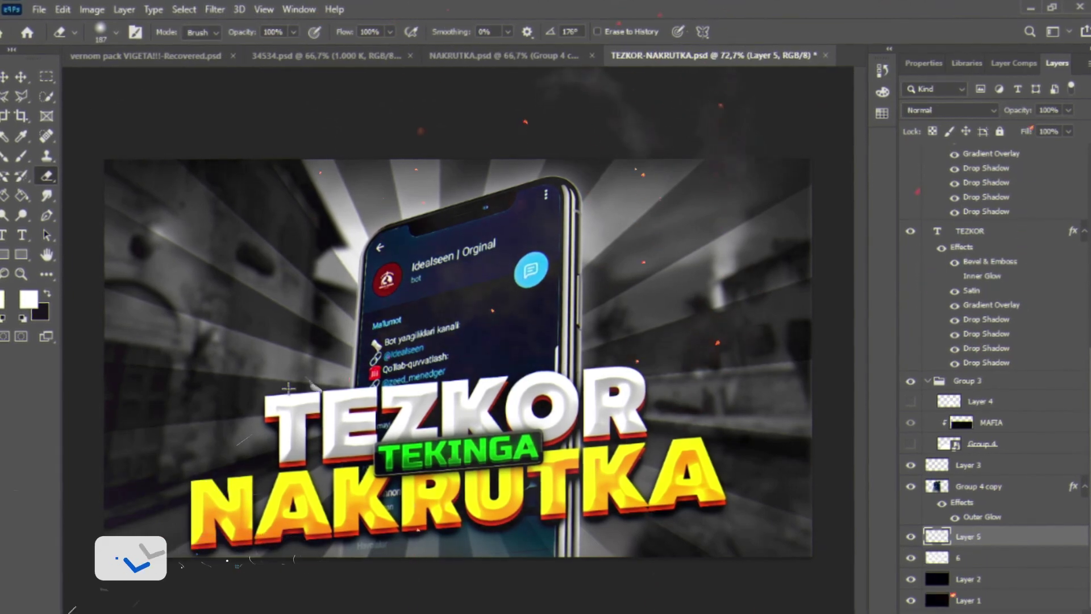
pyautogui.click(31, 306)
pyautogui.press('Return')
pyautogui.press('b')
pyautogui.rightClick(298, 208)
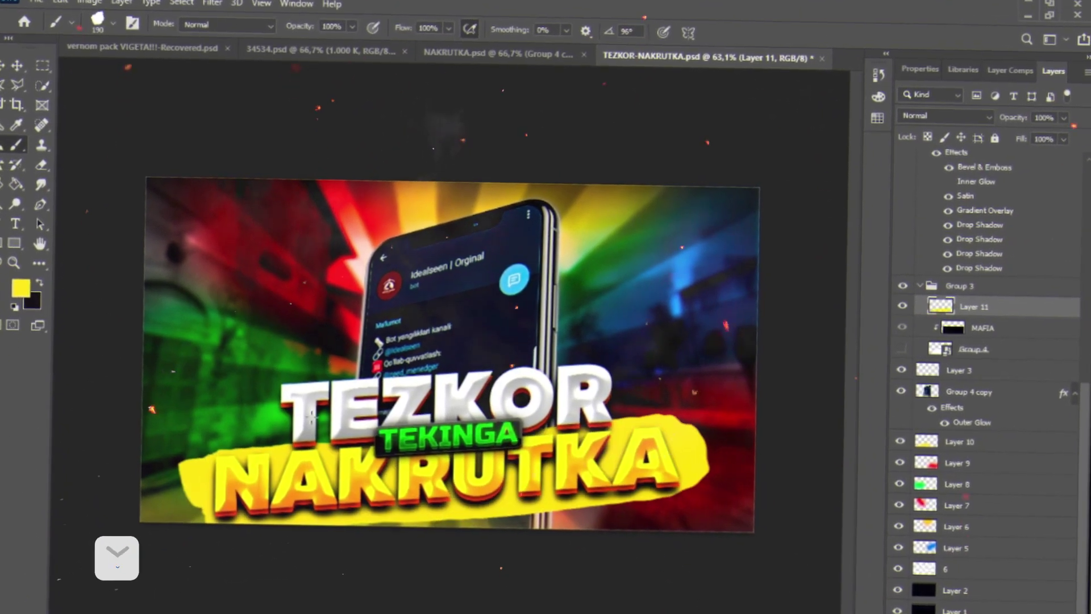
# Step: Flip the MAFIA brush-stroke copy horizontally and merge it with the original white stroke
pyautogui.press('z')
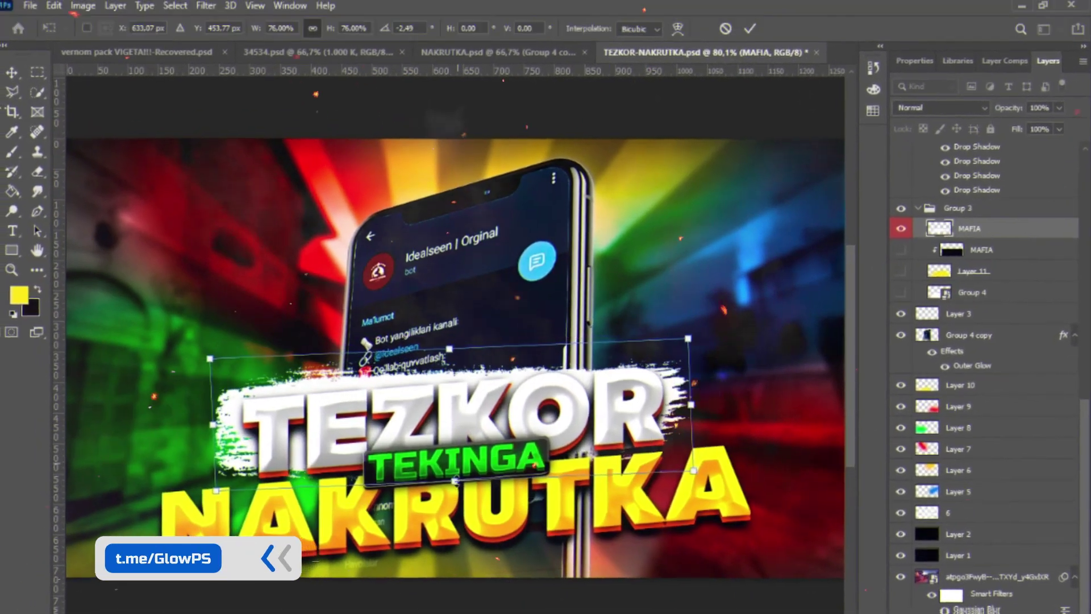
pyautogui.rightClick(502, 234)
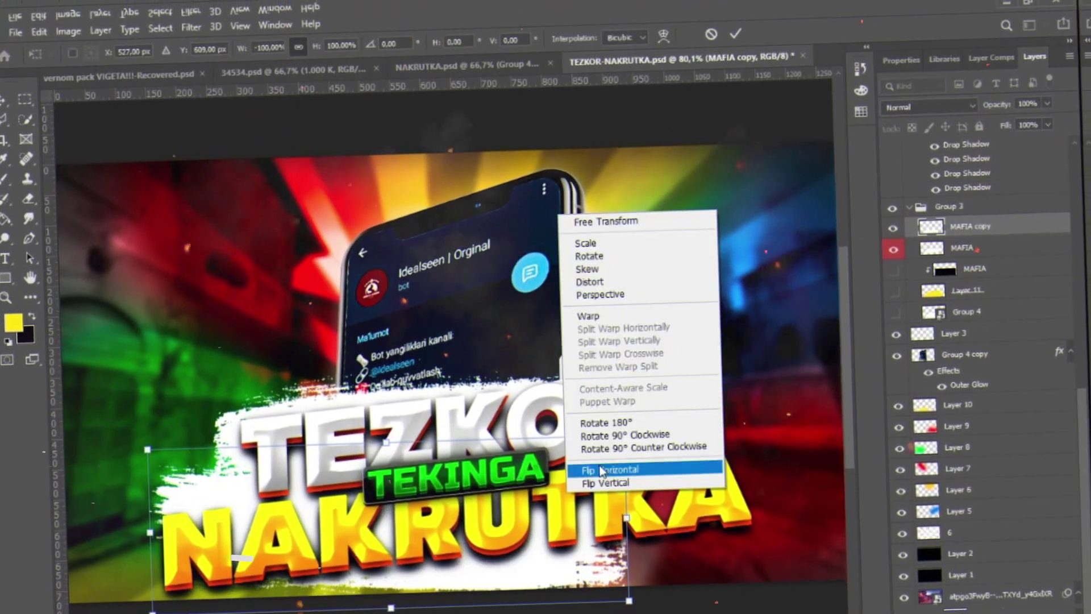
pyautogui.click(519, 503)
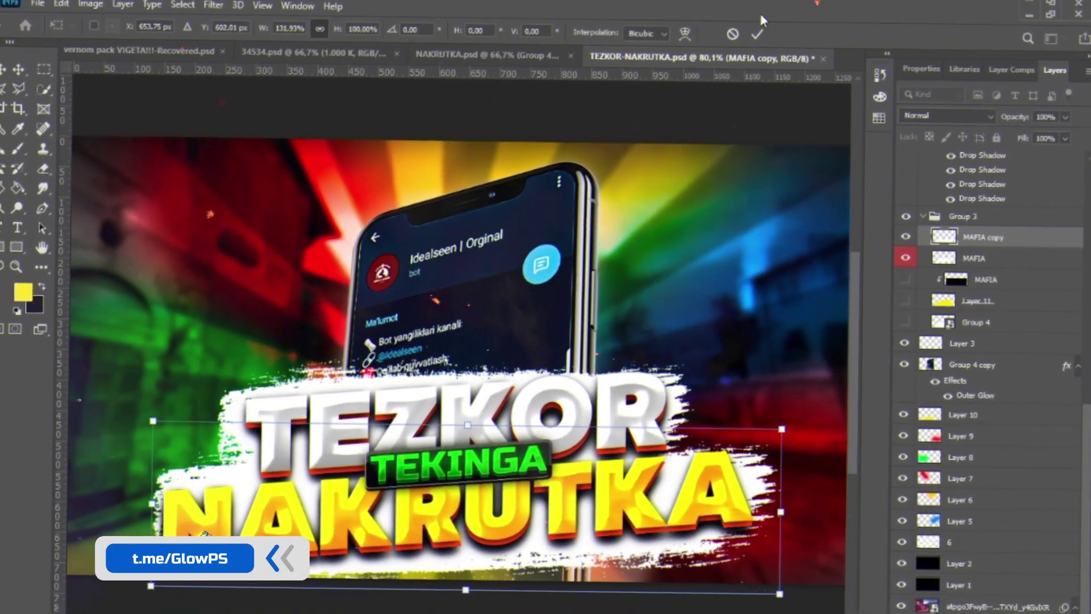
pyautogui.hotkey('ctrl', 'e')
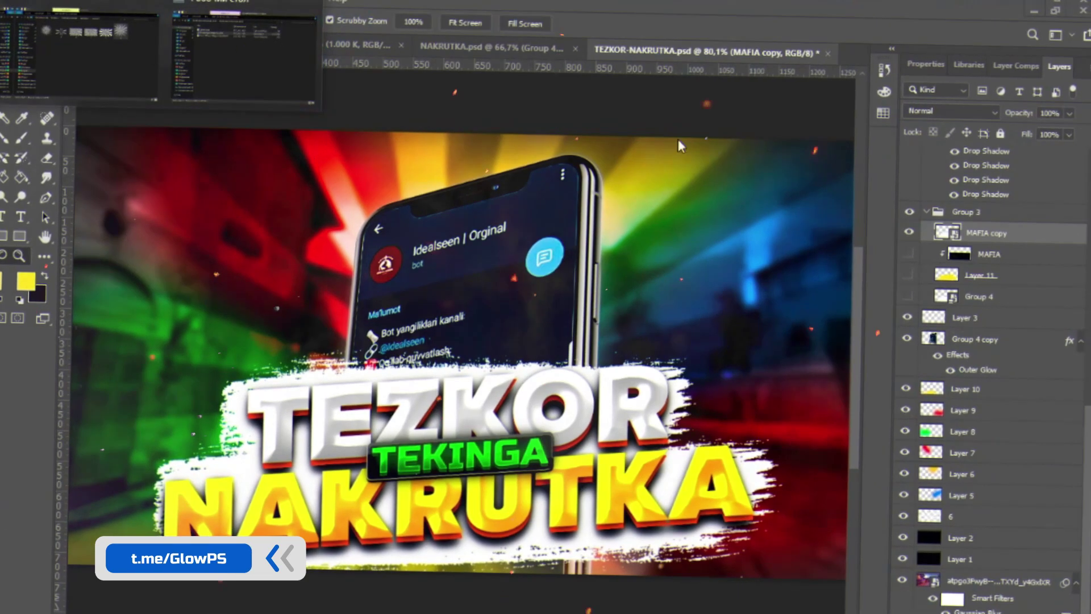
pyautogui.moveTo(256, 89); pyautogui.dragTo(212, 89)
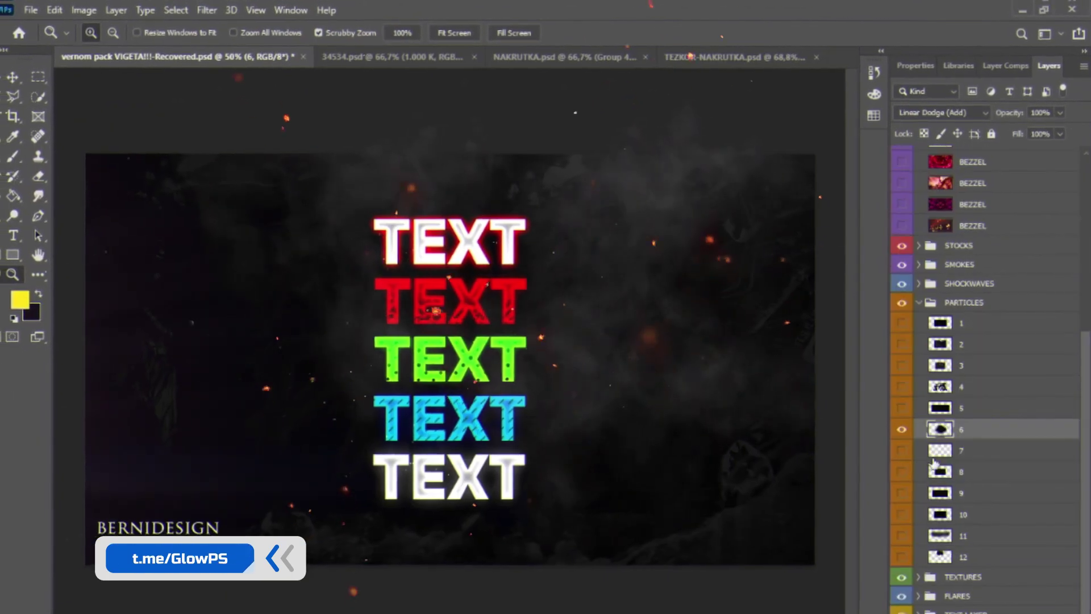
# Step: In the vernom pack TEXTURES group, hide ttcover_1 and try the dust-01 and moon textures
pyautogui.click(923, 578)
pyautogui.scroll(-3, 918, 470)
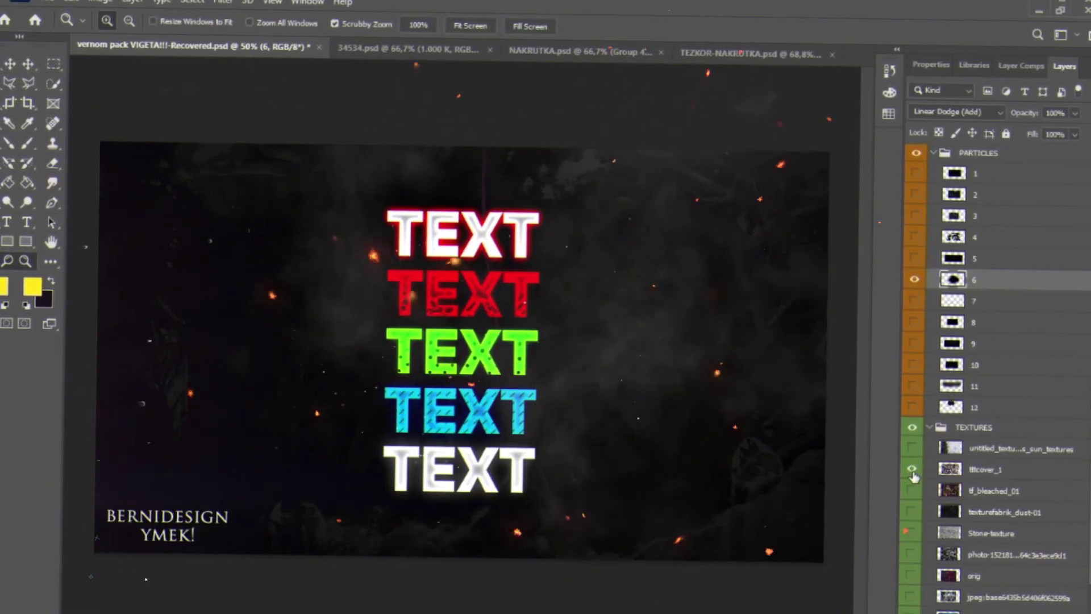
pyautogui.click(911, 469)
pyautogui.click(911, 511)
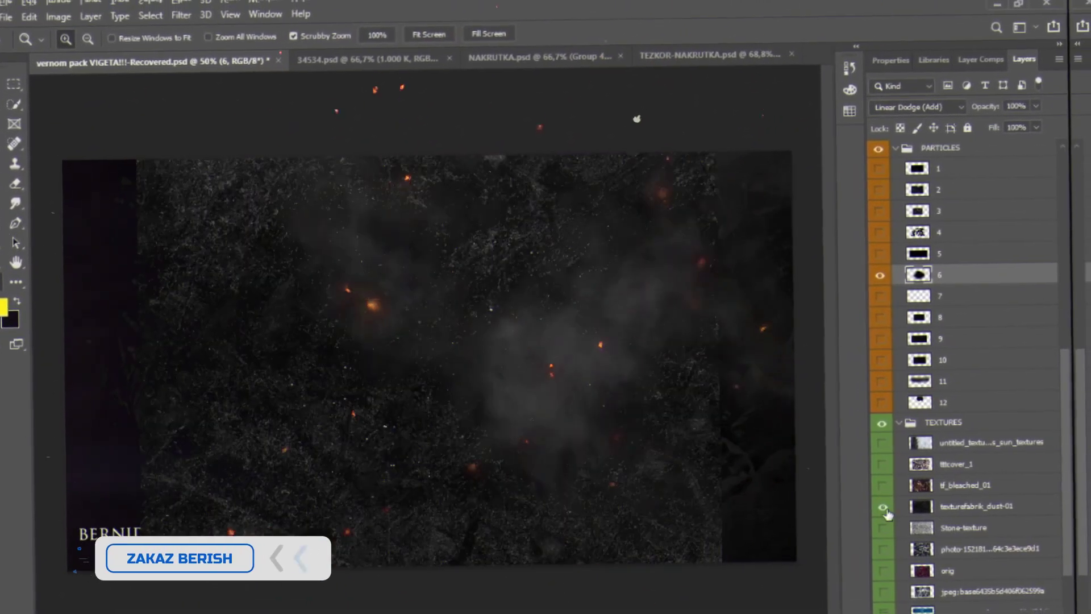
pyautogui.scroll(-3, 965, 511)
pyautogui.click(882, 582)
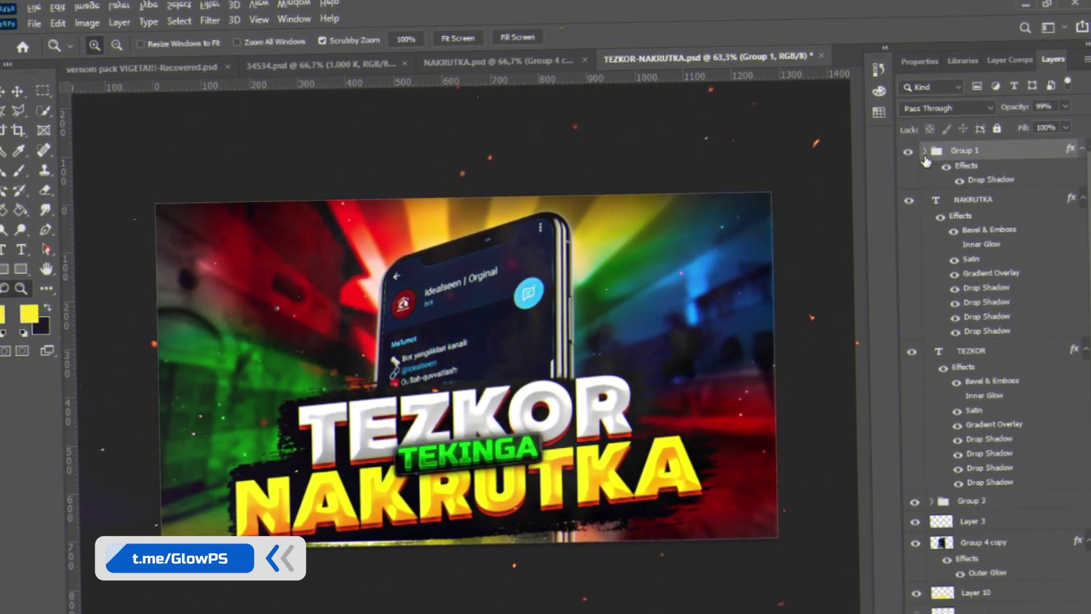
# Step: Open the Drop Shadow colour picker in the MAFIA copy layer's Layer Style
pyautogui.hotkey('ctrl', 't')
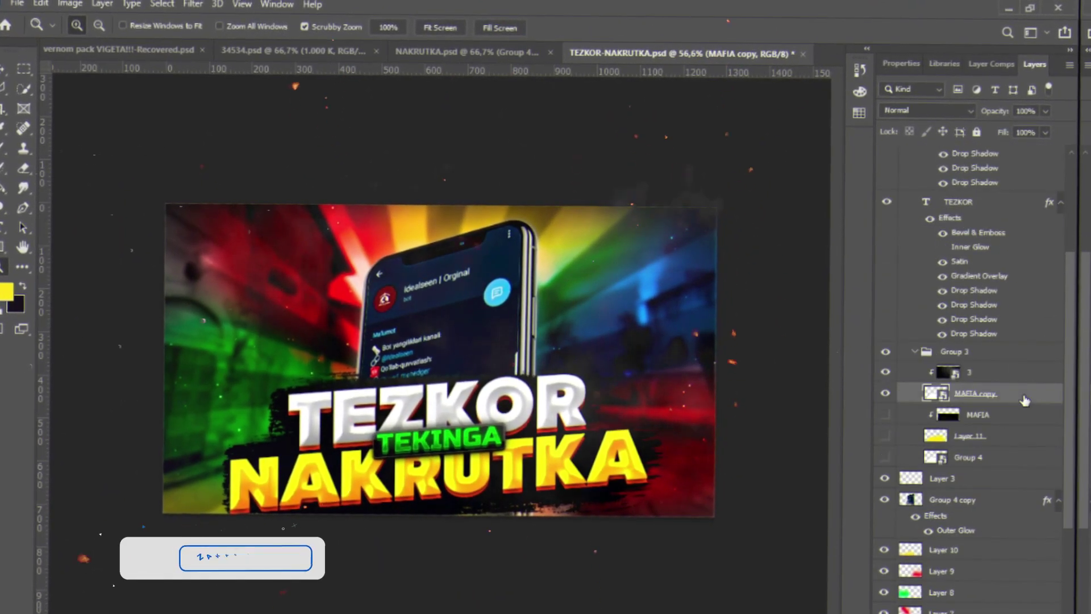
pyautogui.doubleClick(1024, 401)
pyautogui.click(494, 301)
pyautogui.click(845, 131)
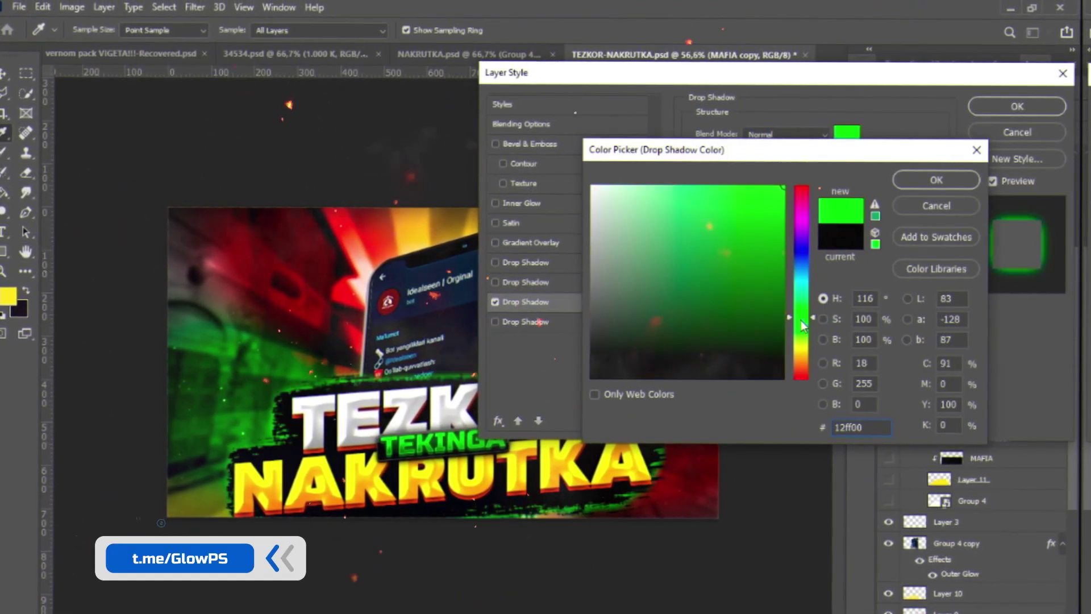
# Step: Set the drop shadow colour, trying white then red ff1800, and apply the Layer Style
pyautogui.moveTo(803, 324); pyautogui.dragTo(802, 372)
pyautogui.click(594, 187)
pyautogui.click(936, 179)
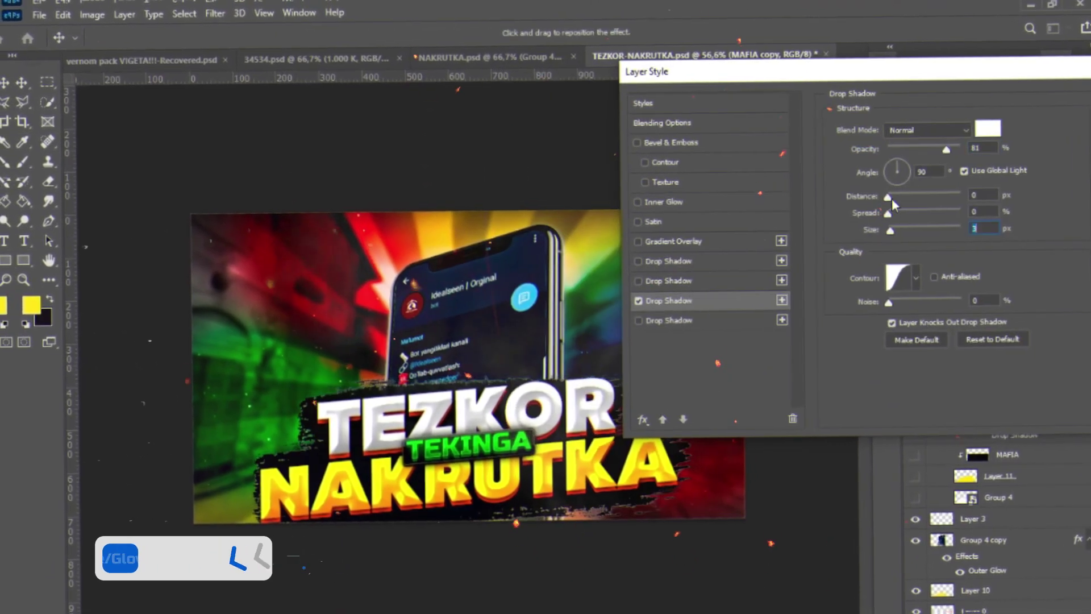
pyautogui.click(992, 129)
pyautogui.click(946, 173)
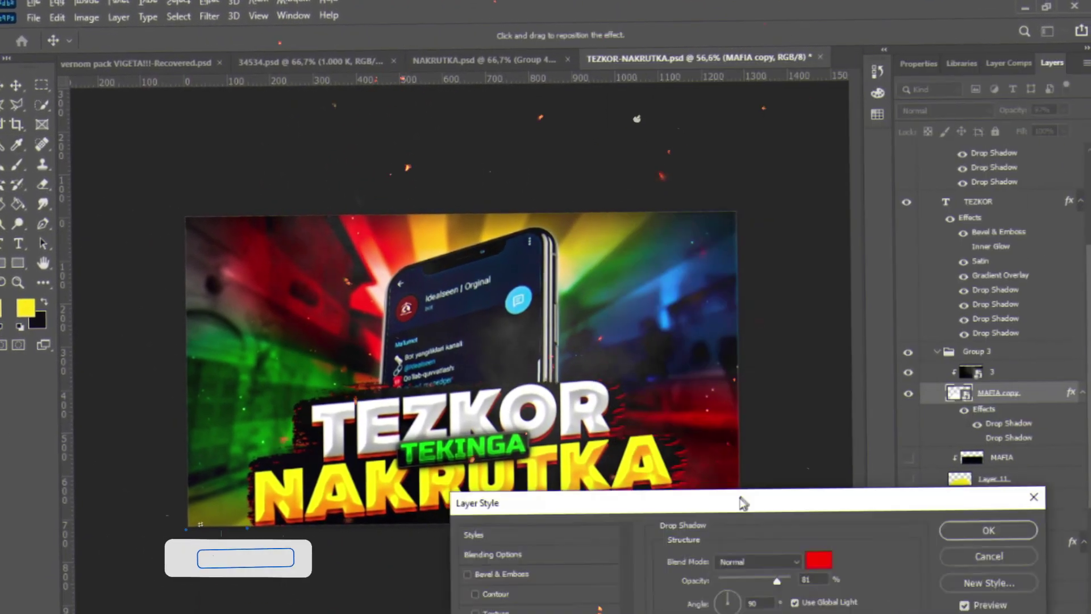
pyautogui.click(816, 422)
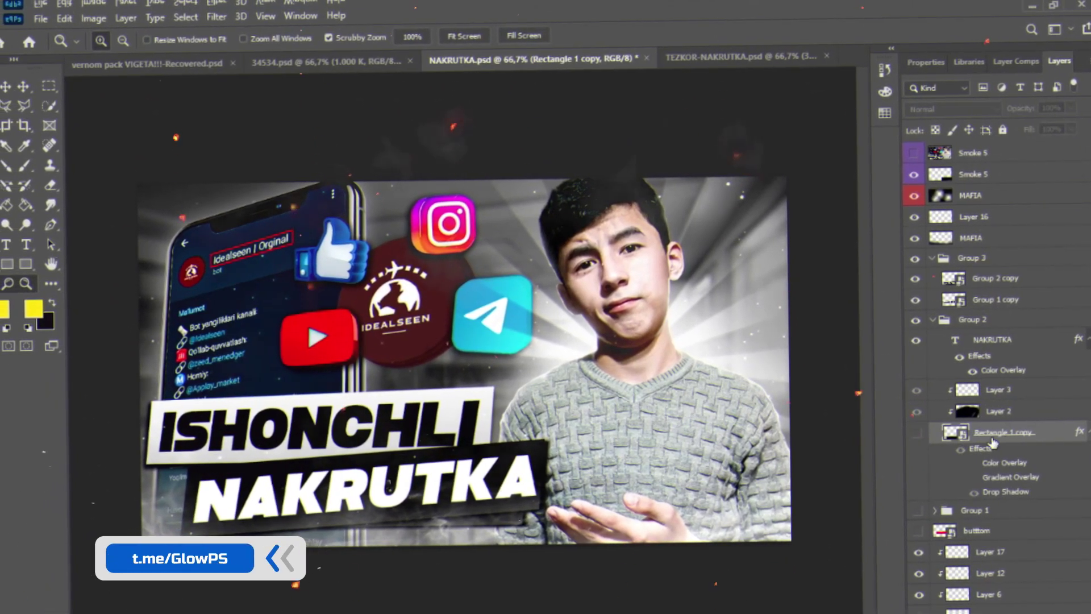
# Step: Tilt and position the Rectangle 1 copy banner behind NAKRUTKA in the TEZKOR-NAKRUTKA thumbnail
pyautogui.click(713, 55)
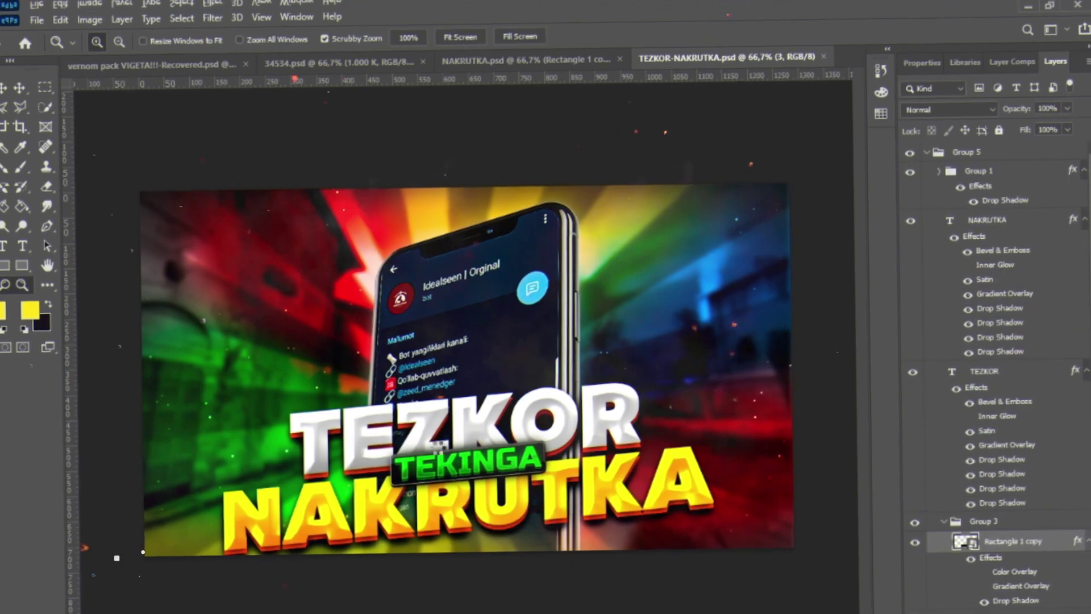
pyautogui.scroll(2, 438, 444)
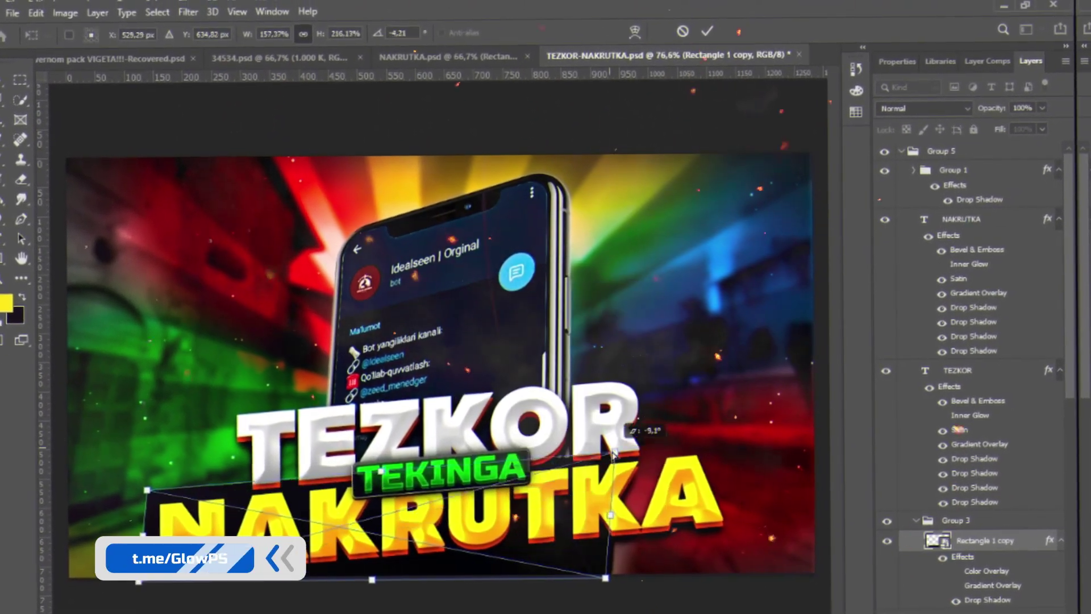
pyautogui.moveTo(562, 458)
pyautogui.mouseDown()
pyautogui.moveTo(545, 518)
pyautogui.moveTo(513, 424)
pyautogui.mouseUp()
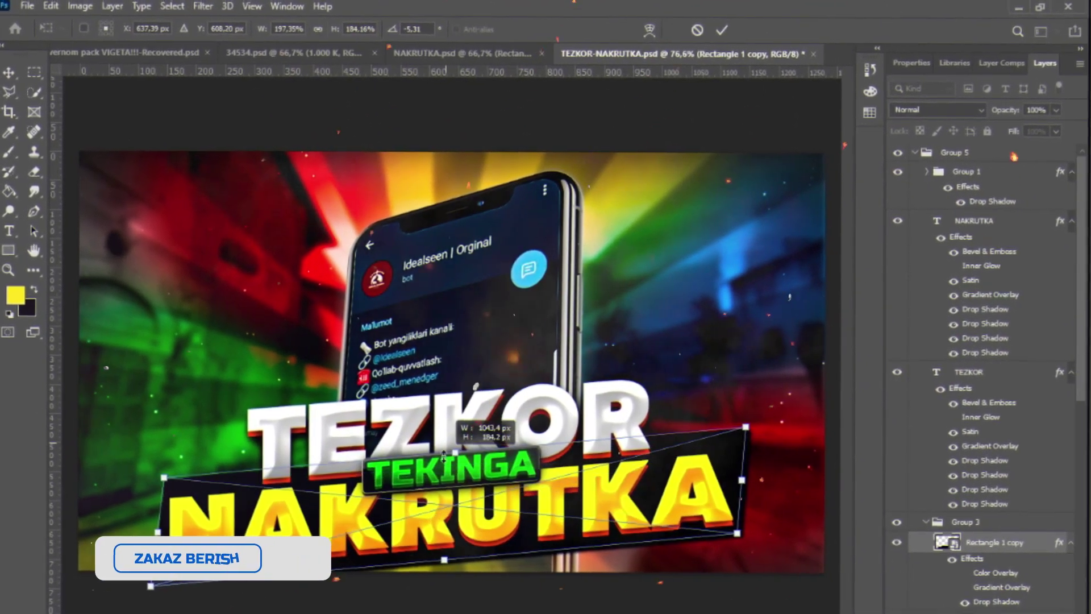
pyautogui.press('Return')
pyautogui.press('z')
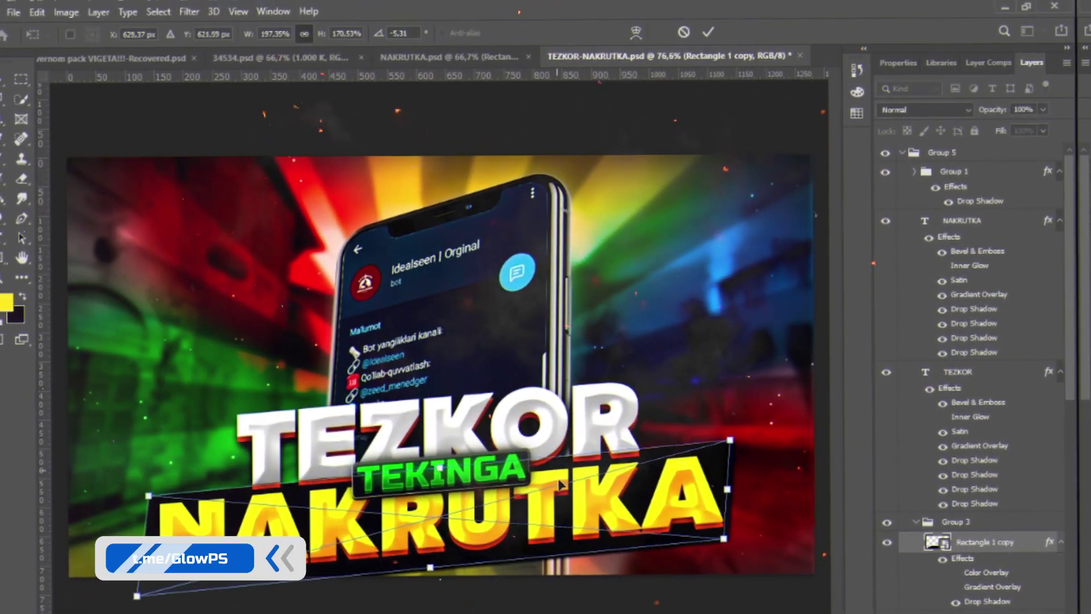
pyautogui.doubleClick(1023, 541)
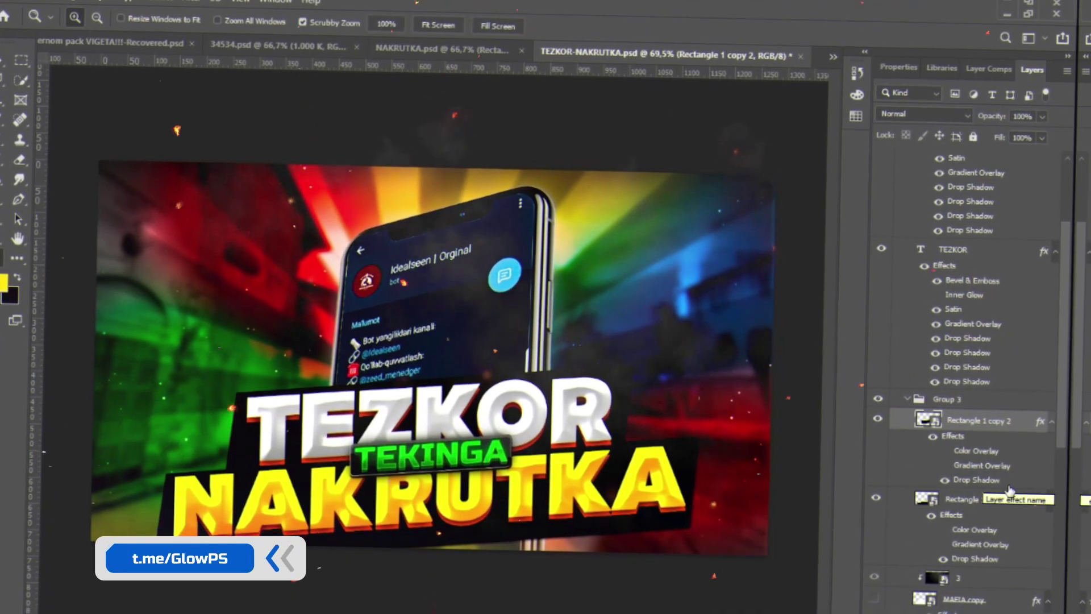
# Step: Open the Drop Shadow colour picker for Rectangle 1 copy 2's layer style
pyautogui.doubleClick(1009, 489)
pyautogui.click(432, 392)
pyautogui.click(758, 166)
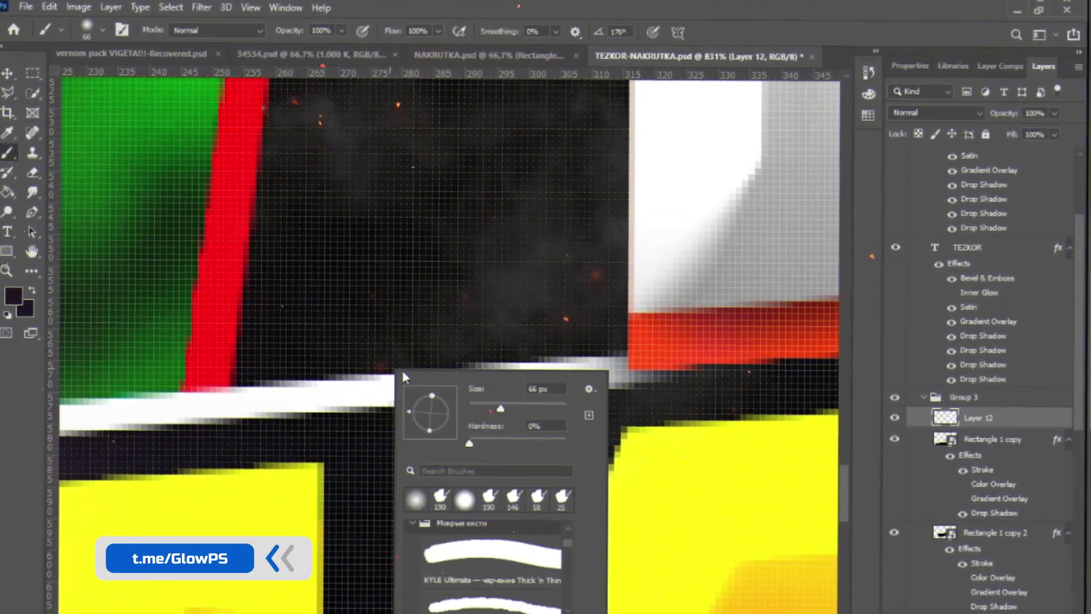
# Step: Paint black over the middle of the white strip on Layer 12, then view the whole thumbnail
pyautogui.moveTo(438, 397); pyautogui.dragTo(239, 400)
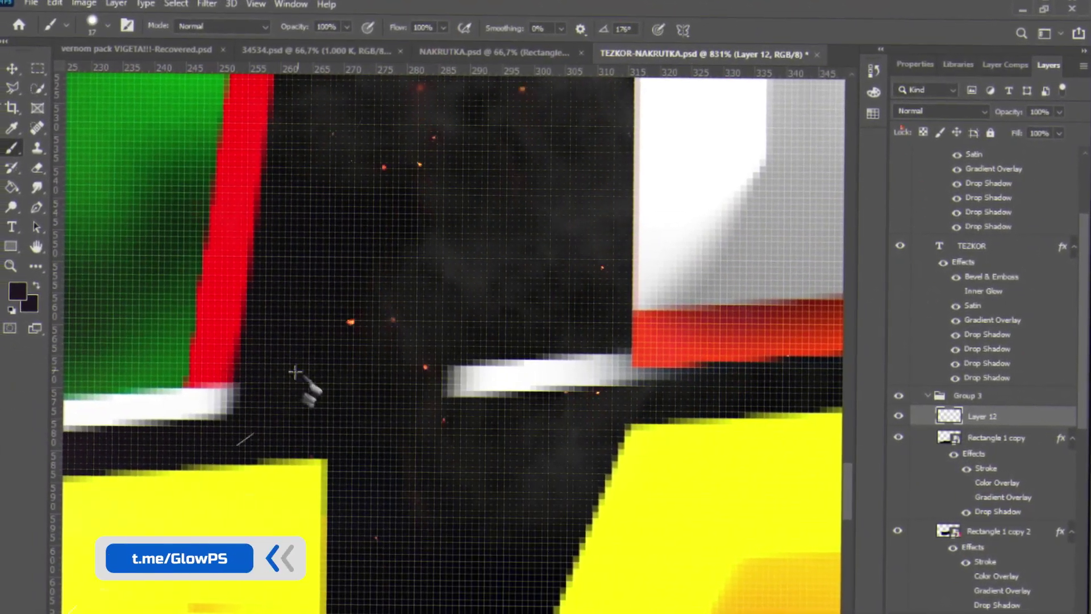
pyautogui.hscroll(10, 284, 369)
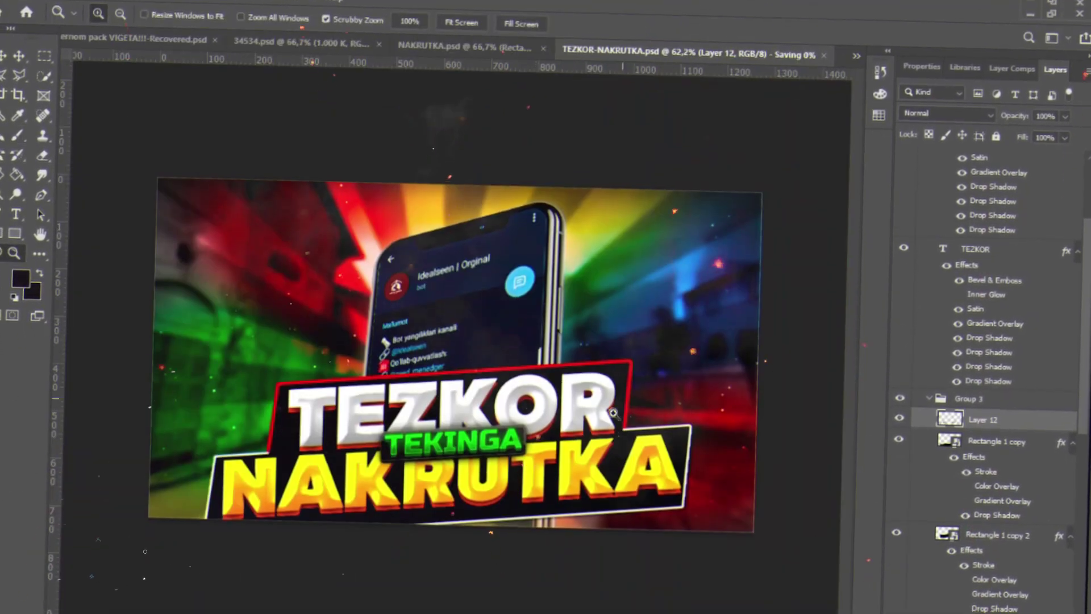
pyautogui.keyDown('alt'); pyautogui.click(613, 413); pyautogui.keyUp('alt')
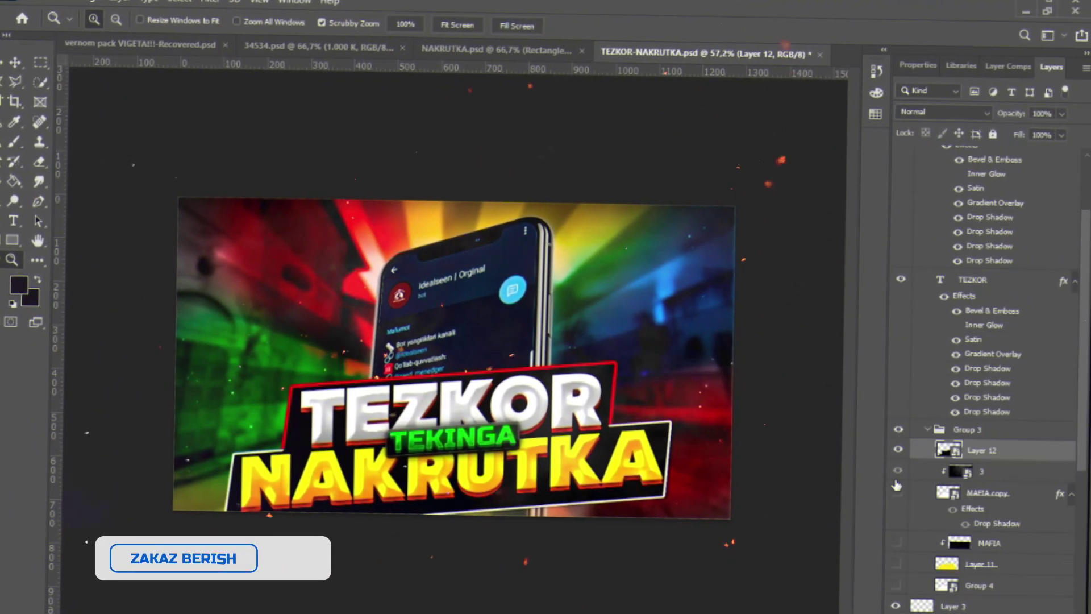
# Step: Place a dark texture from the Textures folder, duplicate it twice, and move a copy to Group 3's top
pyautogui.click(104, 4)
pyautogui.moveTo(288, 285); pyautogui.dragTo(463, 365)
pyautogui.press('Return')
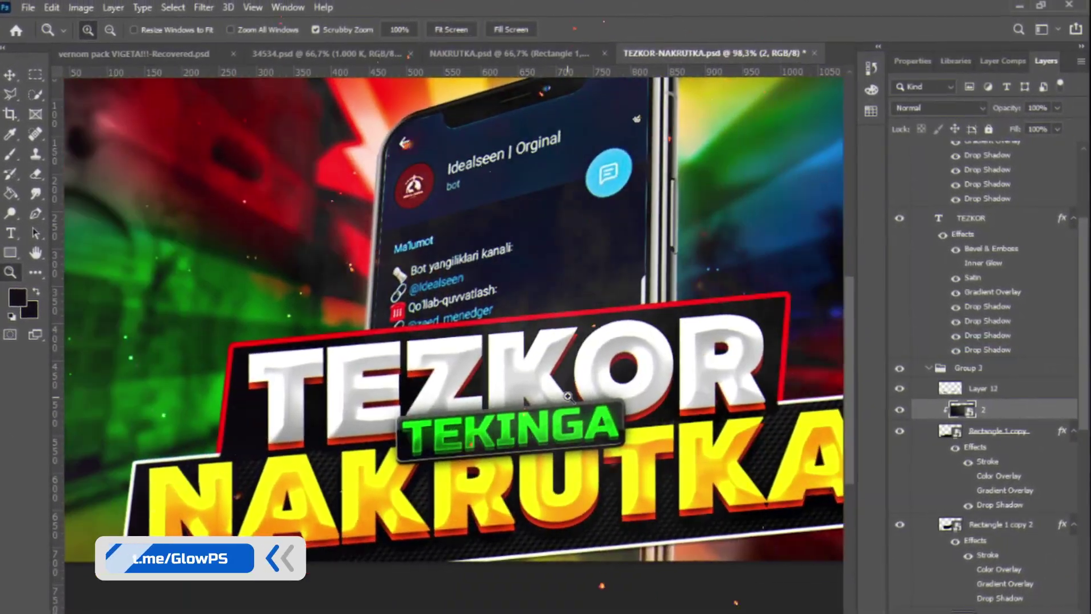
pyautogui.hotkey('ctrl', 'j')
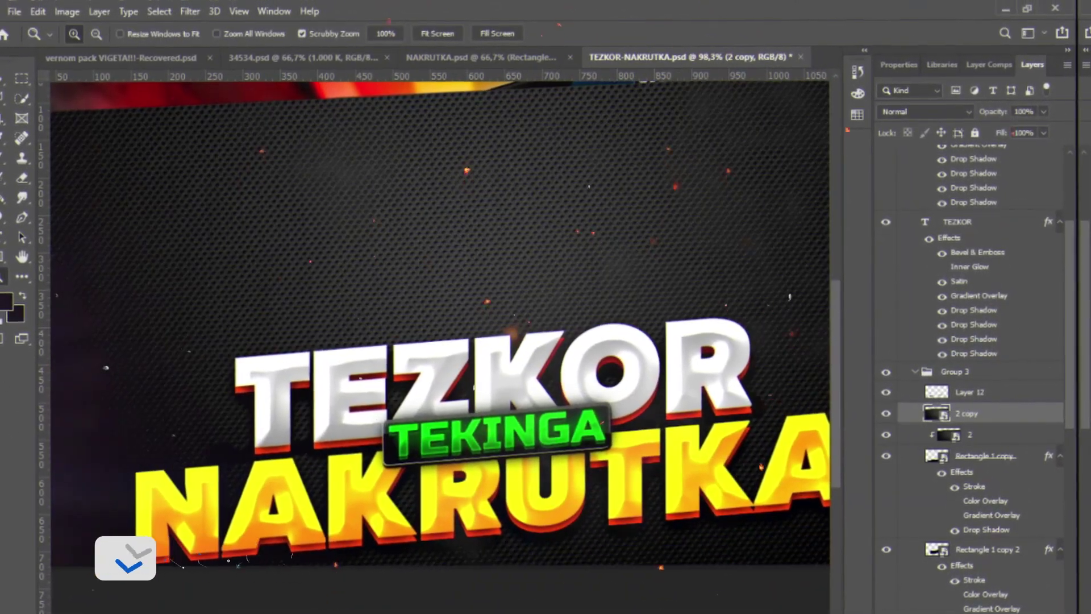
pyautogui.hotkey('ctrl', 'j')
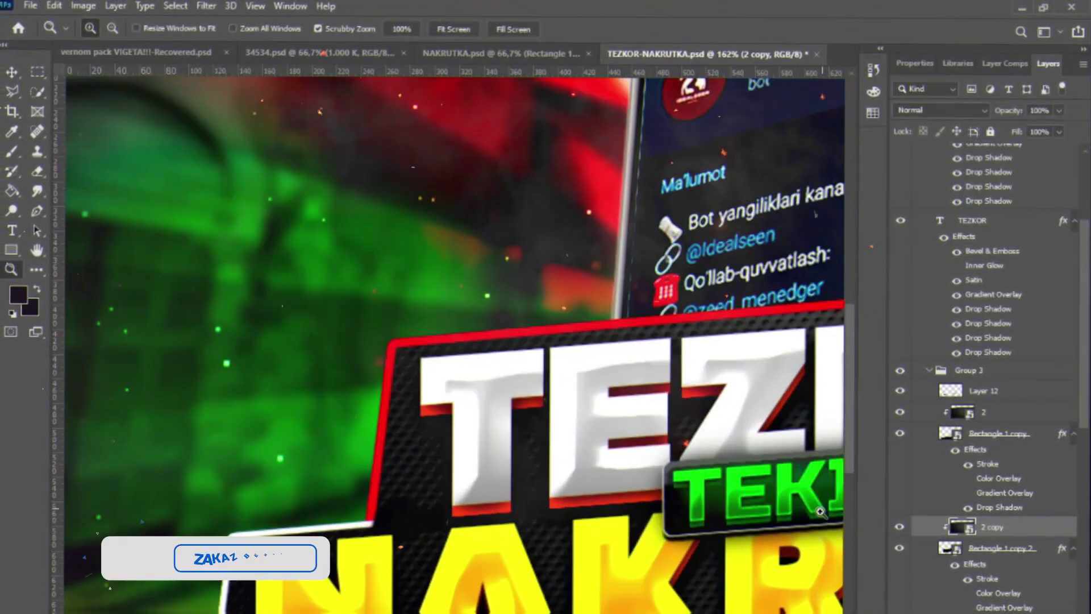
pyautogui.moveTo(984, 525)
pyautogui.mouseDown()
pyautogui.moveTo(1001, 399)
pyautogui.moveTo(983, 384)
pyautogui.mouseUp()
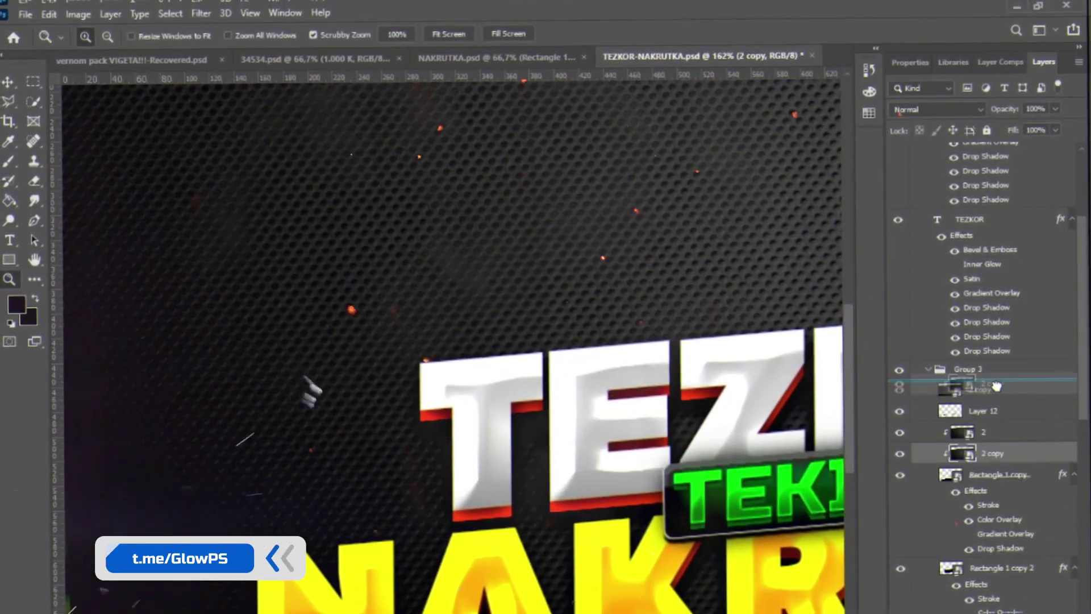
pyautogui.moveTo(568, 480)
pyautogui.mouseDown()
pyautogui.moveTo(414, 480)
pyautogui.moveTo(567, 420)
pyautogui.mouseUp()
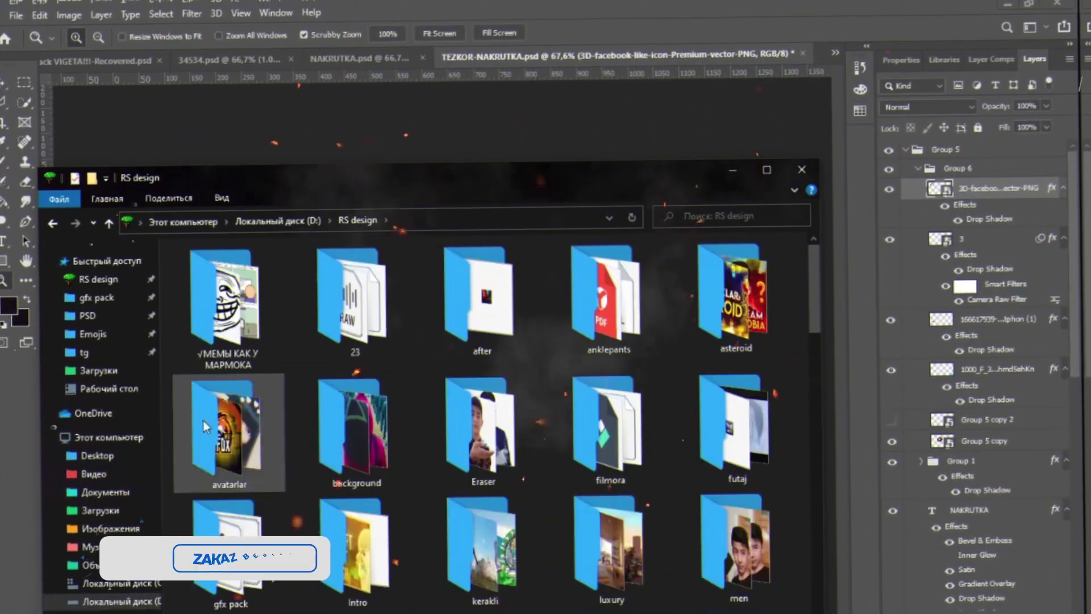
# Step: Browse to ПАК (VIGETA) > иконки(от Павла) > Facebook and drag the 3D Facebook icon into the thumbnail
pyautogui.doubleClick(229, 546)
pyautogui.doubleClick(281, 295)
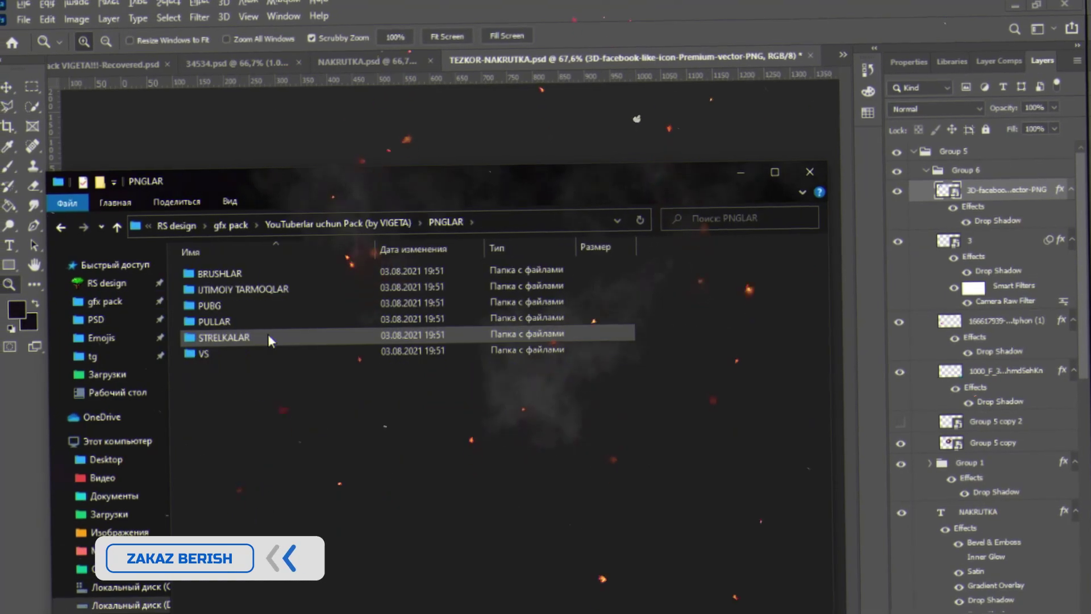
pyautogui.doubleClick(268, 332)
pyautogui.scroll(-5, 318, 466)
pyautogui.press('BackSpace')
pyautogui.press('BackSpace')
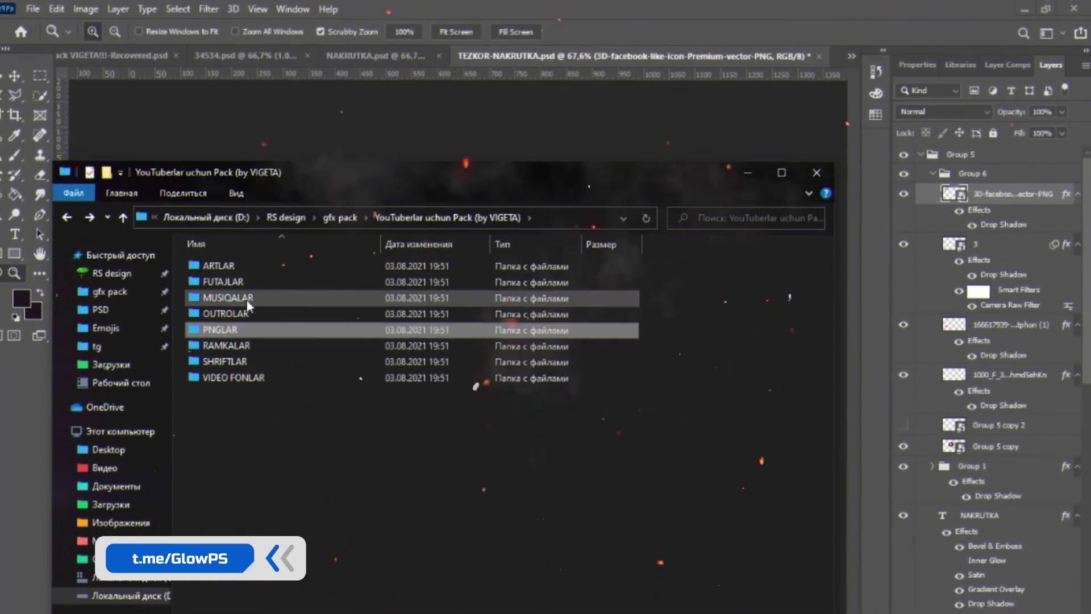
pyautogui.press('BackSpace')
pyautogui.doubleClick(339, 384)
pyautogui.doubleClick(318, 329)
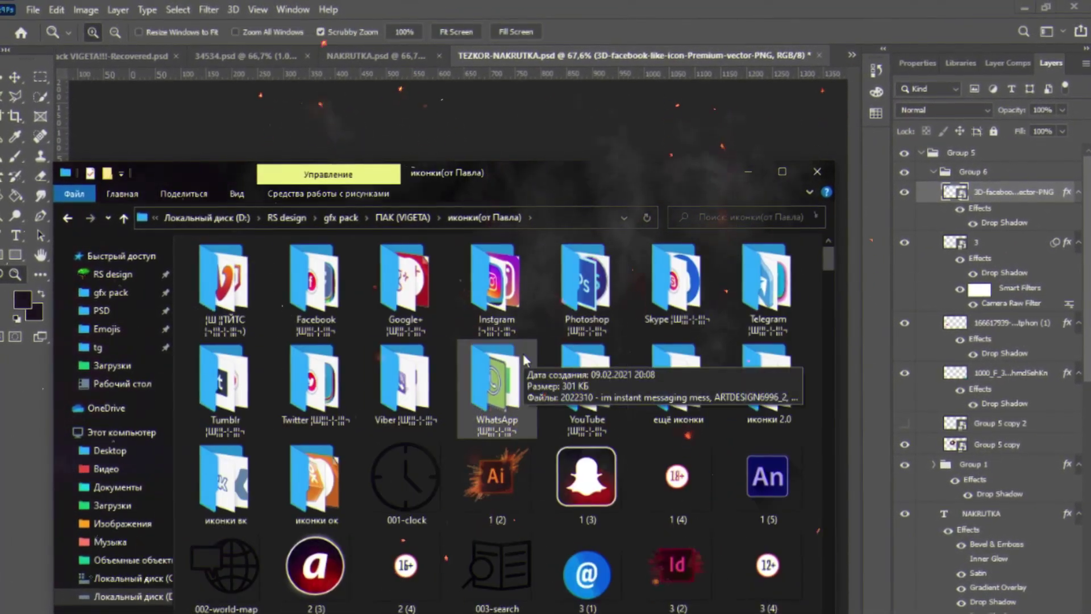
pyautogui.doubleClick(338, 310)
pyautogui.moveTo(705, 278); pyautogui.dragTo(437, 341)
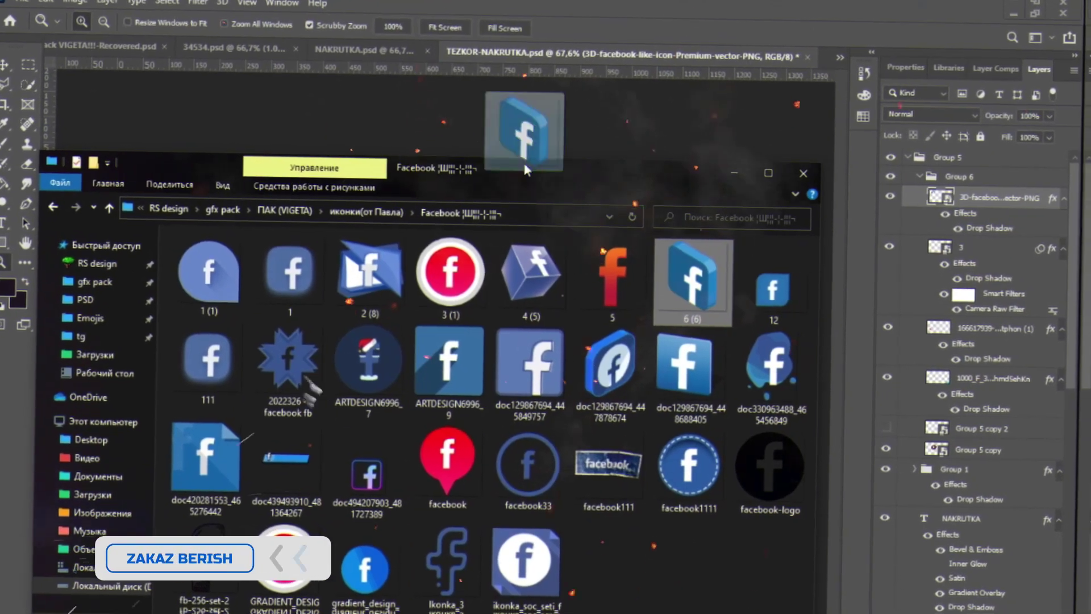
# Step: Skew, shrink, rotate and mirror the 3D Facebook icon, then move it into place beside Instagram
pyautogui.scroll(5, 219, 298)
pyautogui.rightClick(205, 275)
pyautogui.click(231, 349)
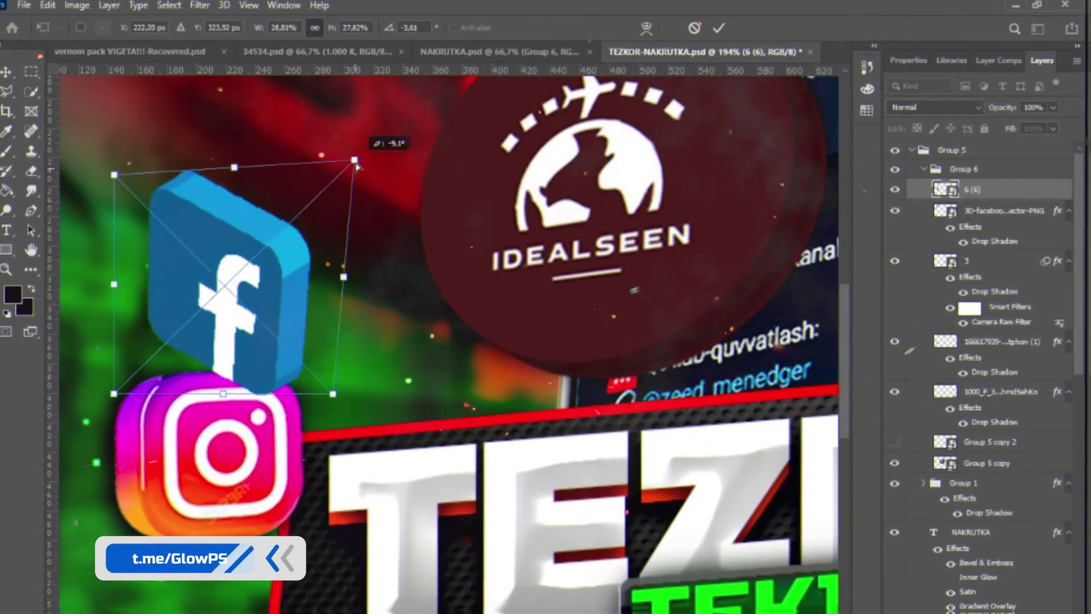
pyautogui.moveTo(369, 170); pyautogui.dragTo(383, 289)
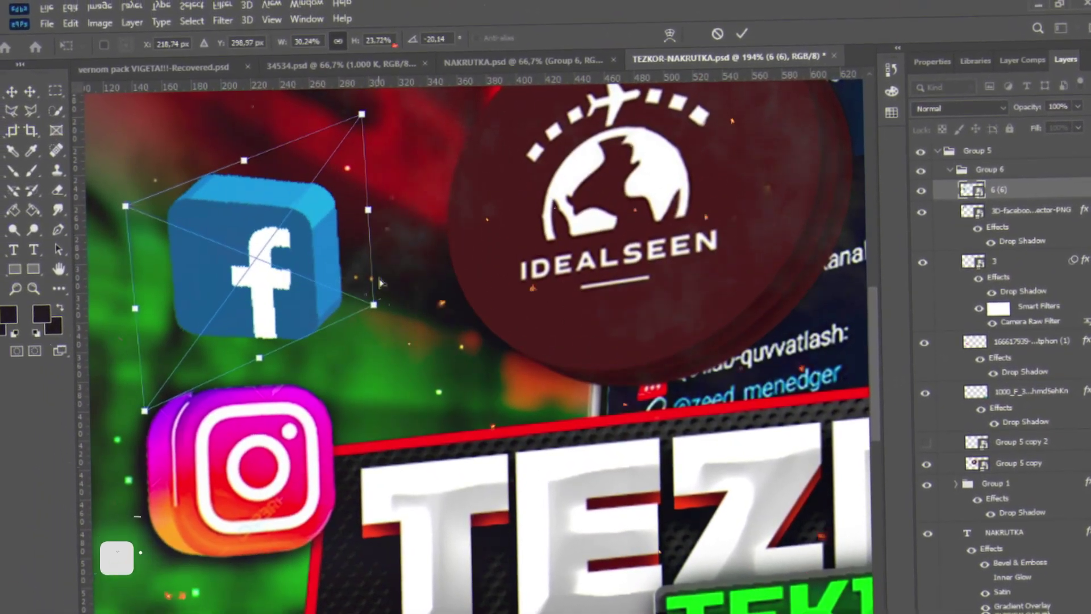
pyautogui.scroll(-5, 381, 289)
pyautogui.moveTo(195, 372)
pyautogui.mouseDown()
pyautogui.moveTo(222, 423)
pyautogui.moveTo(150, 517)
pyautogui.mouseUp()
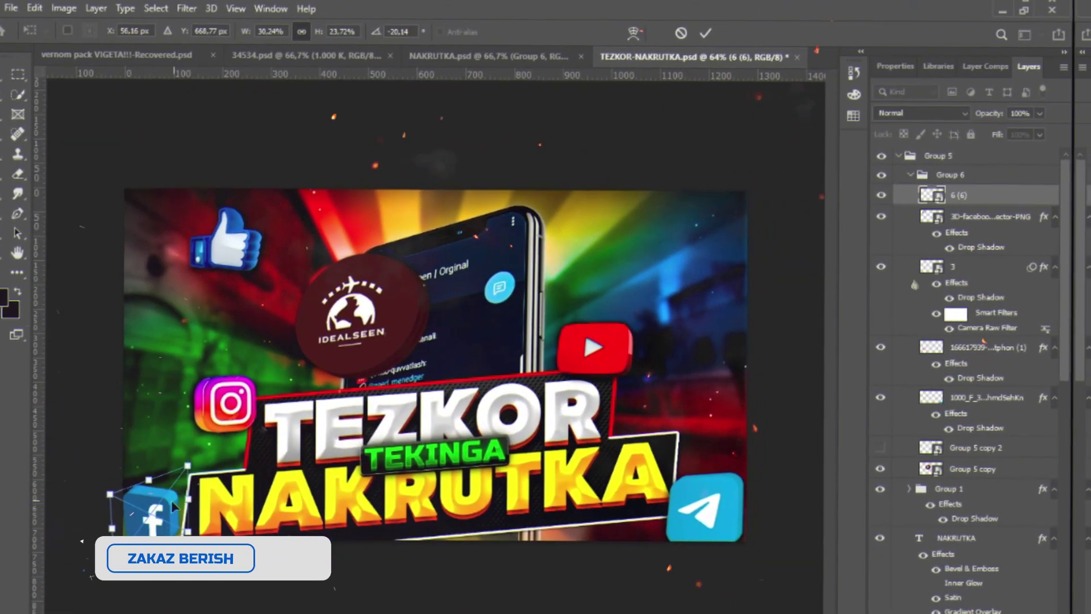
pyautogui.rightClick(171, 508)
pyautogui.click(193, 507)
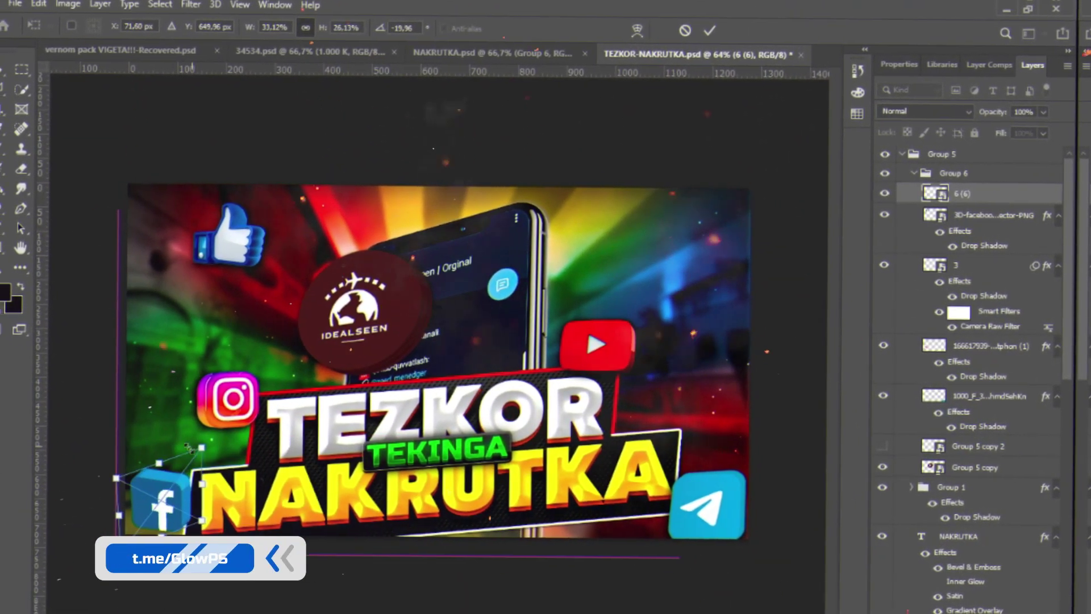
pyautogui.moveTo(153, 520); pyautogui.dragTo(199, 348)
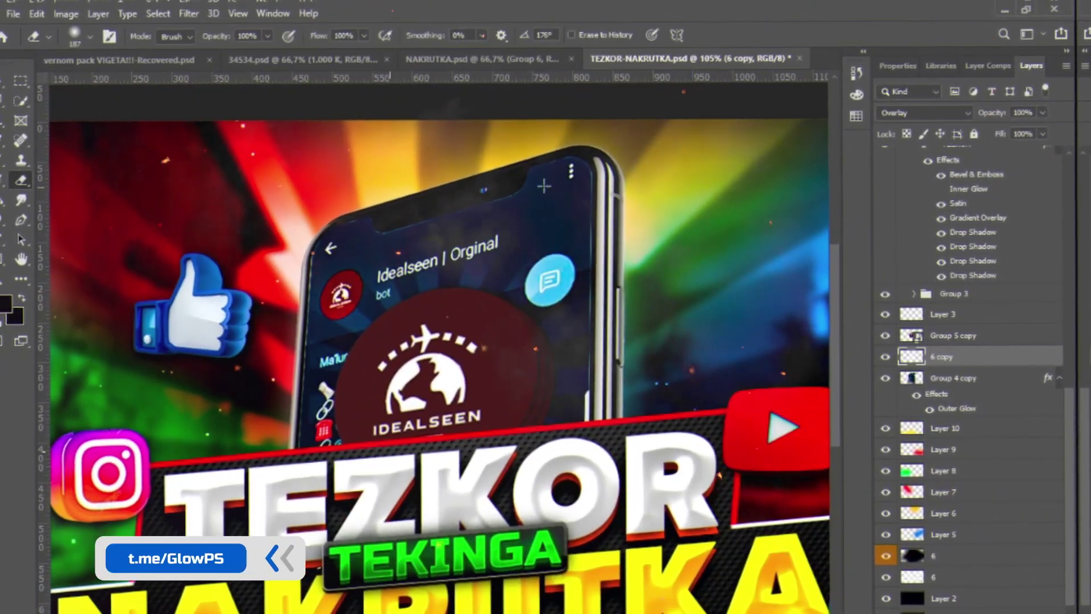
# Step: Add a new yellow soft-brush colour layer set to Overlay, then switch the paint colour to red
pyautogui.hotkey('ctrl', 'shift', 'alt', 'n')
pyautogui.click(6, 304)
pyautogui.click(911, 181)
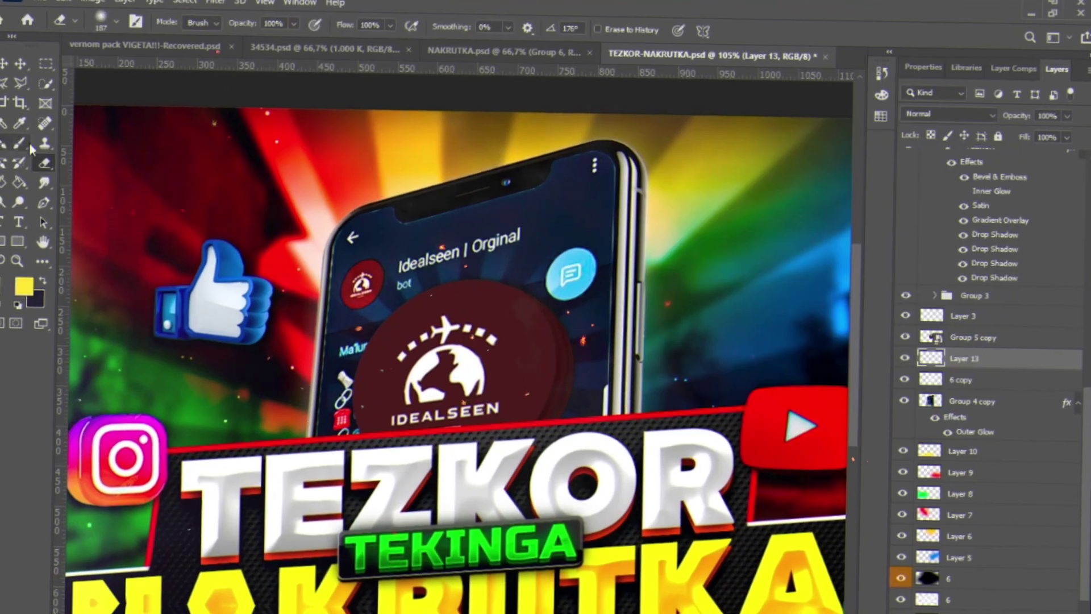
pyautogui.click(23, 144)
pyautogui.click(958, 115)
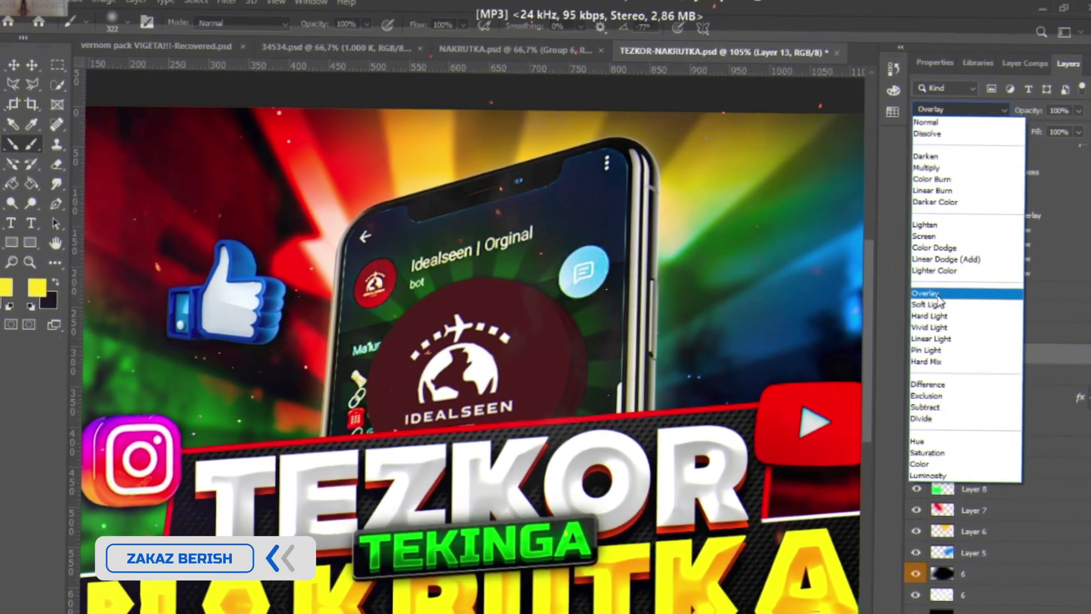
pyautogui.click(925, 293)
pyautogui.click(6, 286)
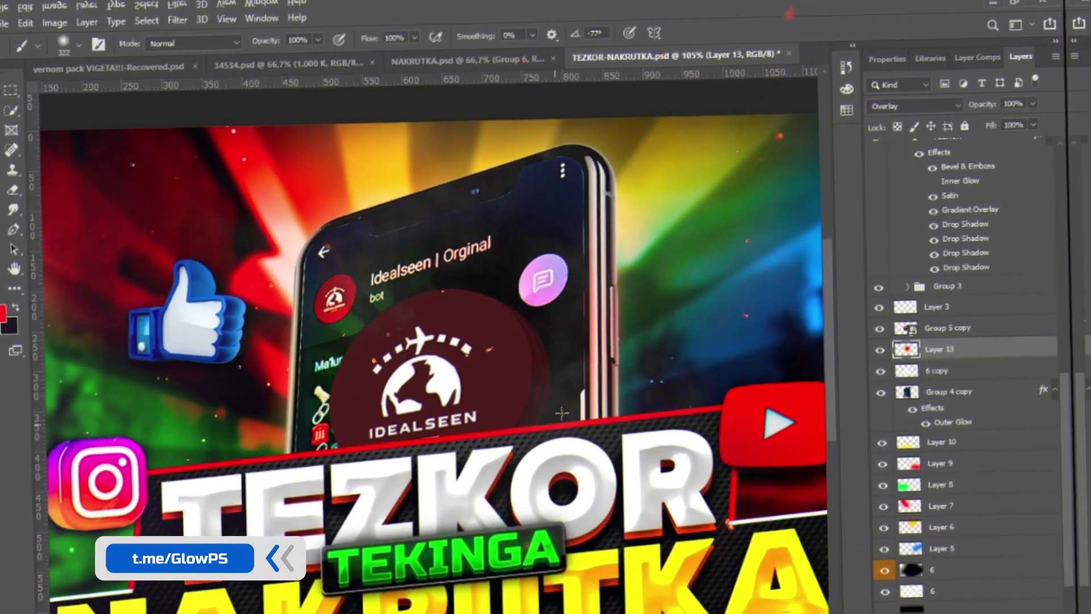
# Step: Add Layer 14 painted cyan over the phone and set it to Overlay
pyautogui.hotkey('ctrl', 'shift', 'alt', 'n')
pyautogui.click(5, 311)
pyautogui.click(784, 267)
pyautogui.click(921, 173)
pyautogui.click(931, 113)
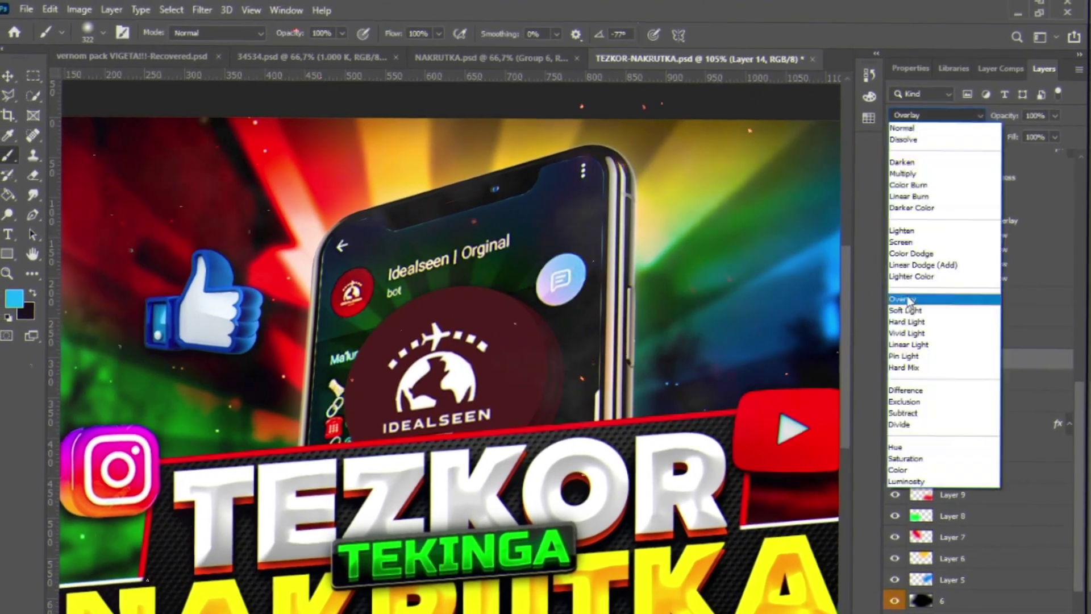
pyautogui.click(909, 299)
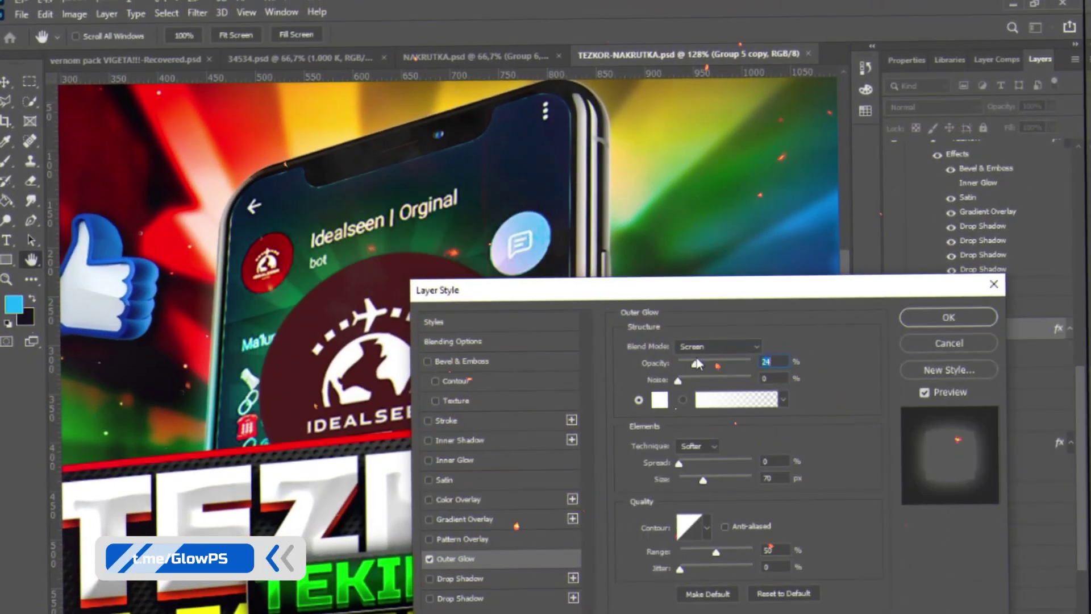
# Step: Raise Group 5 copy's Outer Glow opacity to 41 with Overlay blending
pyautogui.moveTo(698, 364); pyautogui.dragTo(707, 364)
pyautogui.click(719, 346)
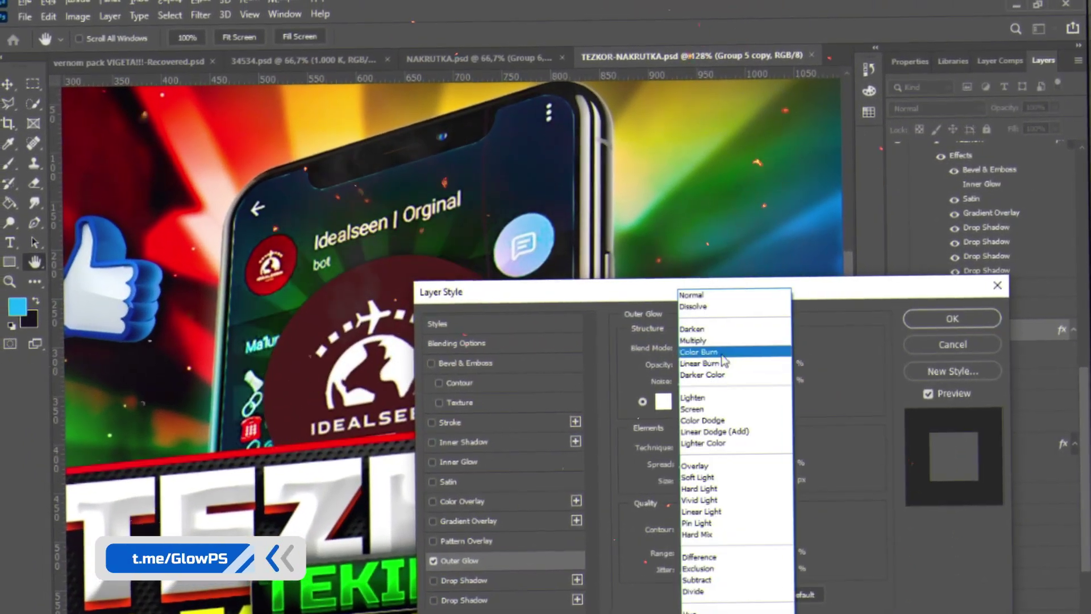
pyautogui.click(756, 423)
pyautogui.click(931, 316)
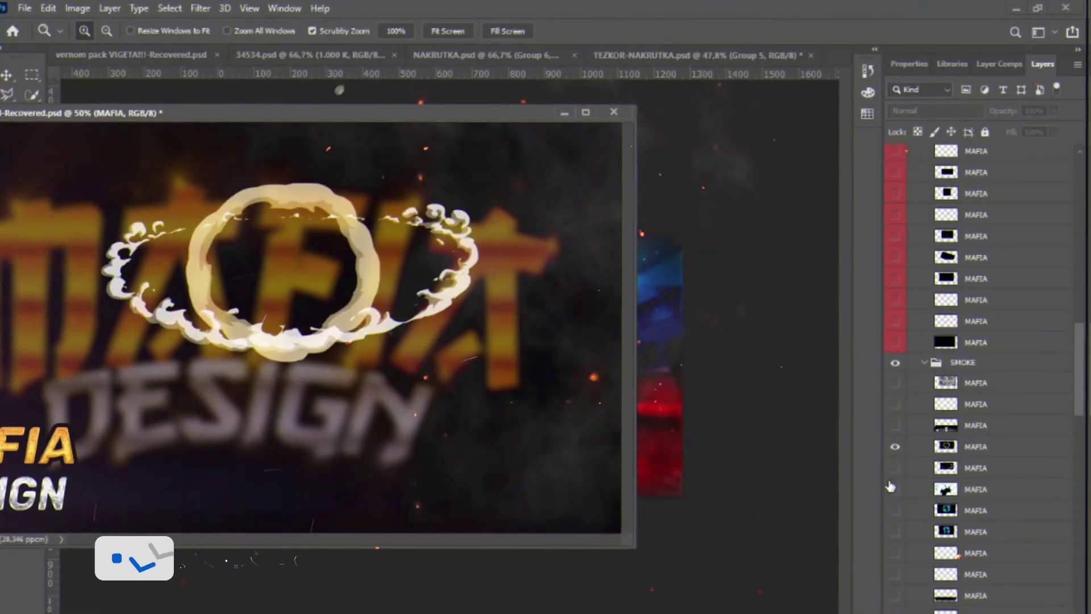
# Step: Swap the smoke ring for the ground smoke MAFIA layer and move the Telegram icon up
pyautogui.click(895, 446)
pyautogui.click(895, 595)
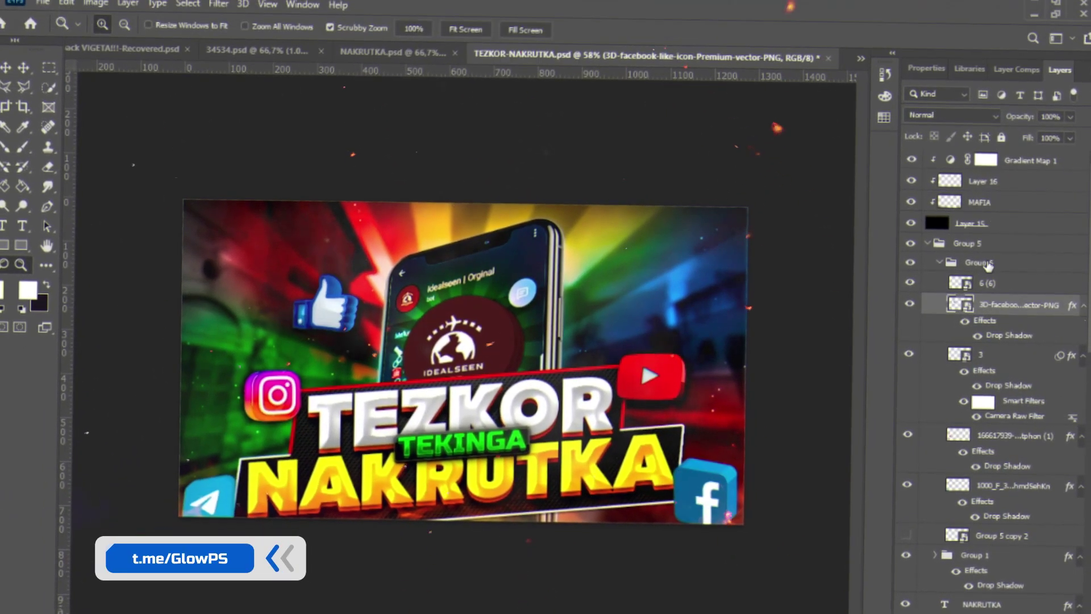
pyautogui.hotkey('ctrl', 't')
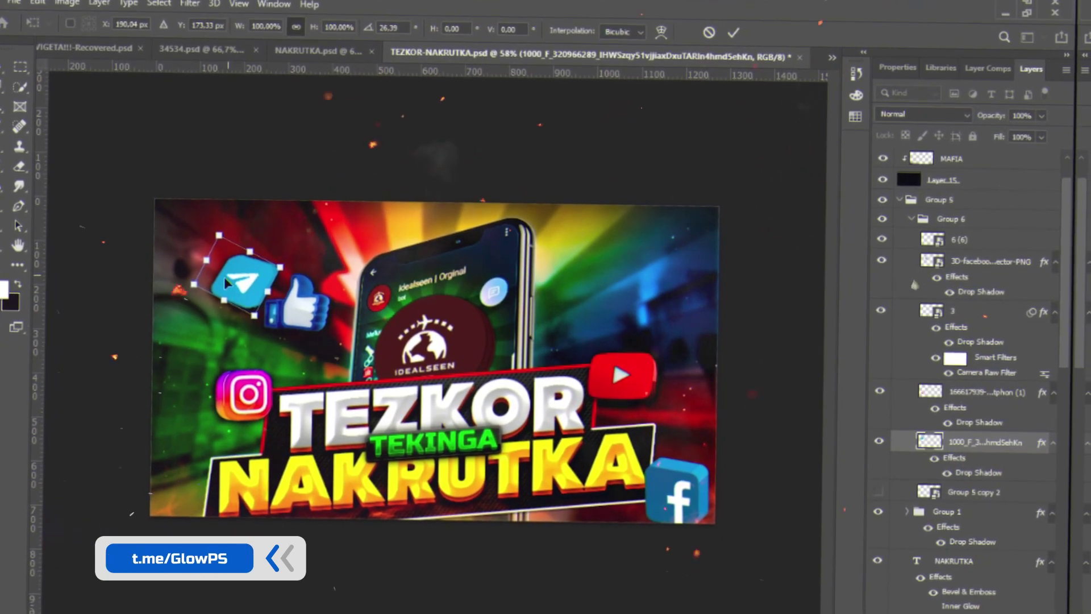
pyautogui.moveTo(242, 307); pyautogui.dragTo(431, 142)
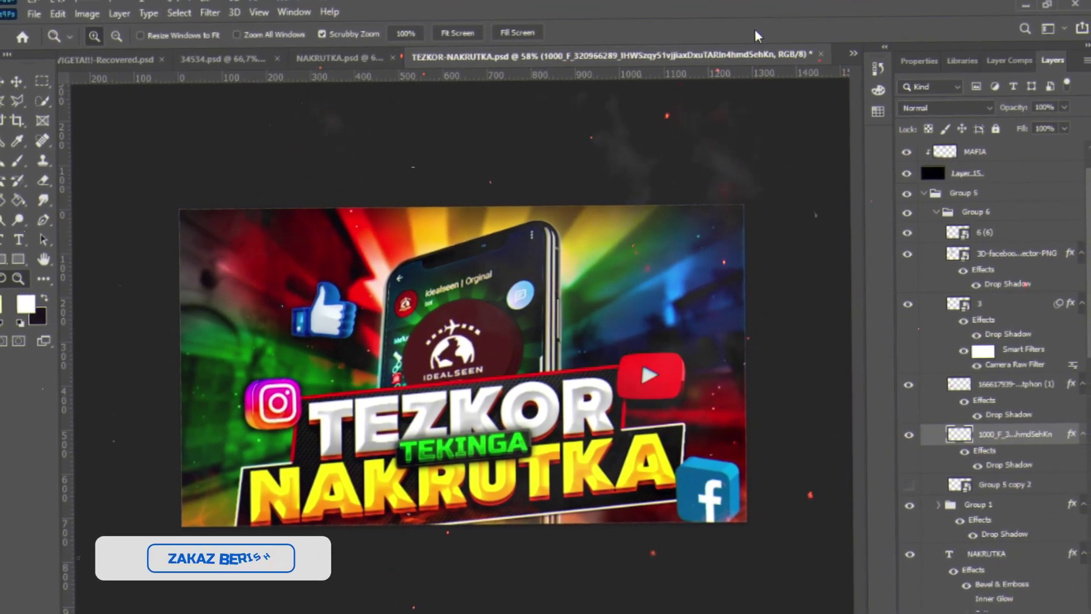
# Step: Save the thumbnail, zoom out, and place the Facebook icon at the top right
pyautogui.hotkey('ctrl', 's')
pyautogui.hotkey('ctrl', '-')
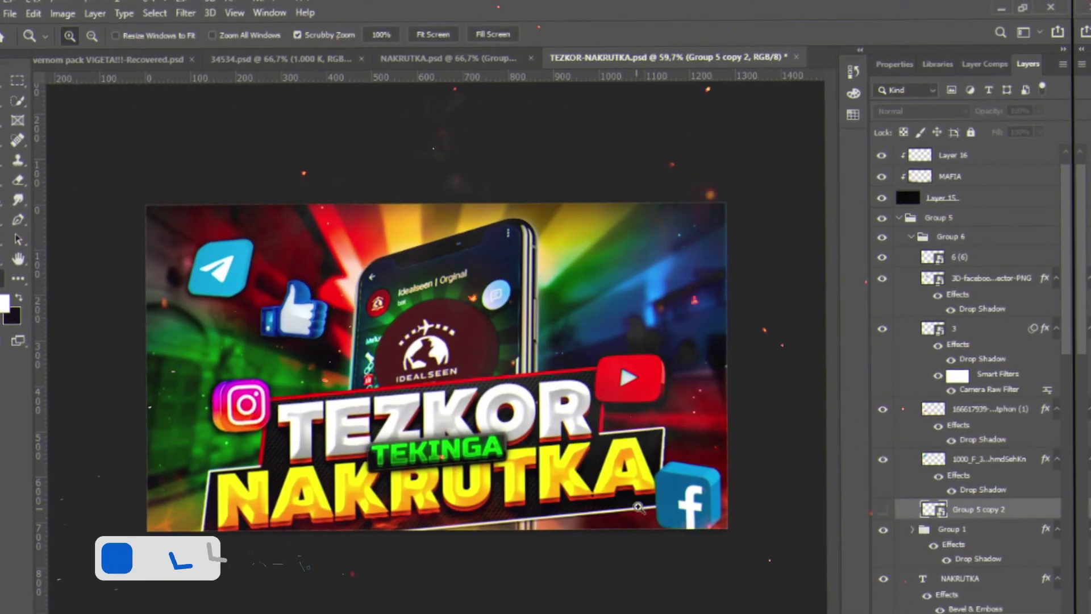
pyautogui.click(996, 410)
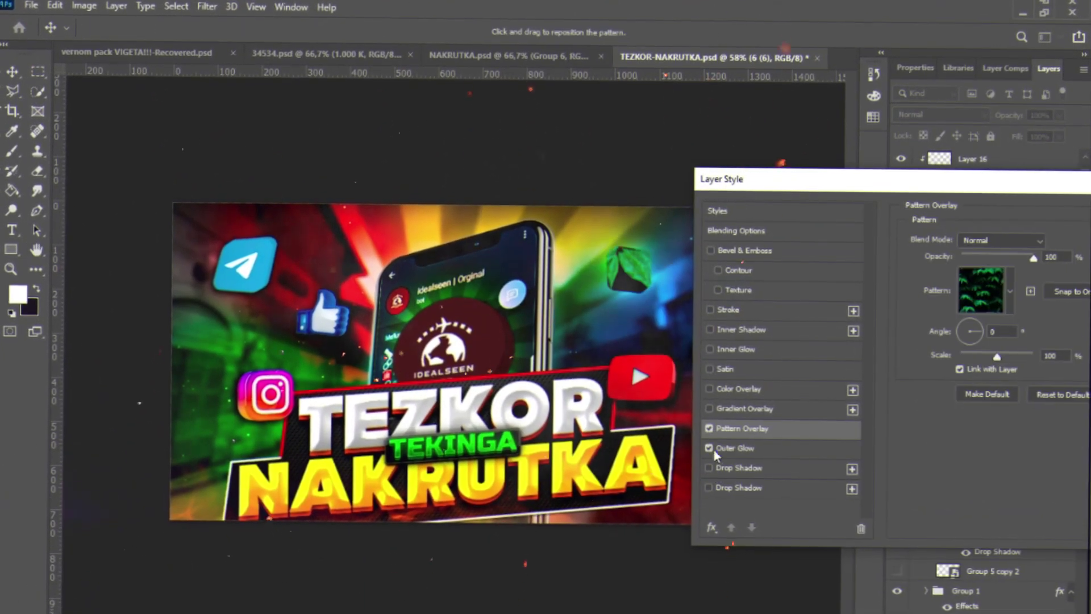
# Step: Add an outer glow to the Facebook icon and make the Instagram layer visible
pyautogui.click(708, 446)
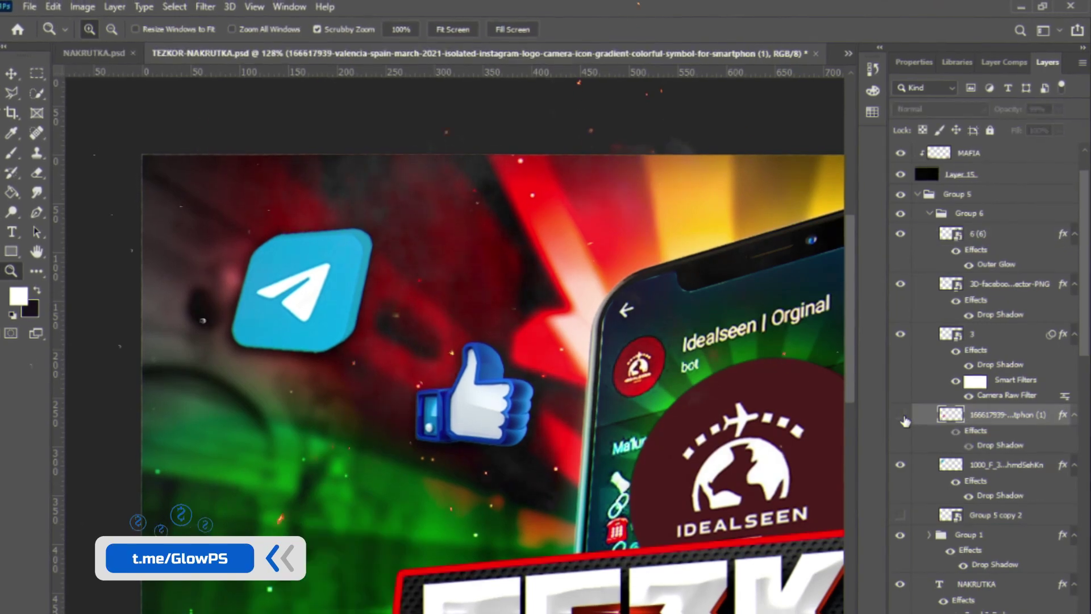
pyautogui.click(902, 416)
pyautogui.click(979, 473)
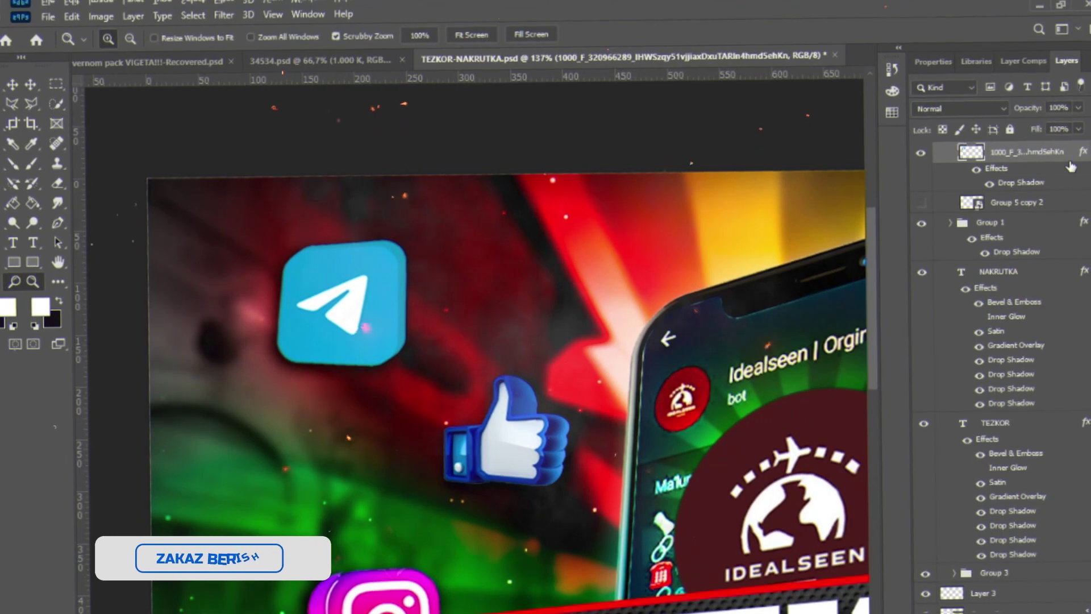
# Step: Give the Telegram icon an Overlay outer glow
pyautogui.doubleClick(1071, 166)
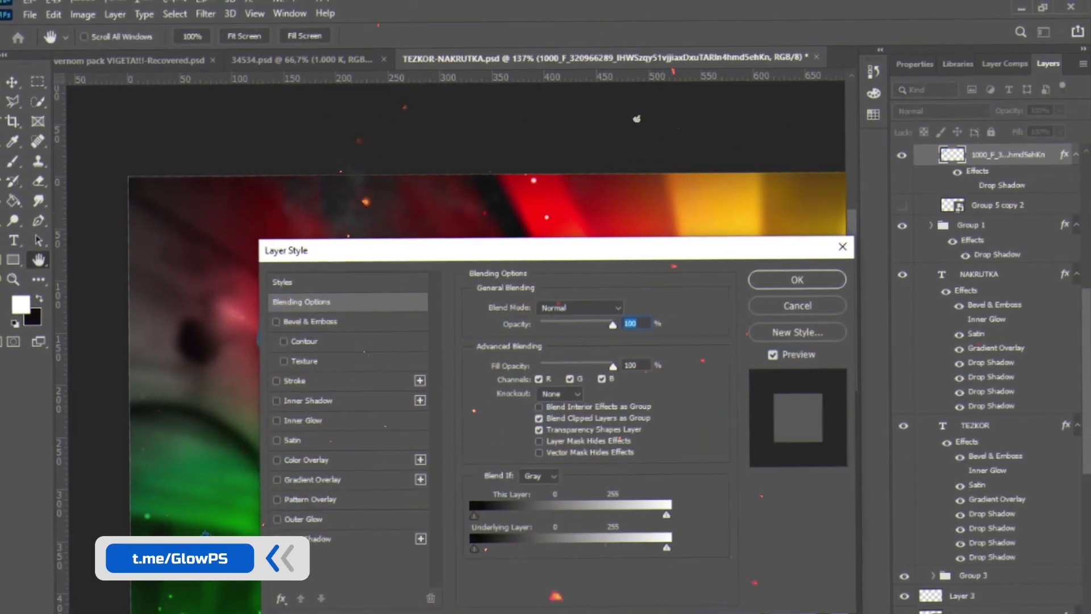
pyautogui.click(253, 595)
pyautogui.click(277, 456)
pyautogui.click(245, 514)
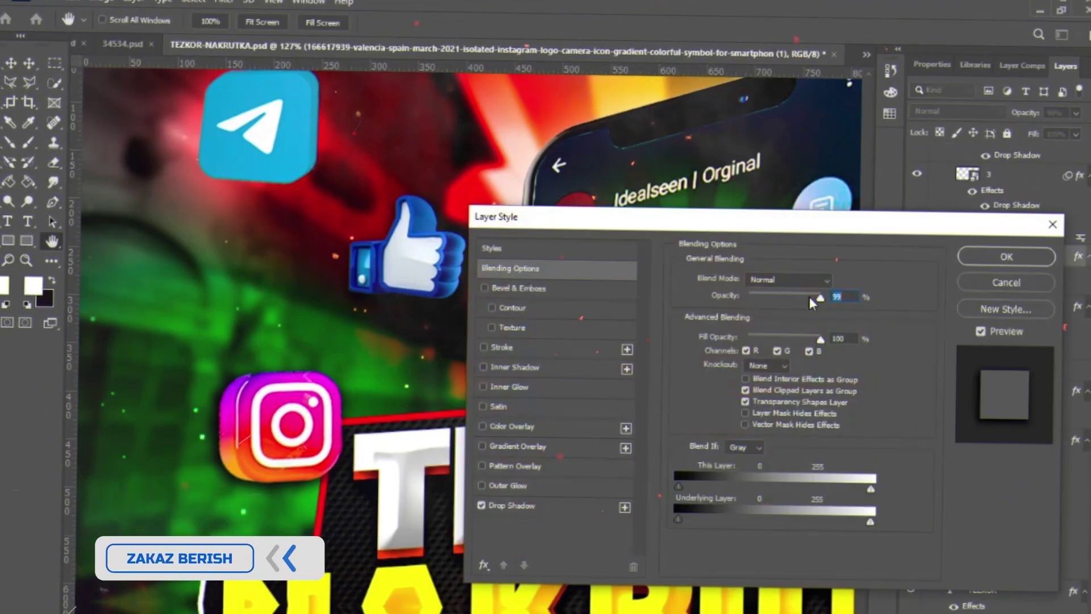
# Step: Give the Instagram icon an outer glow blended as Overlay
pyautogui.click(512, 505)
pyautogui.click(483, 485)
pyautogui.click(775, 270)
pyautogui.click(759, 326)
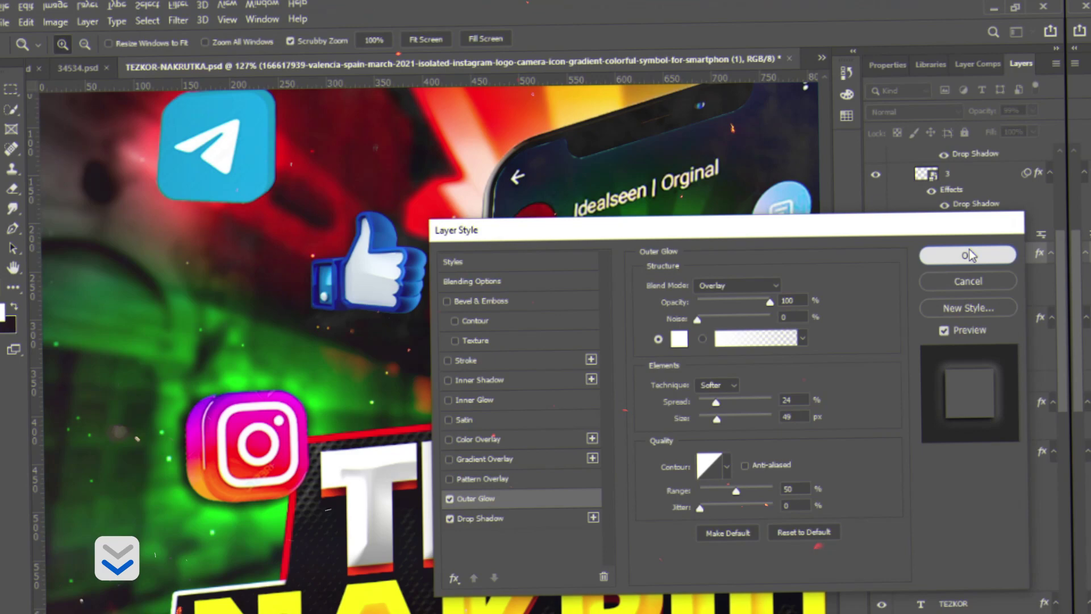
pyautogui.click(984, 246)
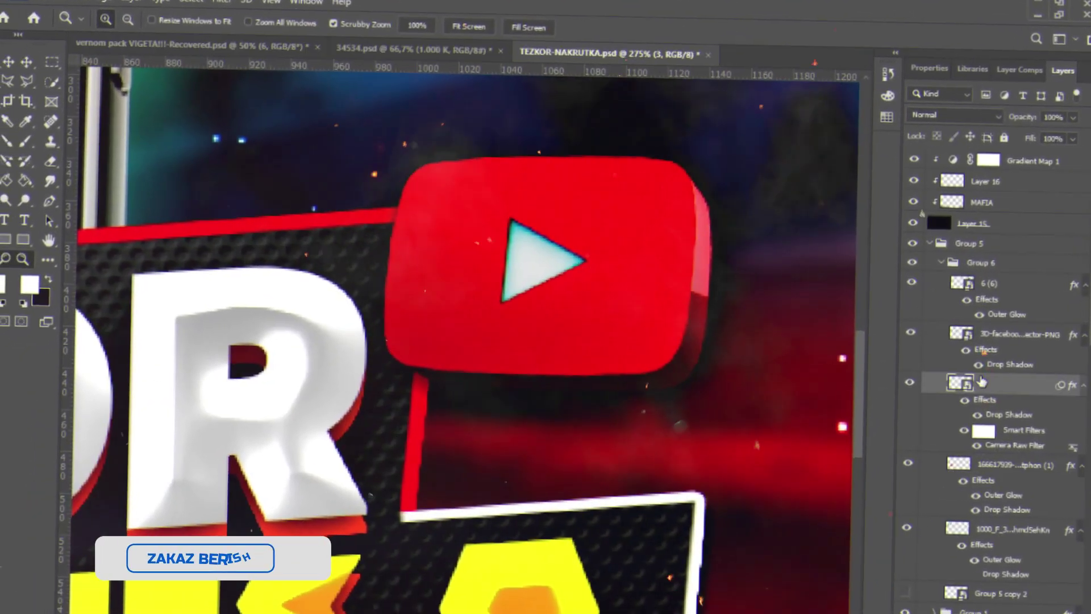
# Step: Give the YouTube icon an Overlay outer glow with a small spread
pyautogui.doubleClick(955, 338)
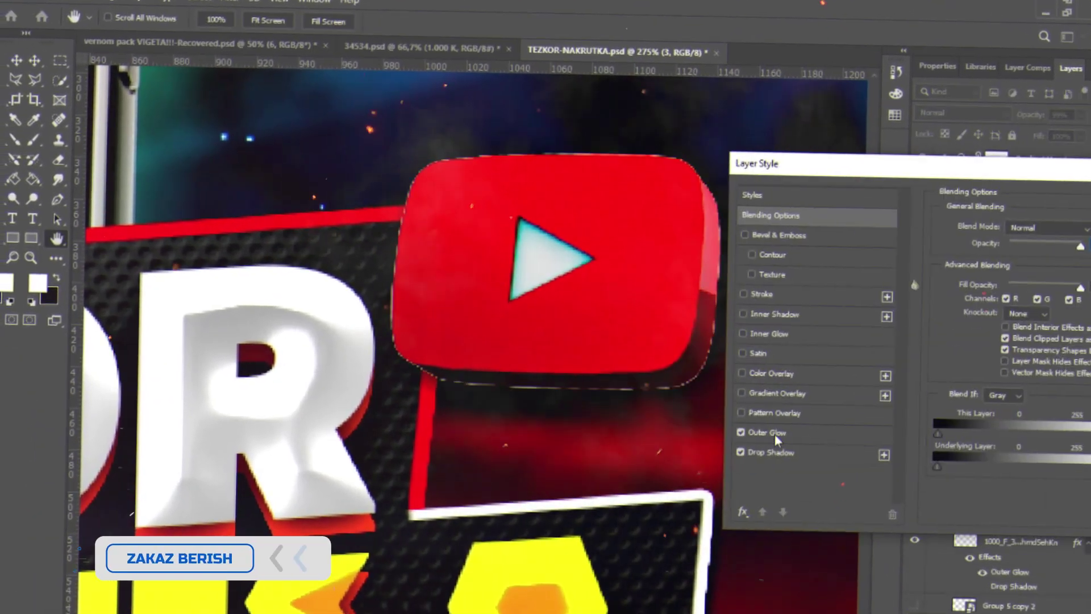
pyautogui.click(767, 433)
pyautogui.click(1034, 222)
pyautogui.click(966, 257)
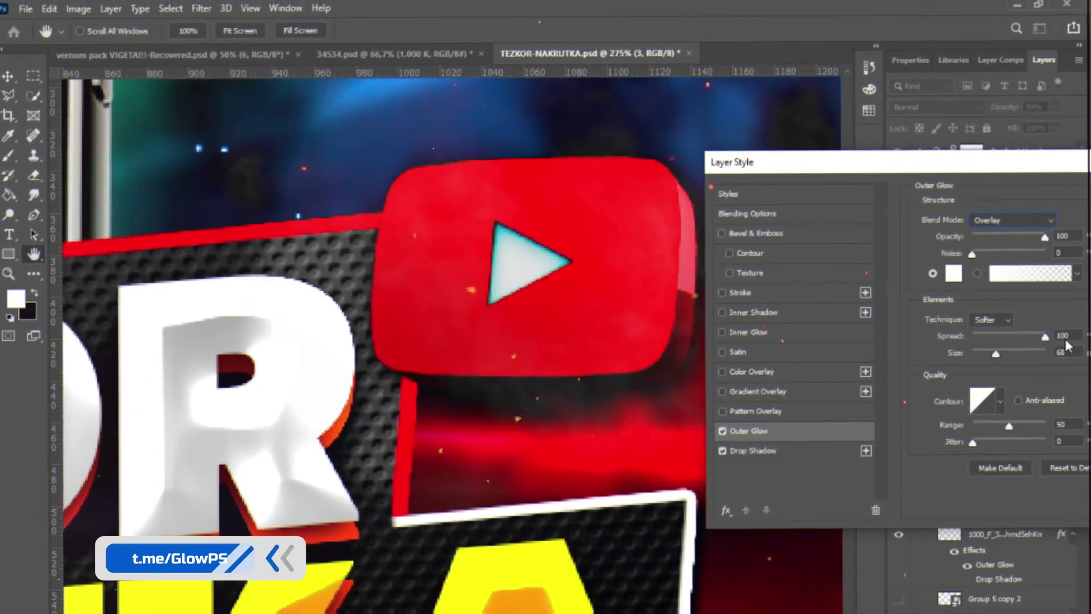
pyautogui.moveTo(1044, 337); pyautogui.dragTo(975, 337)
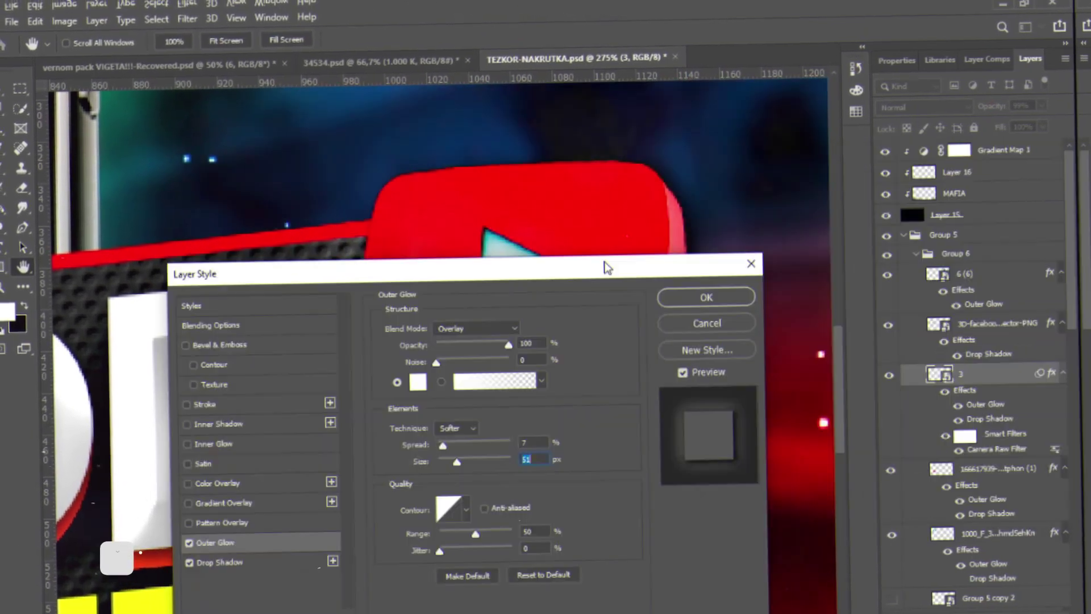
pyautogui.press('Return')
pyautogui.hotkey('ctrl', '0')
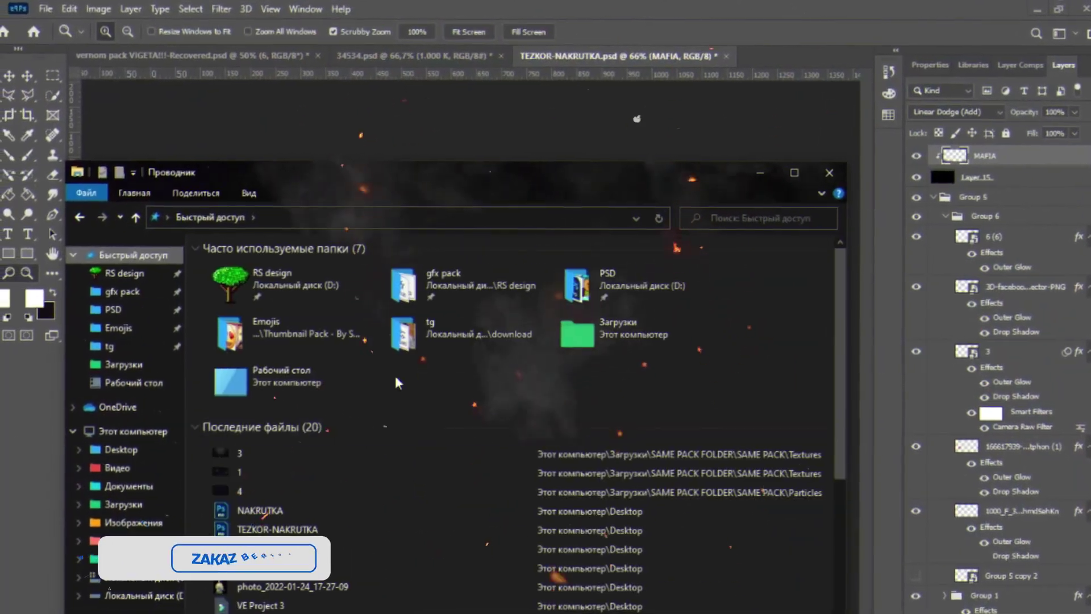
# Step: Place a smoke texture over the lower thumbnail, erase excess, and clip it to the layer below
pyautogui.doubleClick(585, 341)
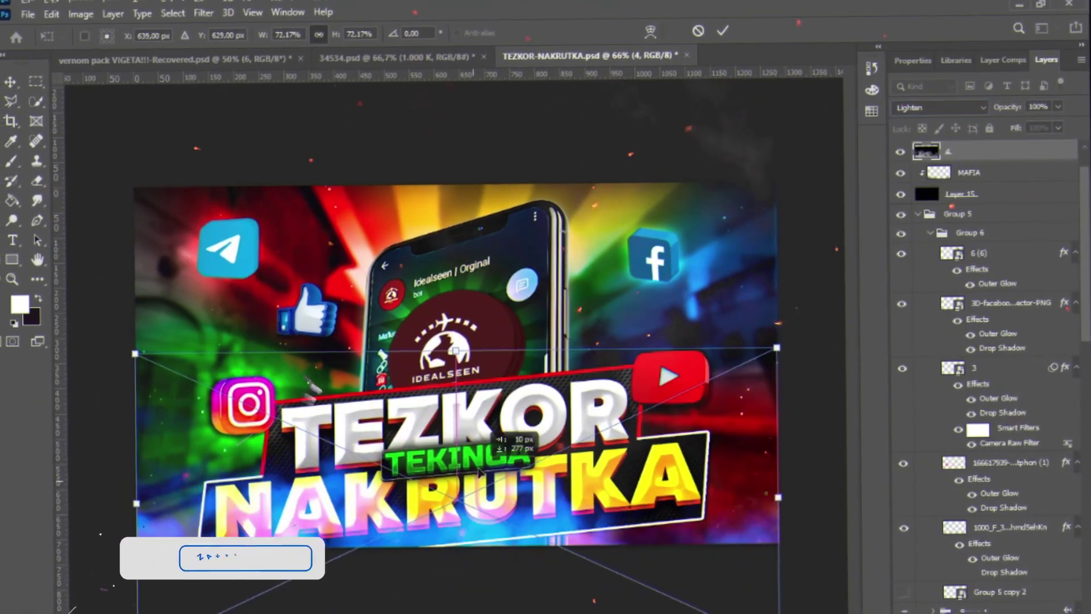
pyautogui.moveTo(523, 140); pyautogui.dragTo(484, 493)
pyautogui.press('Return')
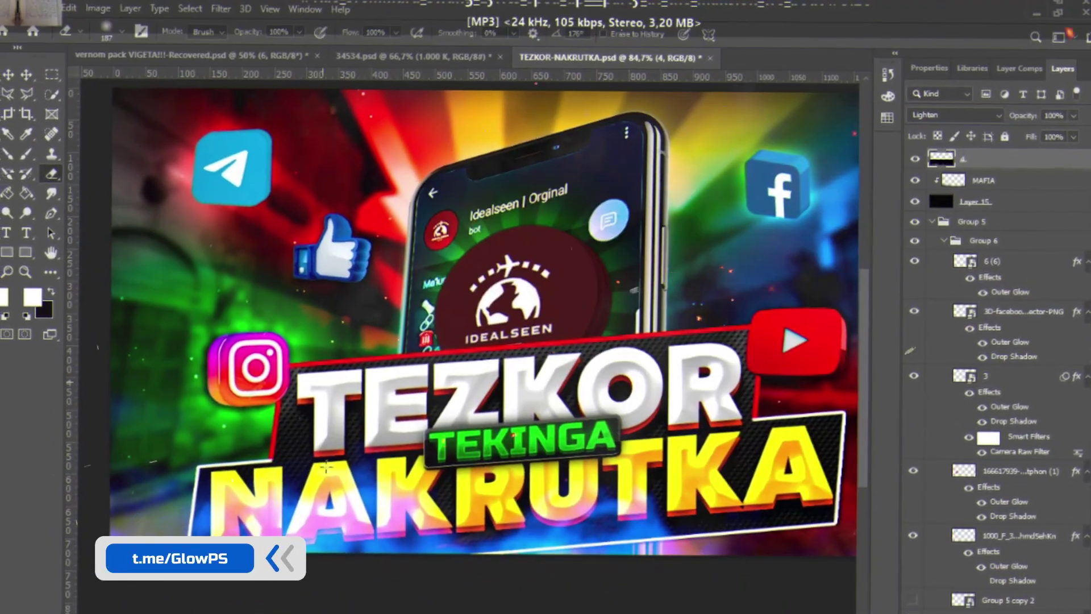
pyautogui.press('e')
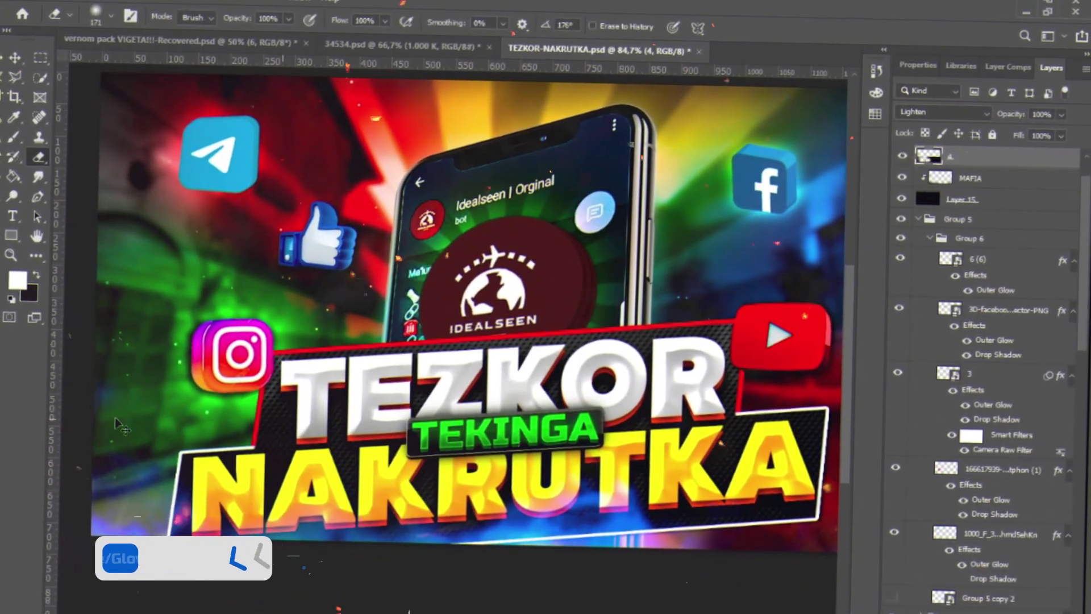
pyautogui.press('z')
pyautogui.moveTo(488, 344); pyautogui.dragTo(443, 344)
pyautogui.hotkey('ctrl', 's')
pyautogui.rightClick(965, 170)
pyautogui.click(974, 301)
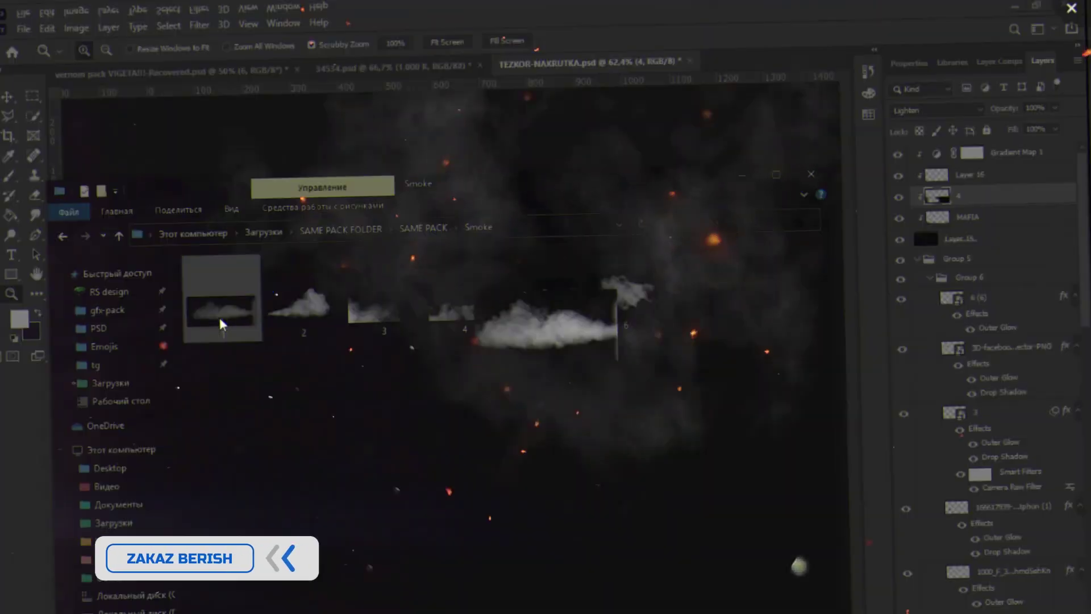
# Step: Add a blue smoke image along the bottom, clipped to the layer below
pyautogui.moveTo(219, 317); pyautogui.dragTo(455, 341)
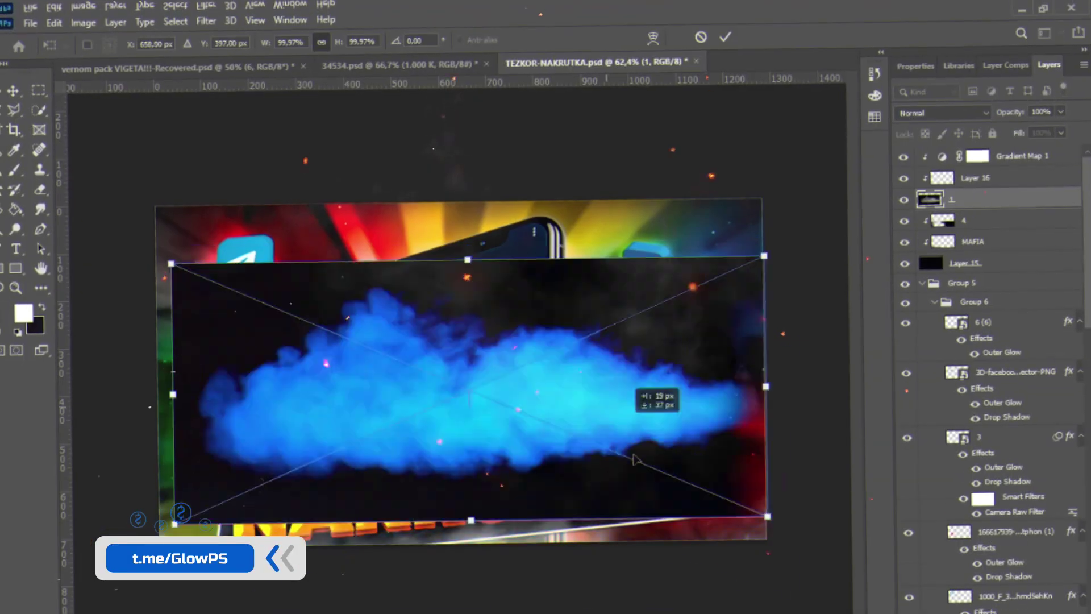
pyautogui.press('Return')
pyautogui.rightClick(954, 201)
pyautogui.click(892, 436)
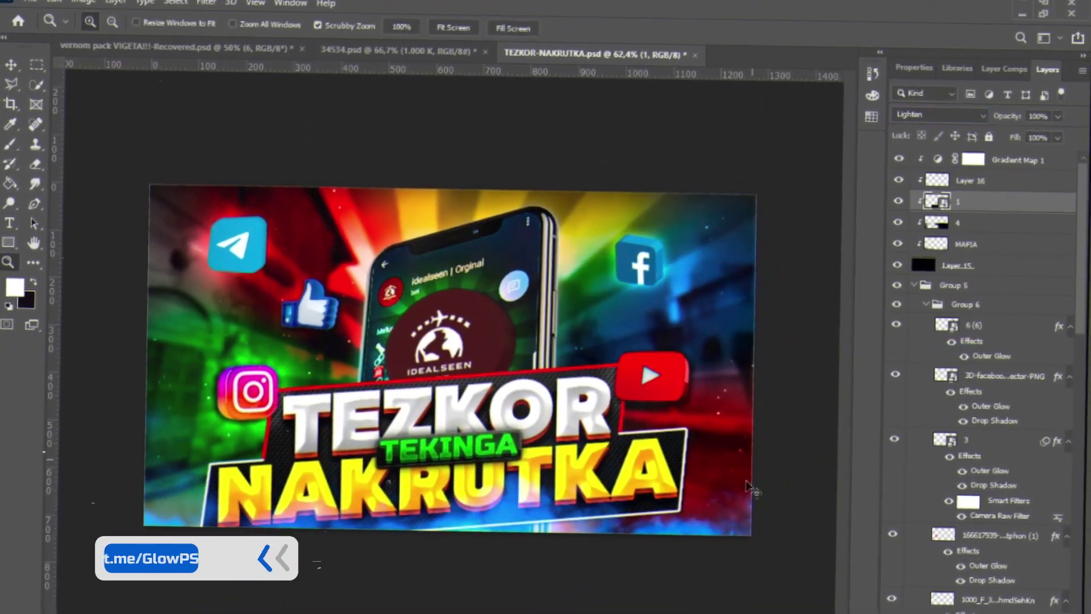
pyautogui.moveTo(706, 513); pyautogui.dragTo(680, 553)
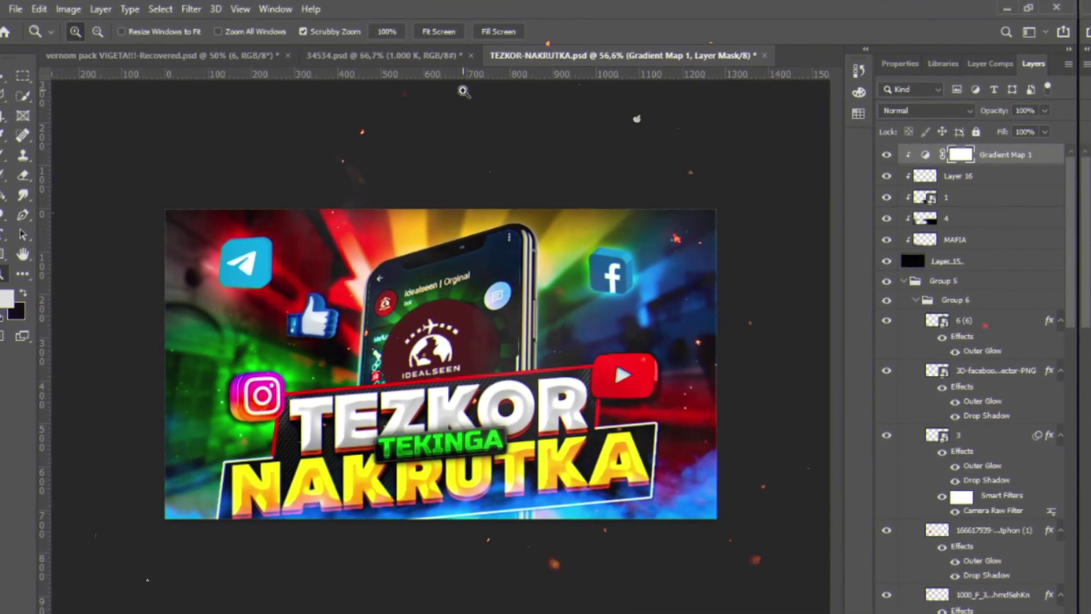
# Step: Adjust Group 4 copy's outer glow and add a drop shadow
pyautogui.moveTo(588, 187); pyautogui.dragTo(539, 259)
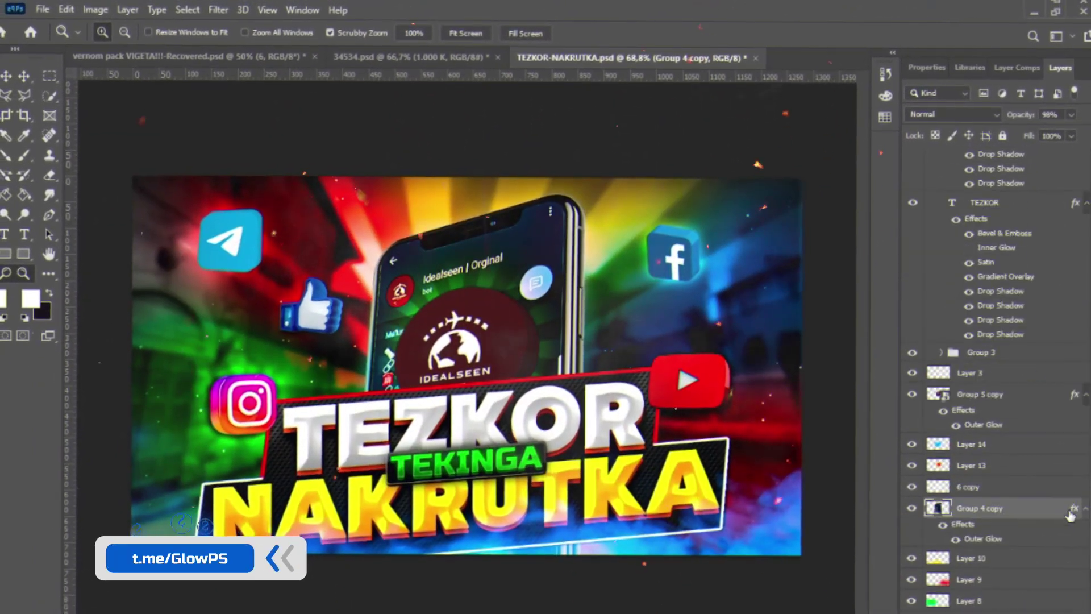
pyautogui.doubleClick(1068, 509)
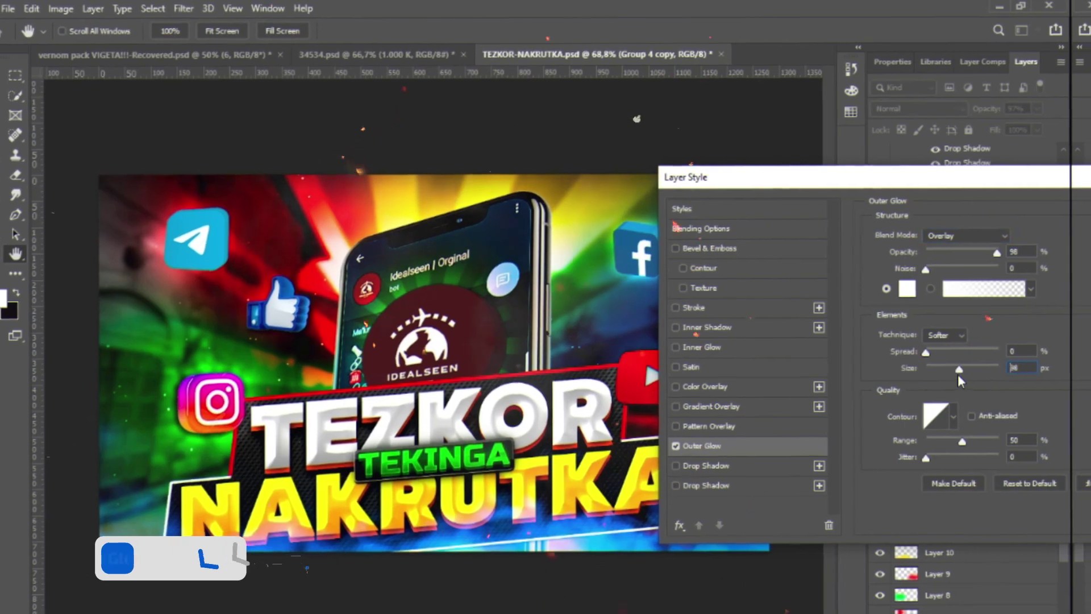
pyautogui.click(677, 466)
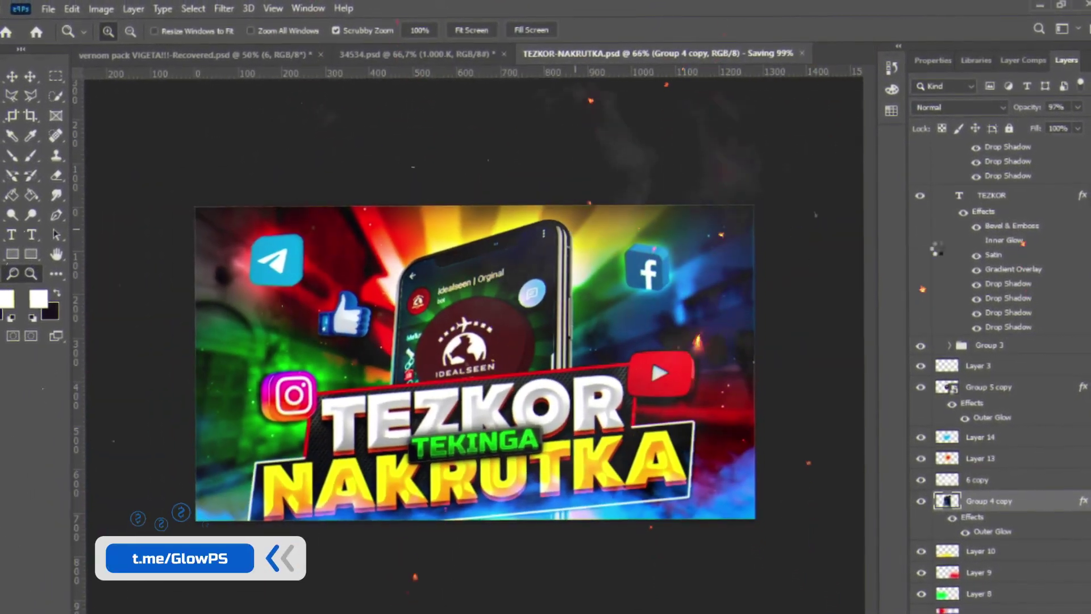
pyautogui.scroll(10, 887, 307)
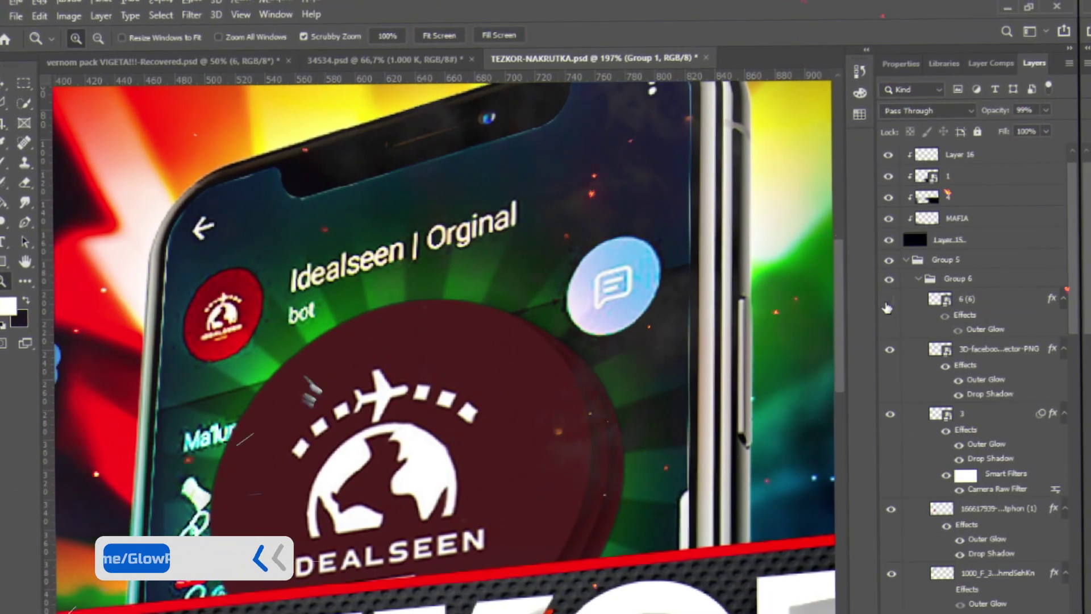
pyautogui.scroll(-10, 887, 270)
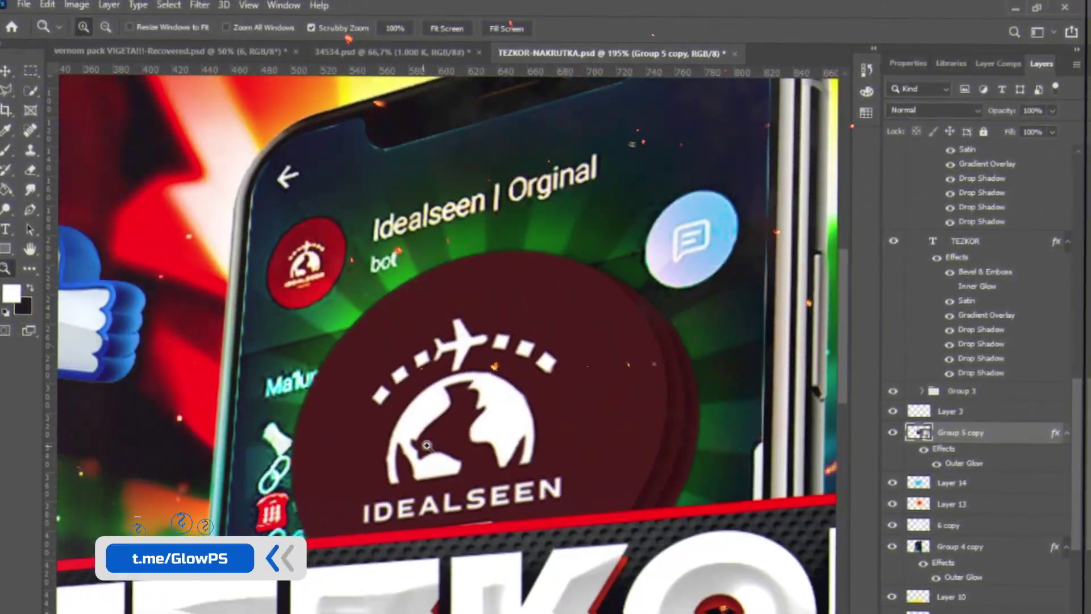
# Step: Apply a Gaussian Blur of about 1,2 pixels to Group 5 copy
pyautogui.moveTo(426, 445); pyautogui.dragTo(586, 454)
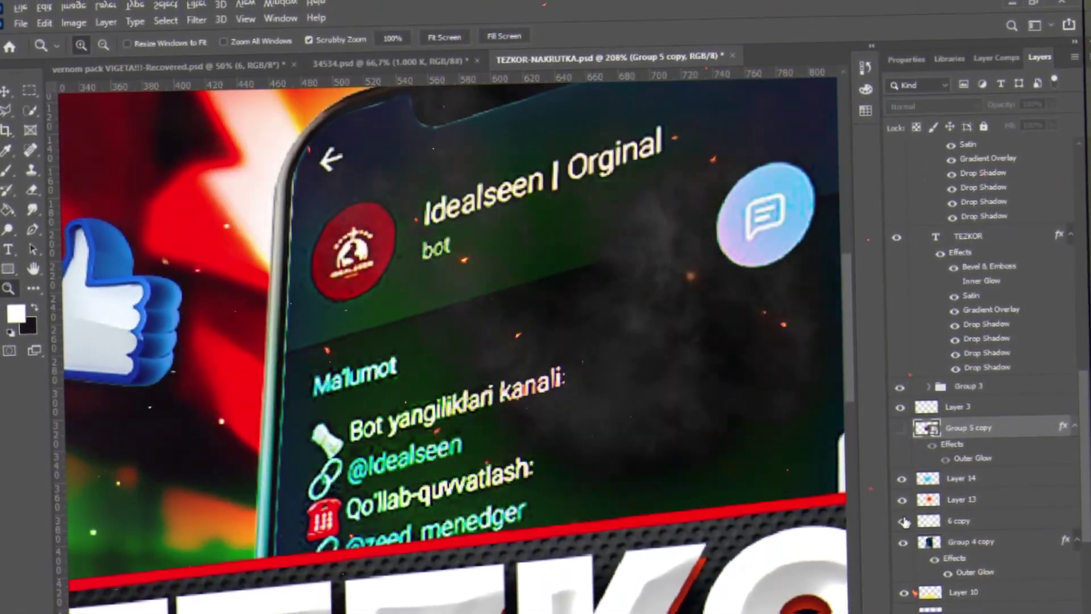
pyautogui.click(430, 267)
pyautogui.moveTo(873, 348); pyautogui.dragTo(850, 349)
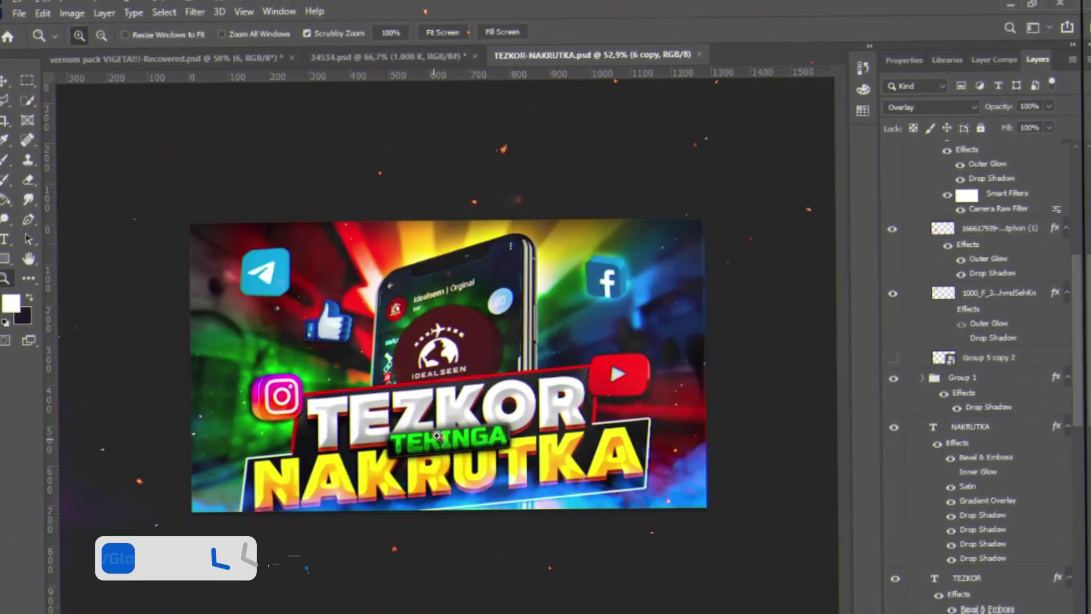
pyautogui.click(475, 416)
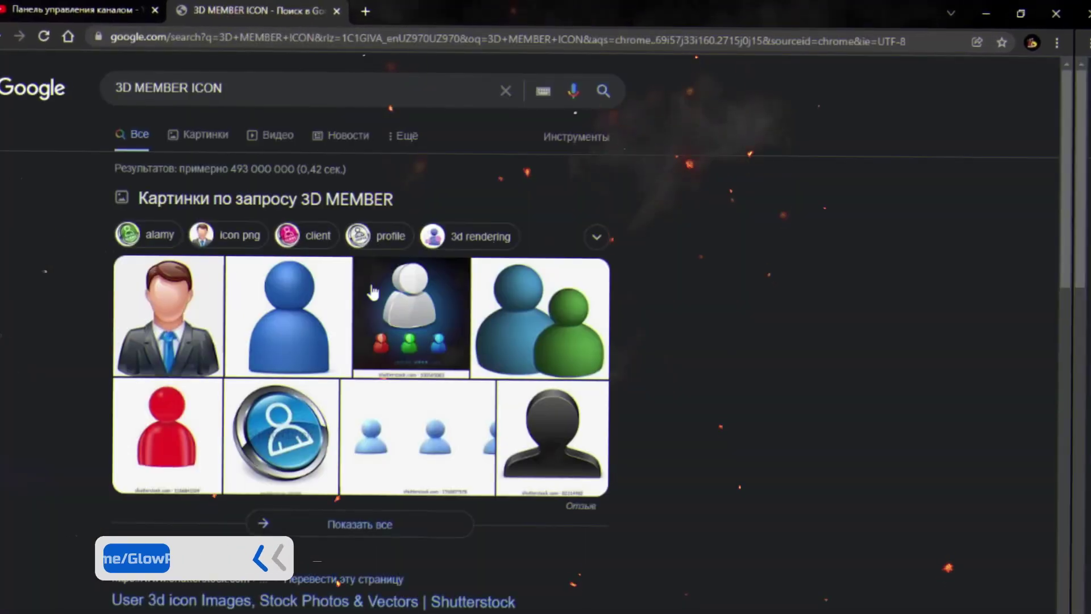
# Step: Browse the '3D MEMBER ICON' image results and open the yellow 3D man preview
pyautogui.scroll(-3, 4, 355)
pyautogui.scroll(-3, 5, 355)
pyautogui.scroll(5, 5, 355)
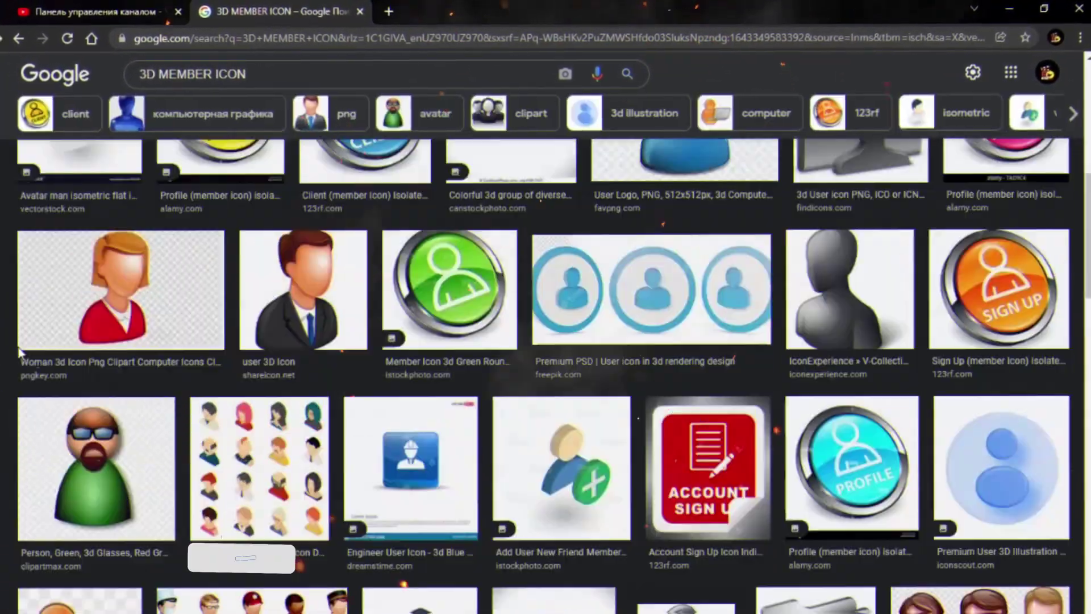
pyautogui.scroll(5, 5, 355)
pyautogui.scroll(-10, 4, 355)
pyautogui.click(372, 341)
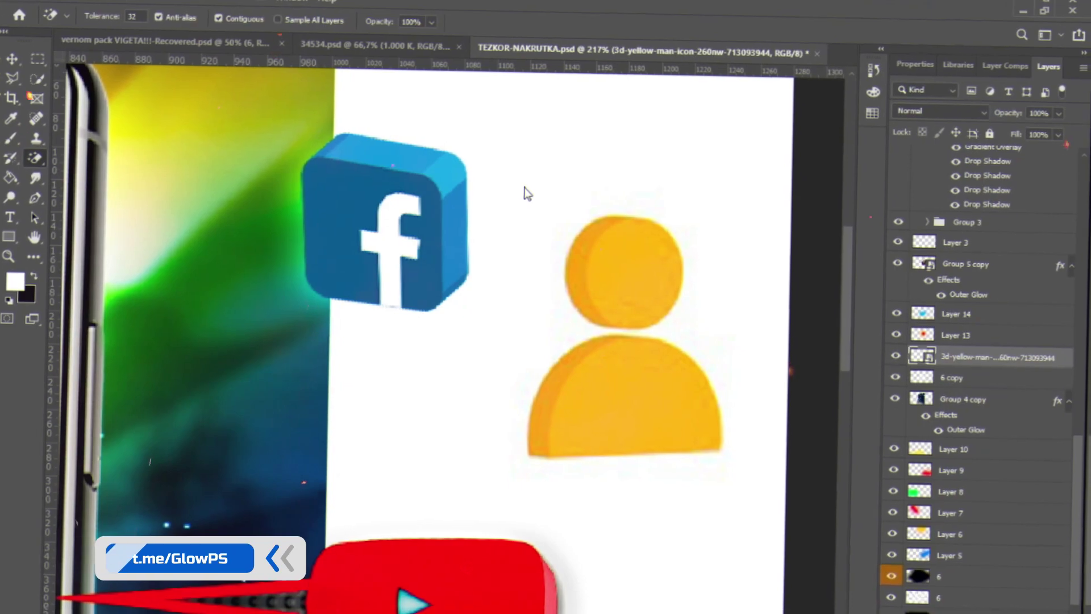
# Step: Remove the member icon's white background and select its layer 3753170
pyautogui.click(521, 193)
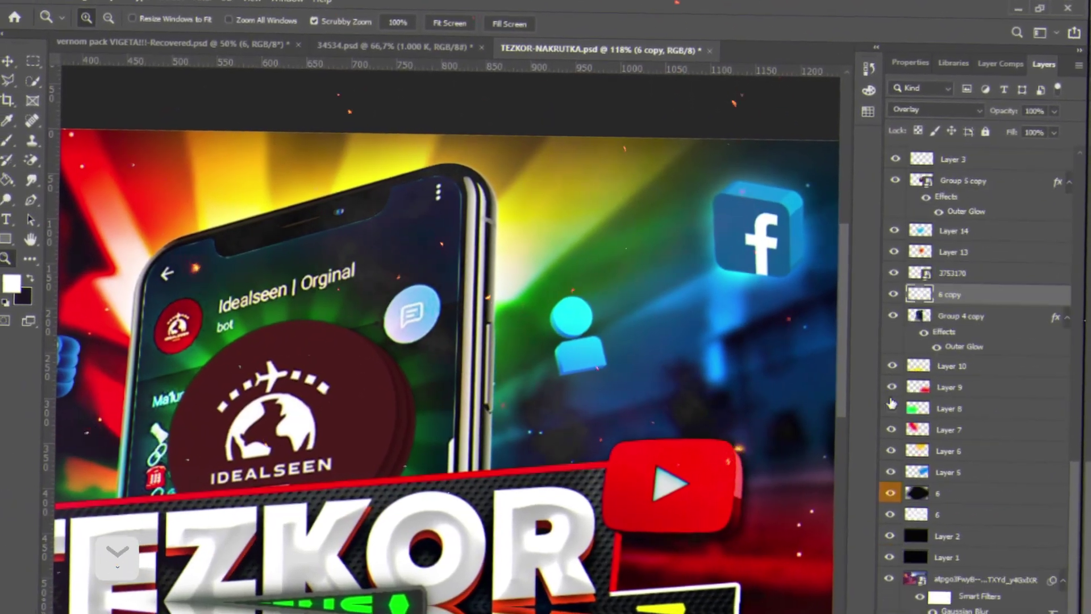
pyautogui.click(909, 255)
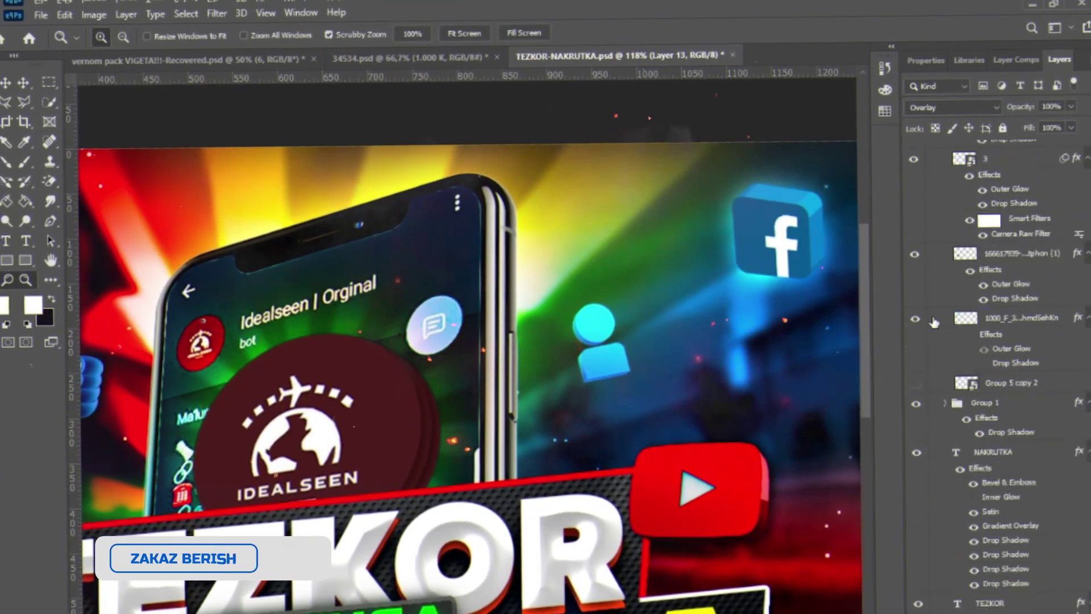
pyautogui.click(965, 272)
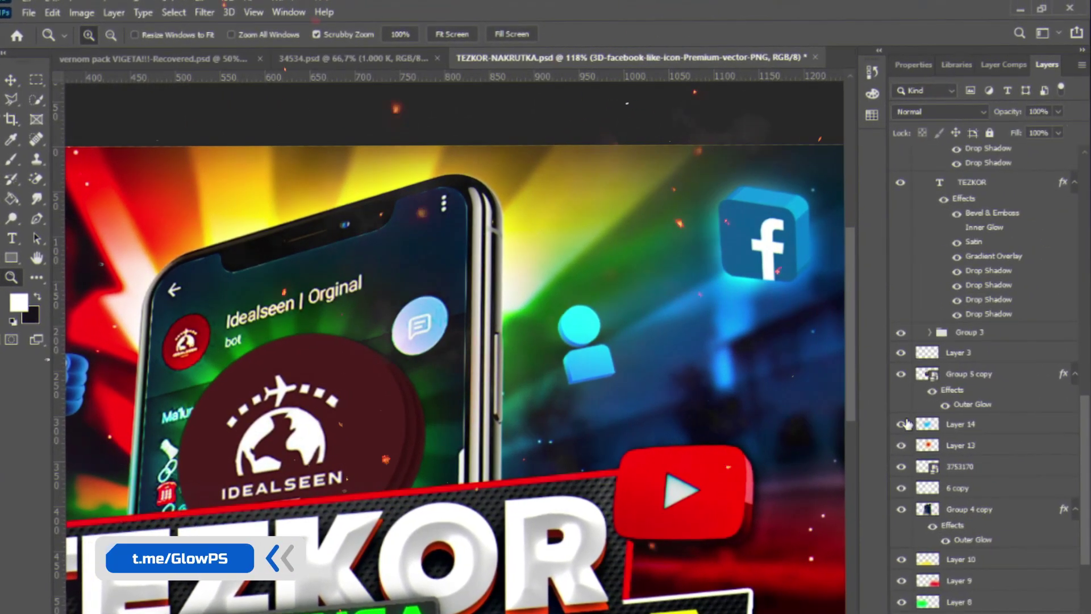
pyautogui.click(961, 467)
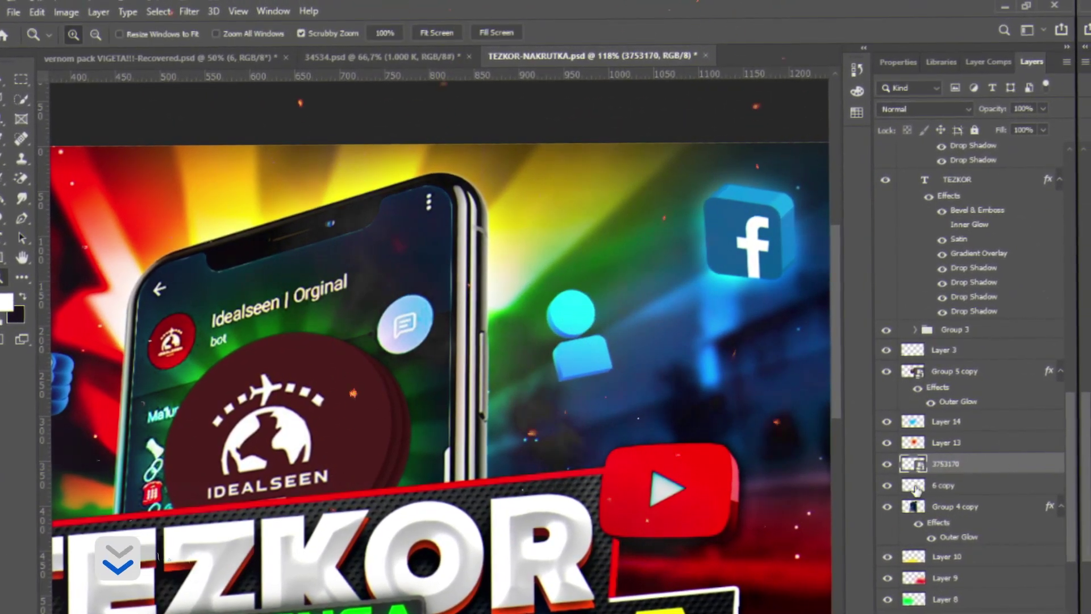
# Step: Give layer 3753170 an outer glow of size 35, then duplicate it
pyautogui.doubleClick(914, 463)
pyautogui.moveTo(993, 273); pyautogui.dragTo(682, 270)
pyautogui.click(255, 551)
pyautogui.moveTo(555, 335); pyautogui.dragTo(179, 193)
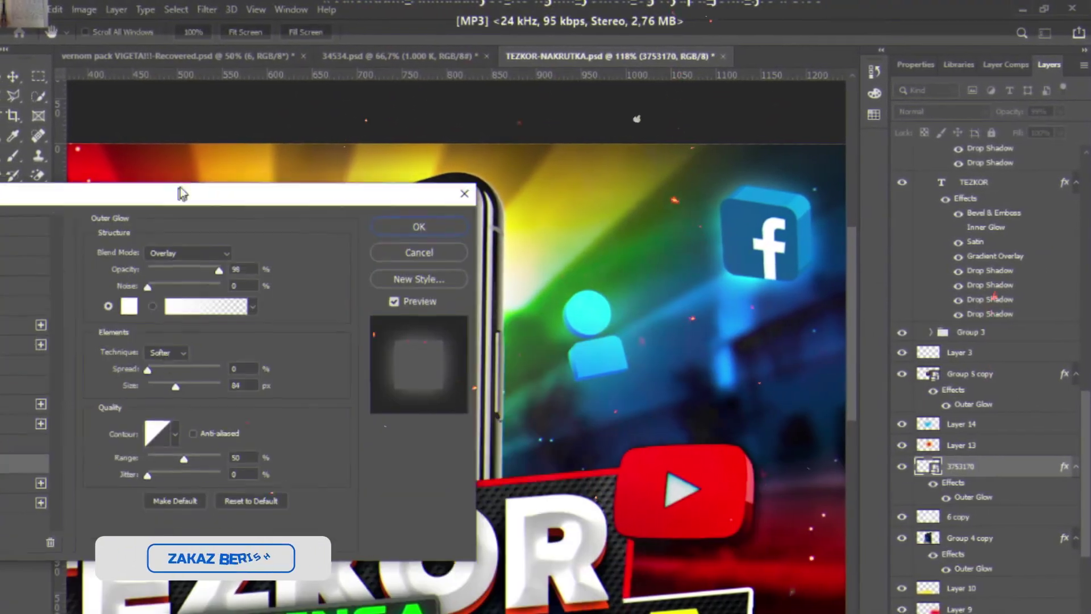
pyautogui.moveTo(176, 386); pyautogui.dragTo(162, 387)
pyautogui.press('Return')
pyautogui.hotkey('ctrl', '0')
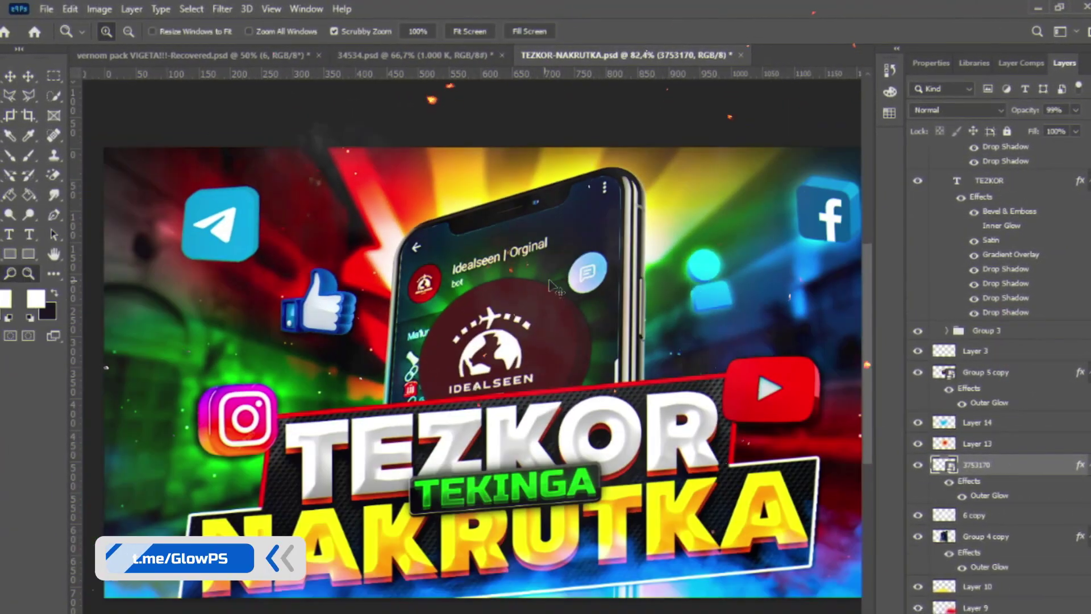
pyautogui.hotkey('ctrl', 'j')
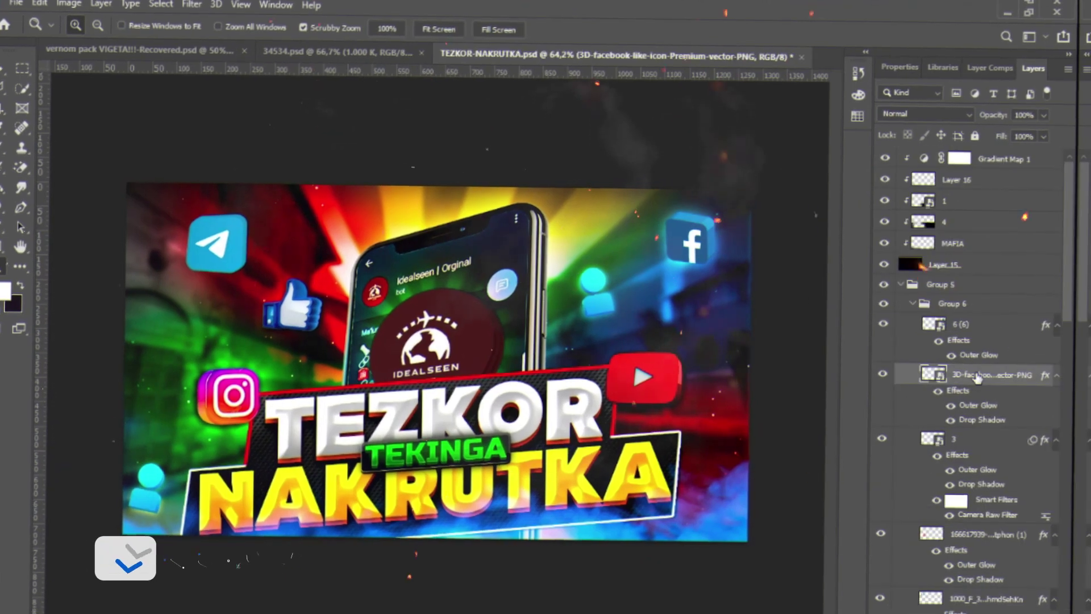
# Step: Duplicate the thumbs-up icon into its new placement and save the thumbnail
pyautogui.press('Return')
pyautogui.hotkey('ctrl', 's')
pyautogui.press('z')
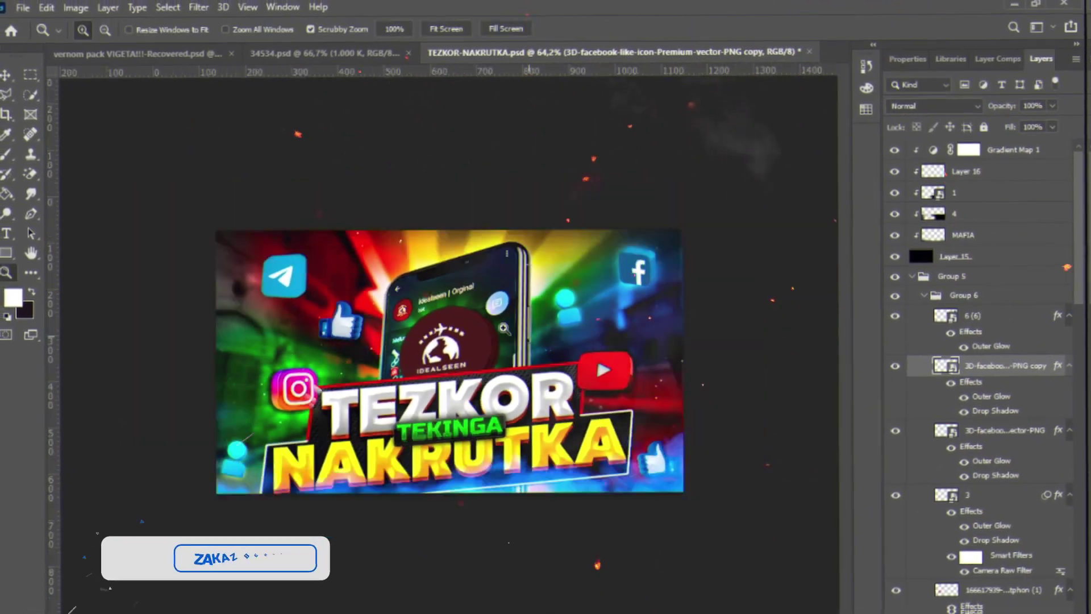
pyautogui.moveTo(512, 491); pyautogui.dragTo(587, 491)
# Step: Shift the copied person icon's hue to -72 with Hue/Saturation
pyautogui.scroll(-3, 817, 449)
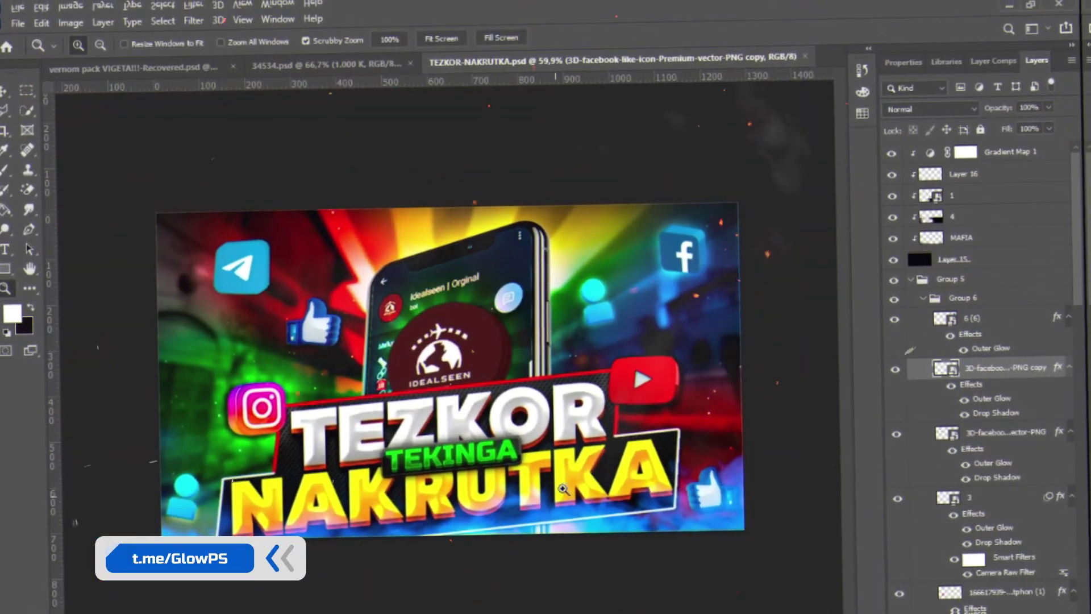
pyautogui.scroll(3, 654, 265)
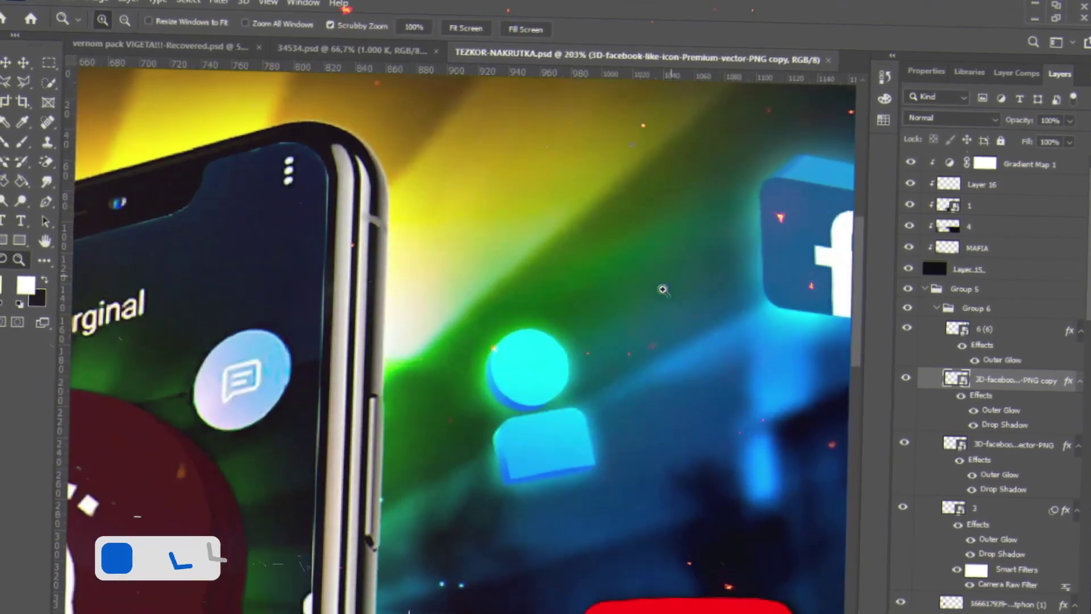
pyautogui.scroll(2, 654, 265)
pyautogui.scroll(1, 654, 264)
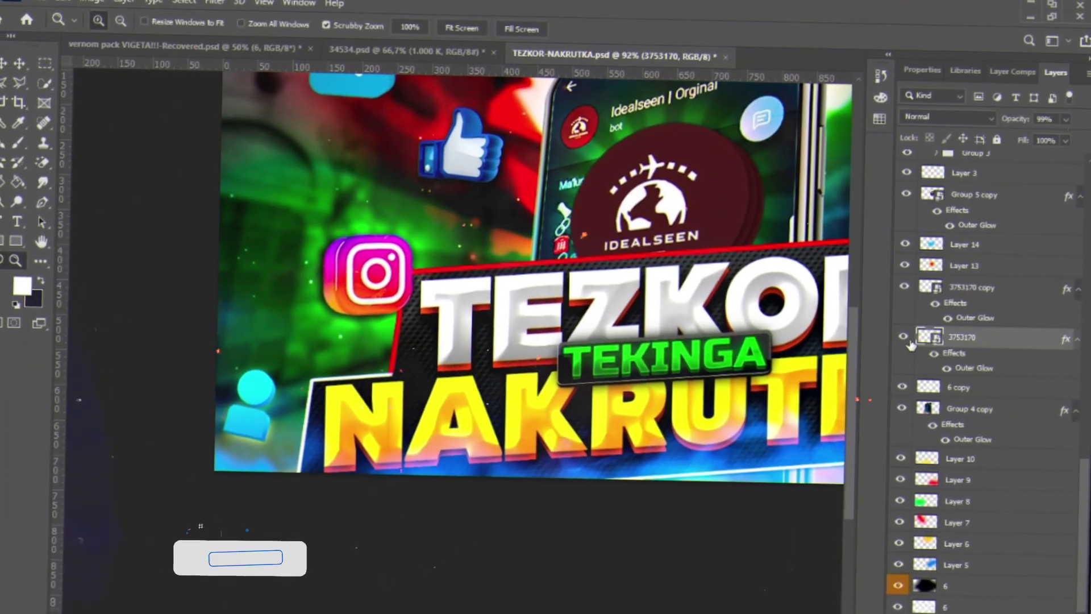
pyautogui.scroll(5, 910, 345)
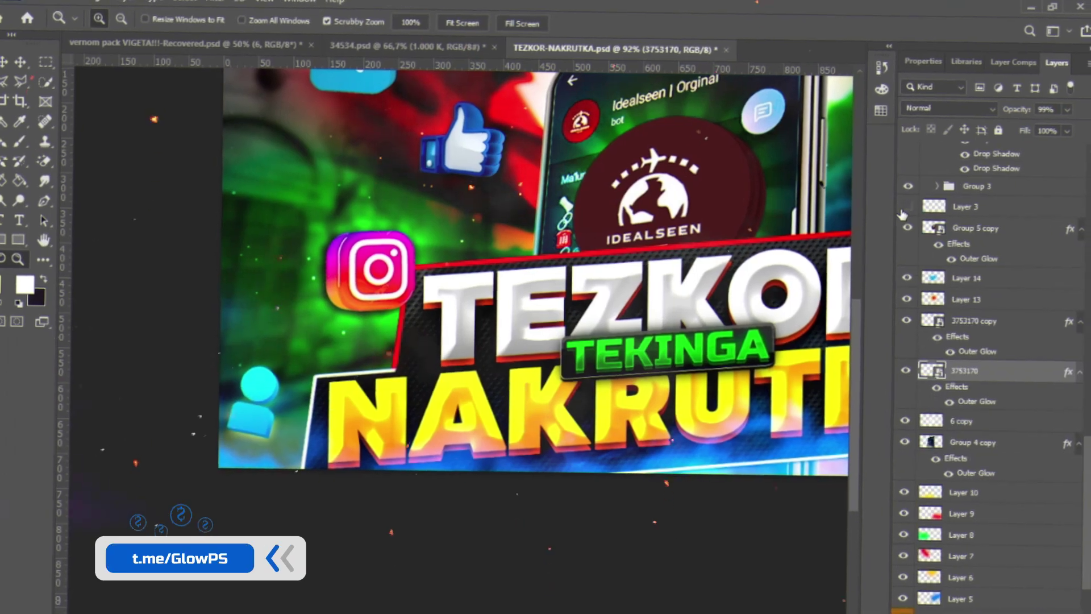
pyautogui.hotkey('ctrl', 'u')
pyautogui.moveTo(544, 216); pyautogui.dragTo(401, 225)
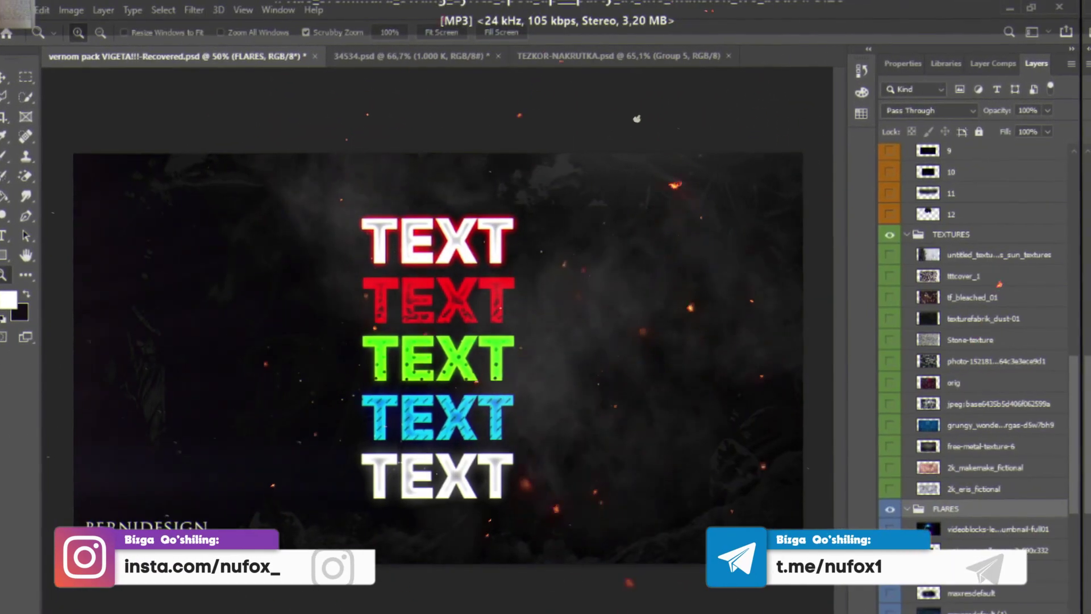
# Step: Bring the universe wallpaper flare into the thumbnail and place a copy on the banner
pyautogui.click(516, 256)
pyautogui.moveTo(966, 549); pyautogui.dragTo(476, 384)
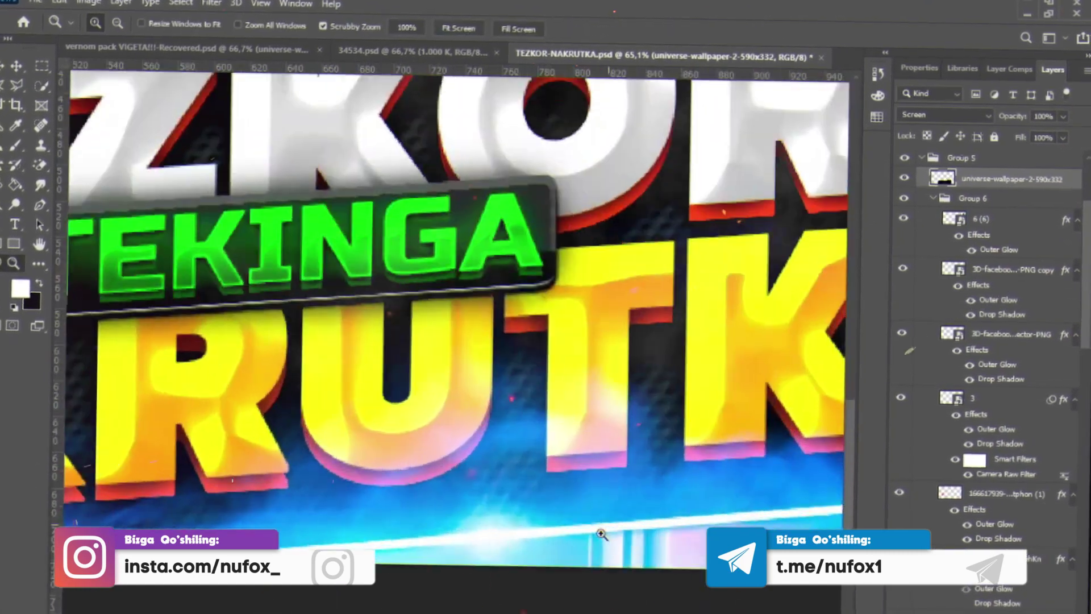
pyautogui.moveTo(703, 259); pyautogui.dragTo(372, 382)
# Step: Hue-shift the flare copy by +137 and create a new empty Layer 17
pyautogui.press('Return')
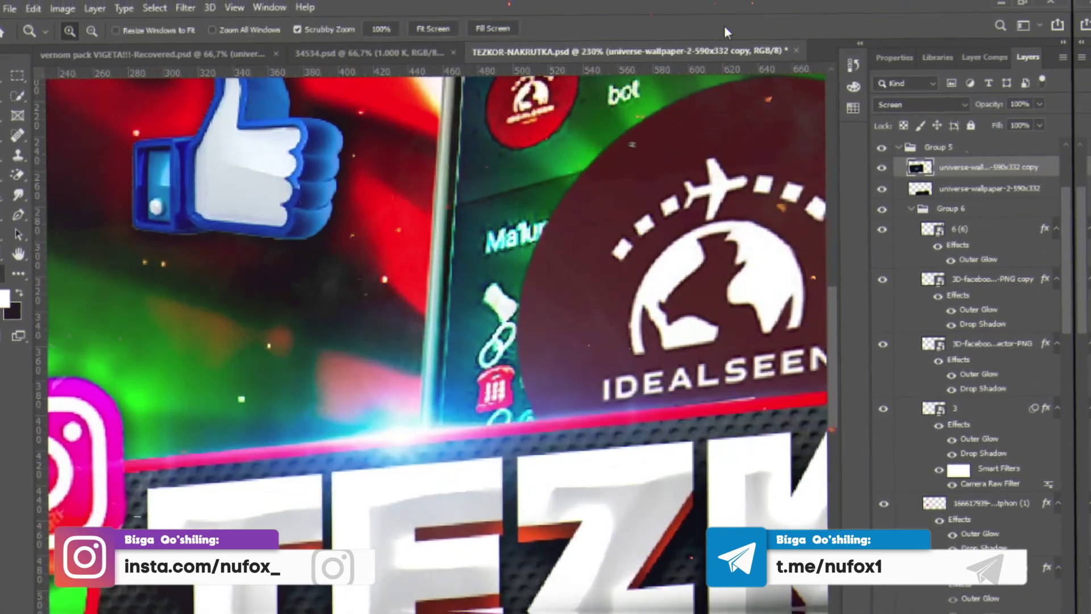
pyautogui.hotkey('ctrl', 'u')
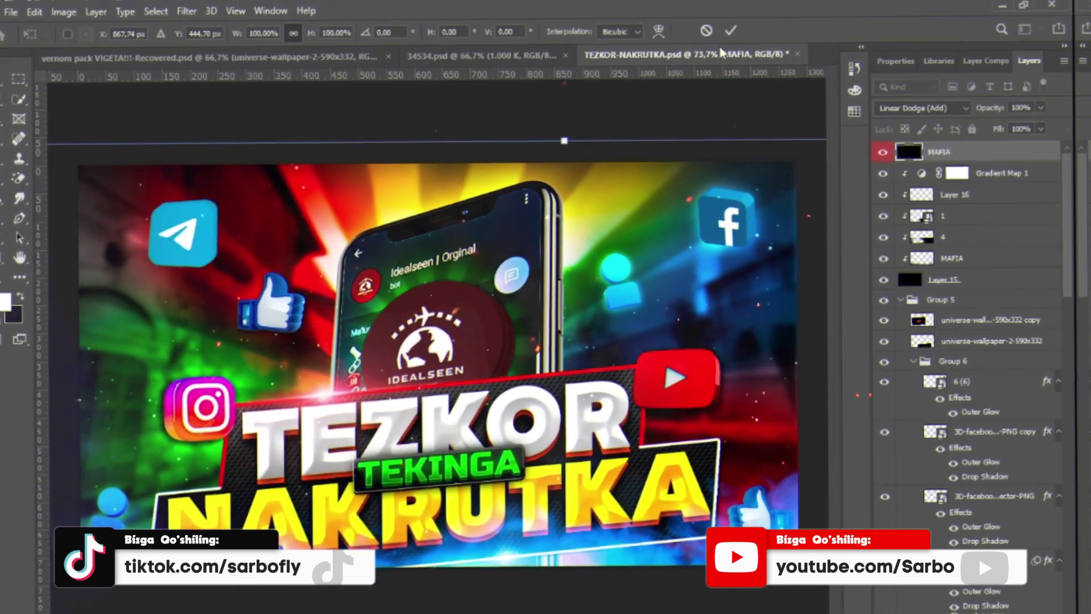
pyautogui.moveTo(620, 431); pyautogui.dragTo(121, 256)
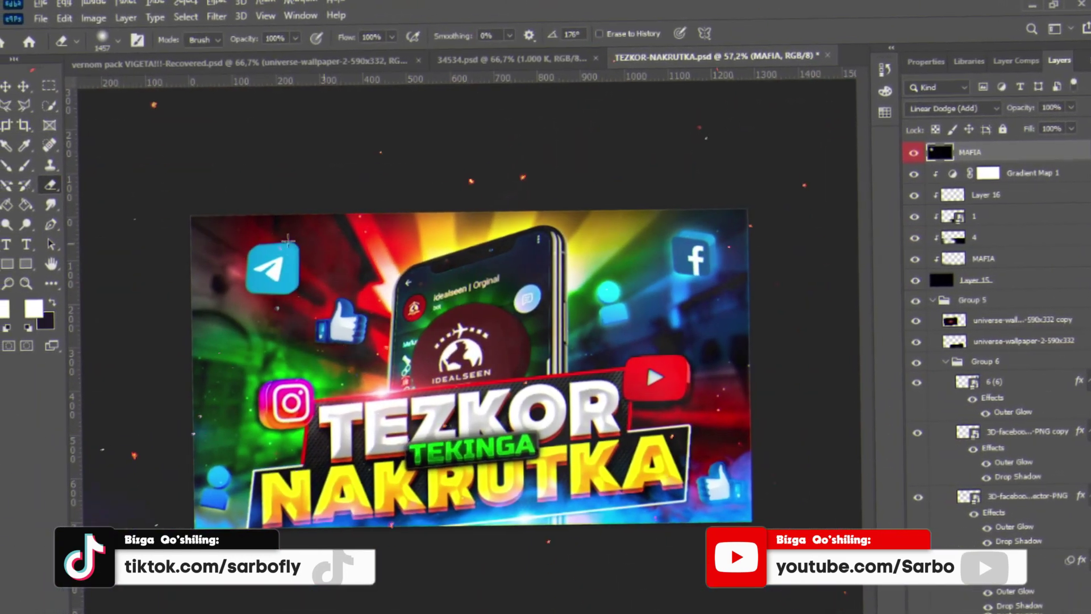
pyautogui.hotkey('ctrl', 'shift', 'alt', 'n')
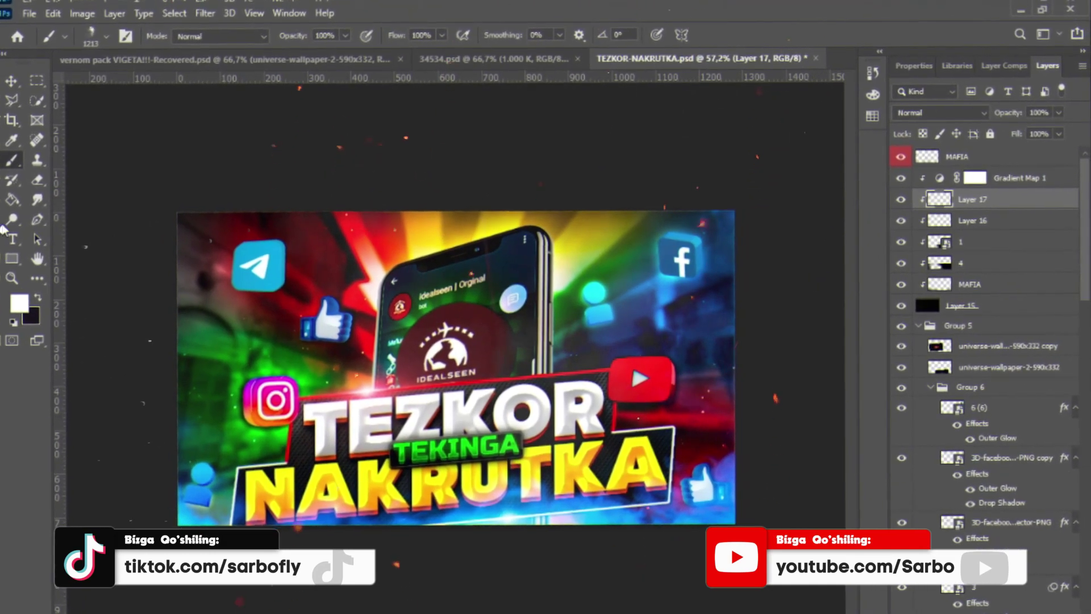
# Step: Erase part of Group 4 copy around the TEZKOR title with a resized eraser brush
pyautogui.moveTo(459, 395); pyautogui.dragTo(786, 335)
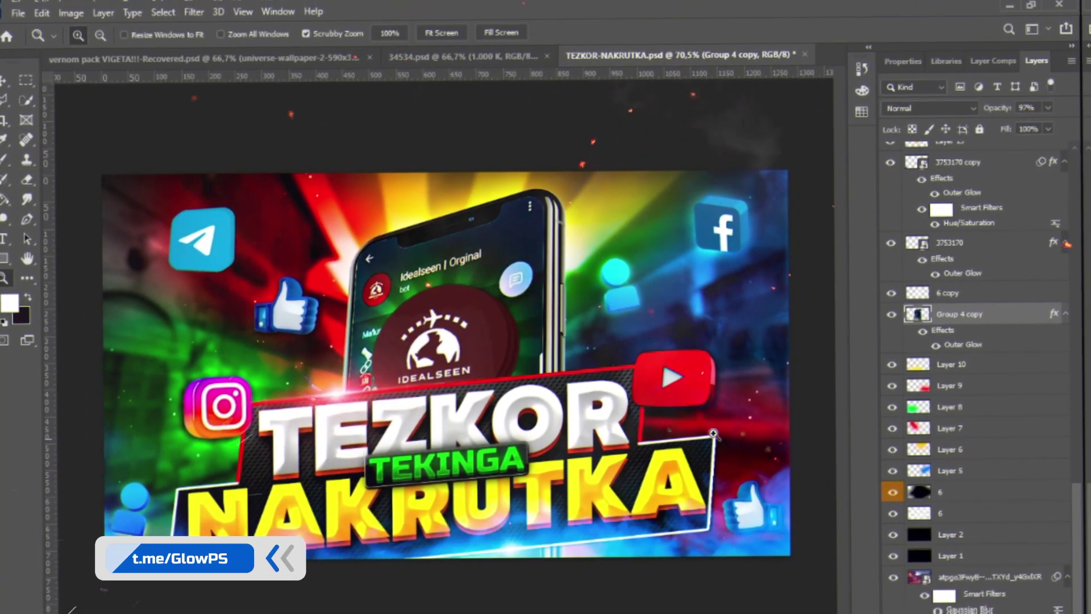
pyautogui.press('e')
pyautogui.rightClick(520, 392)
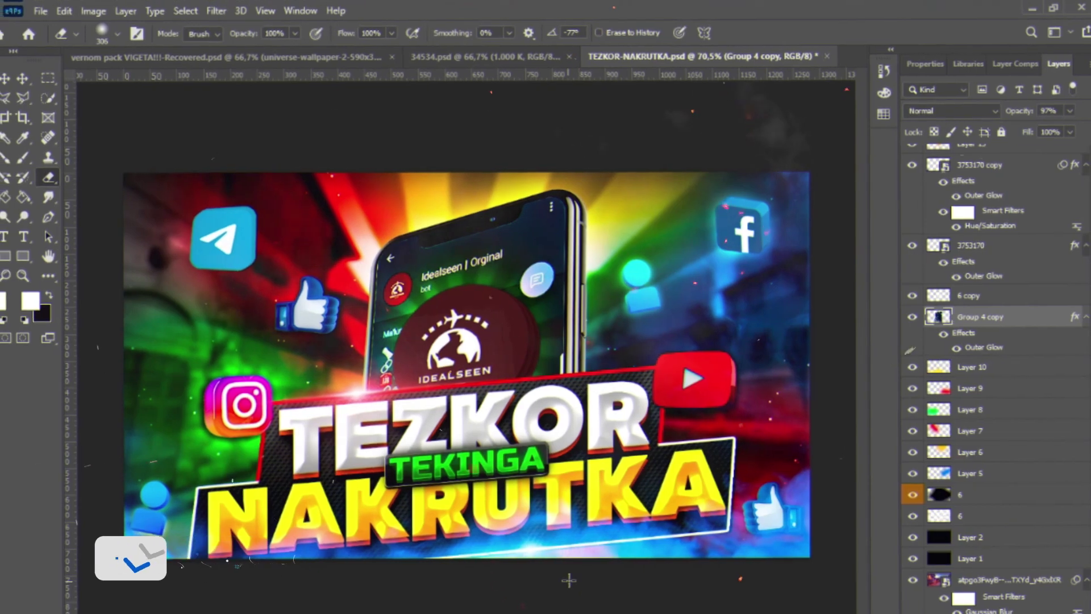
pyautogui.click(943, 311)
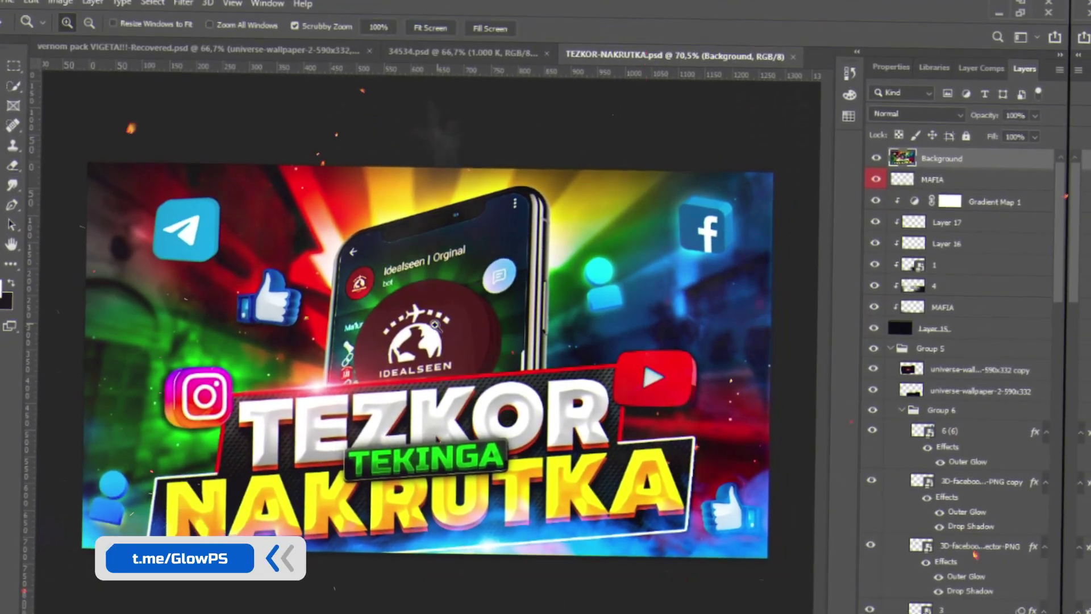
# Step: Raise Contrast, Texture, Clarity and Dehaze on the merged thumbnail in Camera Raw
pyautogui.press('z')
pyautogui.hotkey('ctrl', 'shift', 'a')
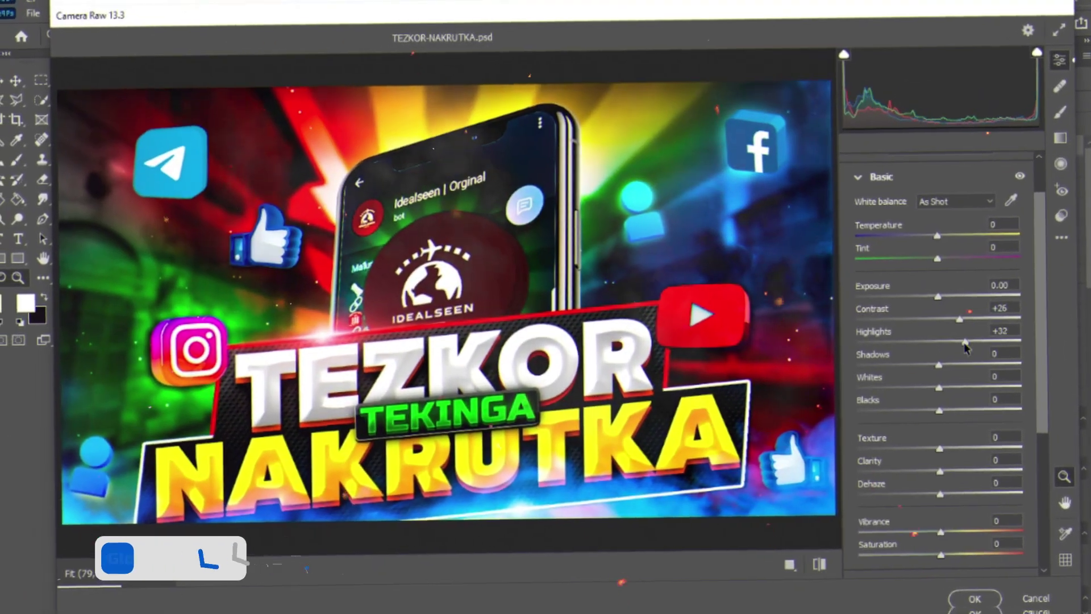
pyautogui.moveTo(947, 384)
pyautogui.mouseDown()
pyautogui.moveTo(916, 384)
pyautogui.moveTo(923, 410)
pyautogui.moveTo(959, 392)
pyautogui.mouseUp()
pyautogui.scroll(-2, 954, 432)
pyautogui.moveTo(944, 415); pyautogui.dragTo(960, 438)
# Step: Raise the tone-curve highlights, lower the lights, adjust darks and shadows, and apply the grade
pyautogui.click(878, 522)
pyautogui.scroll(-3, 932, 432)
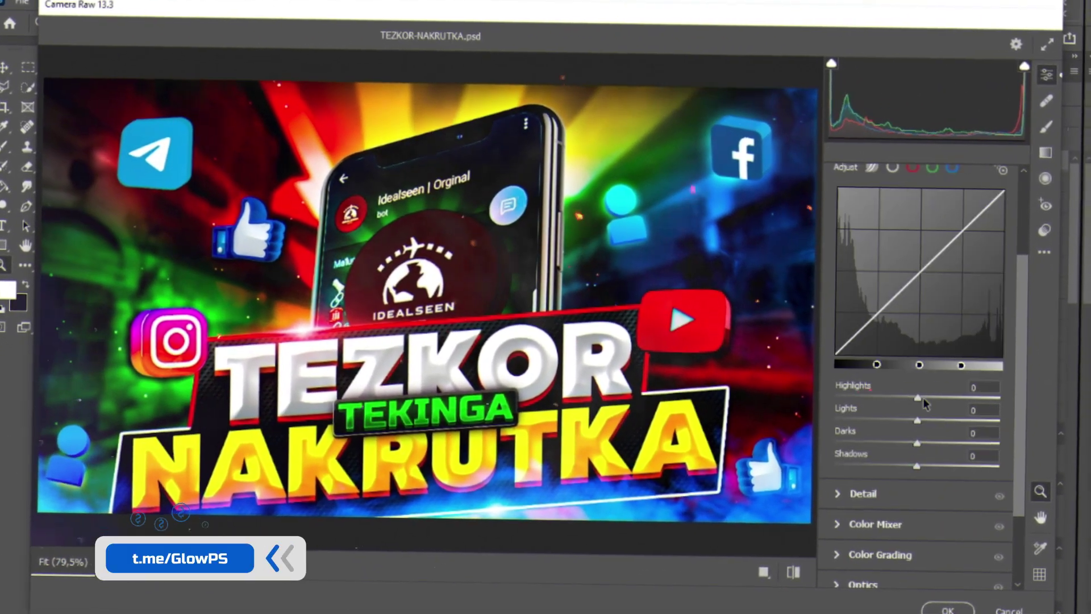
pyautogui.moveTo(928, 399); pyautogui.dragTo(938, 399)
pyautogui.moveTo(929, 422)
pyautogui.mouseDown()
pyautogui.moveTo(917, 422)
pyautogui.moveTo(938, 445)
pyautogui.mouseUp()
pyautogui.moveTo(928, 467); pyautogui.dragTo(920, 467)
pyautogui.click(936, 607)
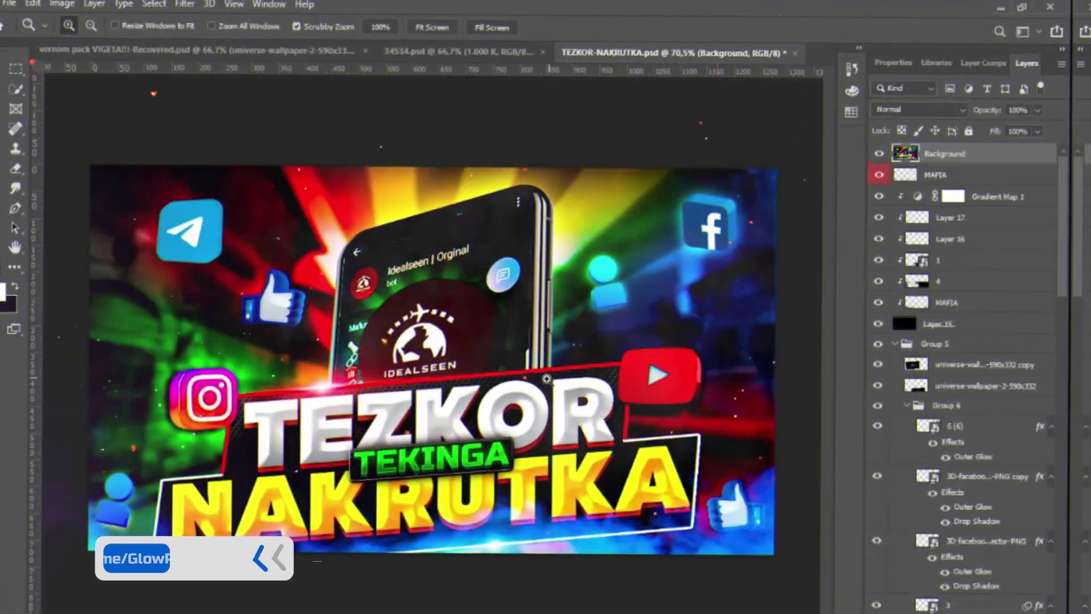
pyautogui.click(206, 5)
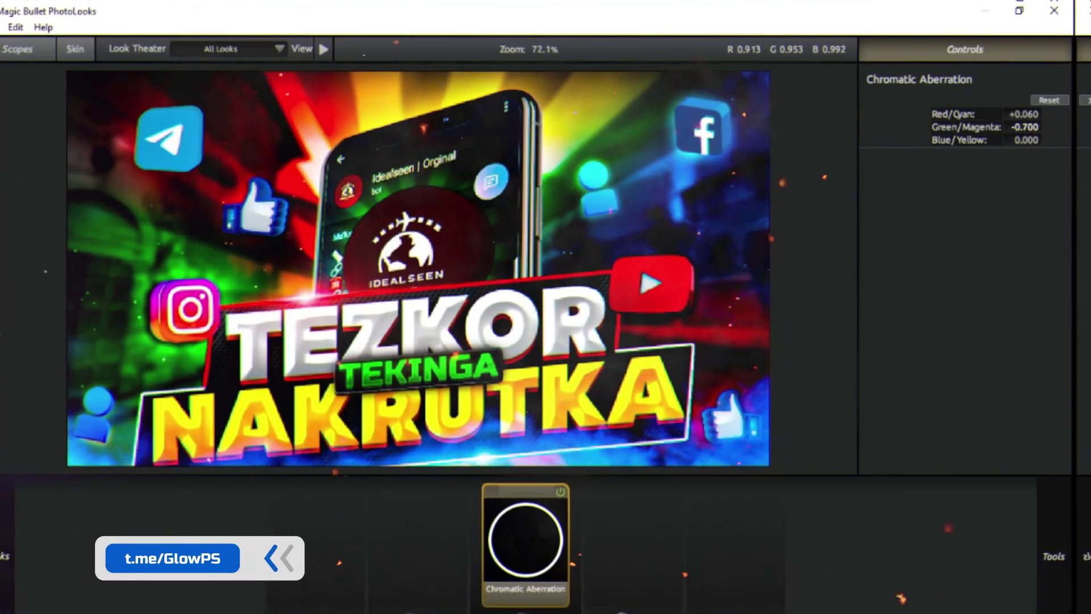
# Step: Set Green/Magenta chromatic aberration to -0.040 and lens distortion to -8.7% in PhotoLooks
pyautogui.moveTo(1022, 128); pyautogui.dragTo(968, 135)
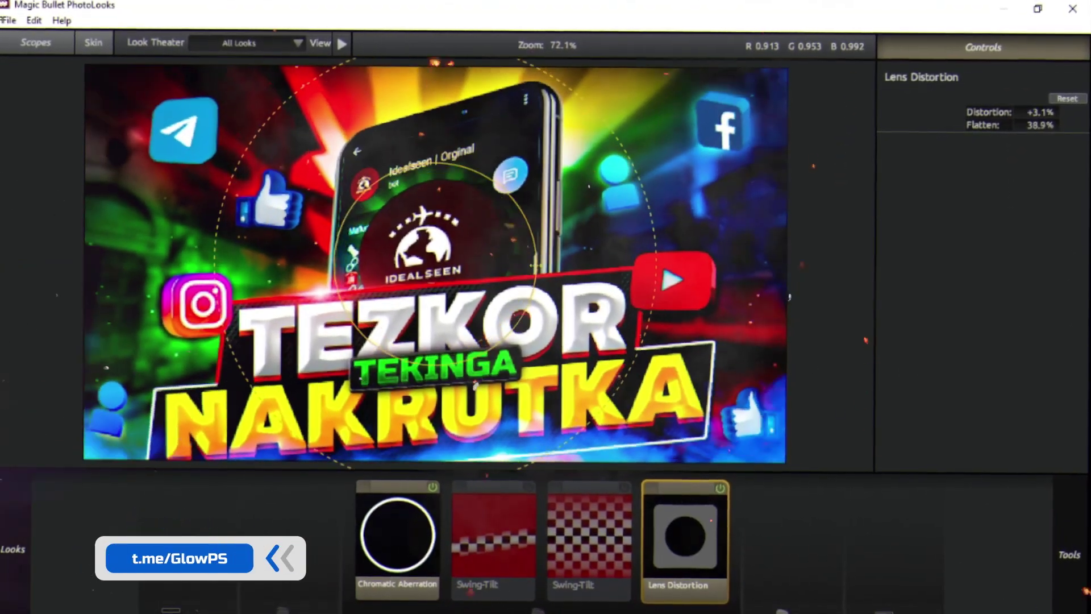
pyautogui.moveTo(536, 265); pyautogui.dragTo(524, 265)
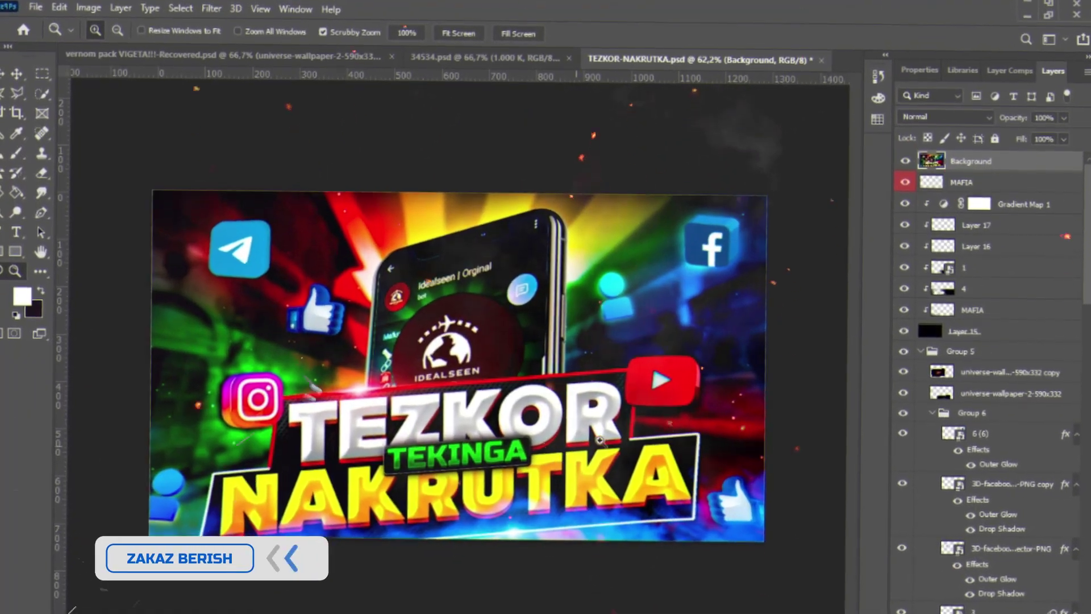
# Step: Save the graded thumbnail for web as TEZKOR-NAKRUTKA, a 1280×720 PNG-24
pyautogui.moveTo(466, 451); pyautogui.dragTo(487, 452)
pyautogui.hotkey('ctrl', 'alt', 'shift', 's')
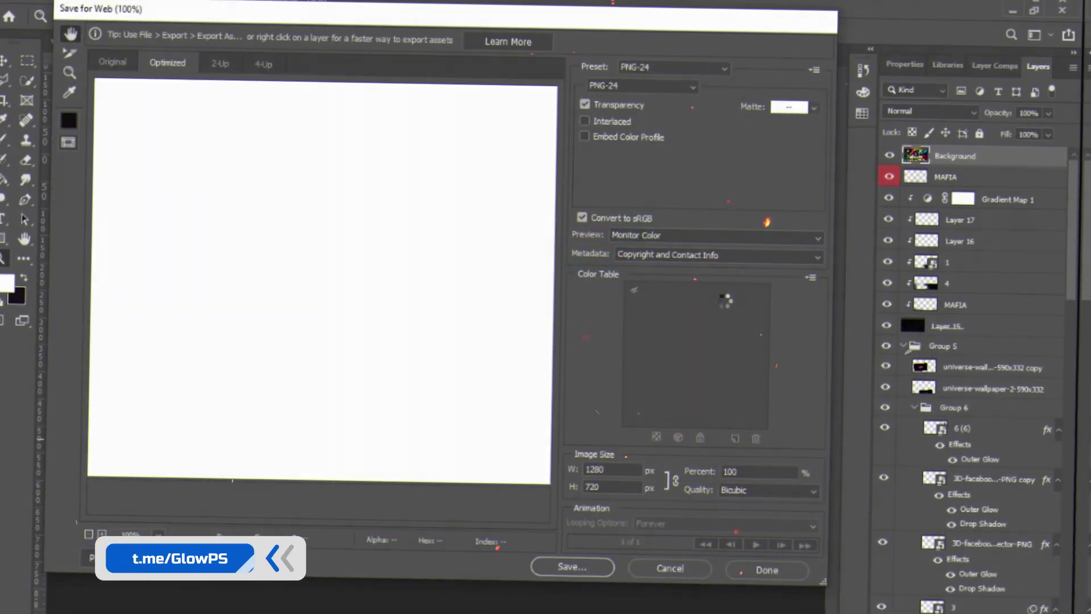
pyautogui.press('Return')
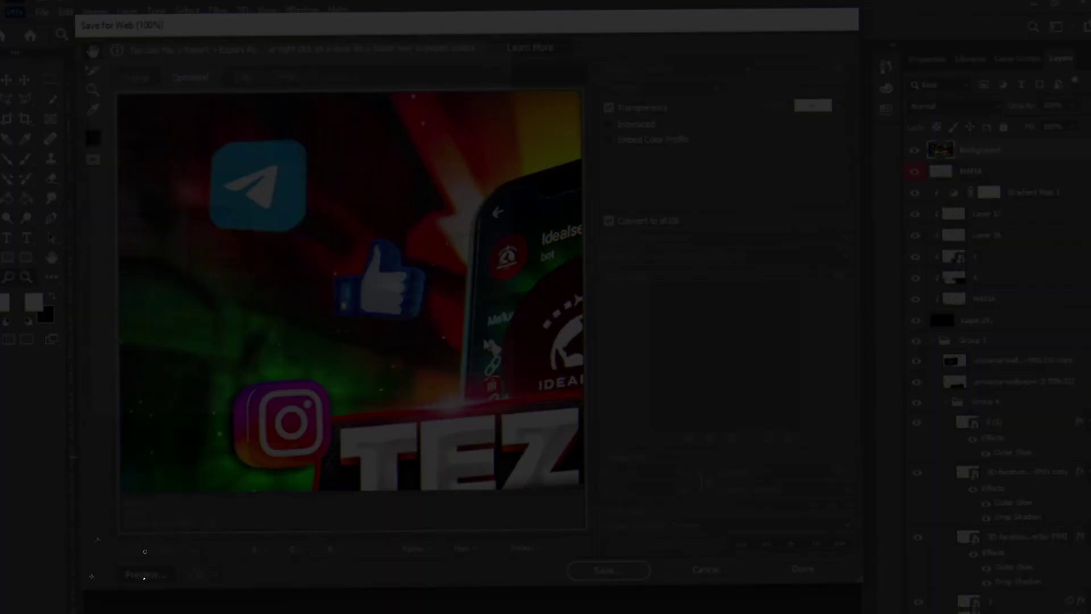